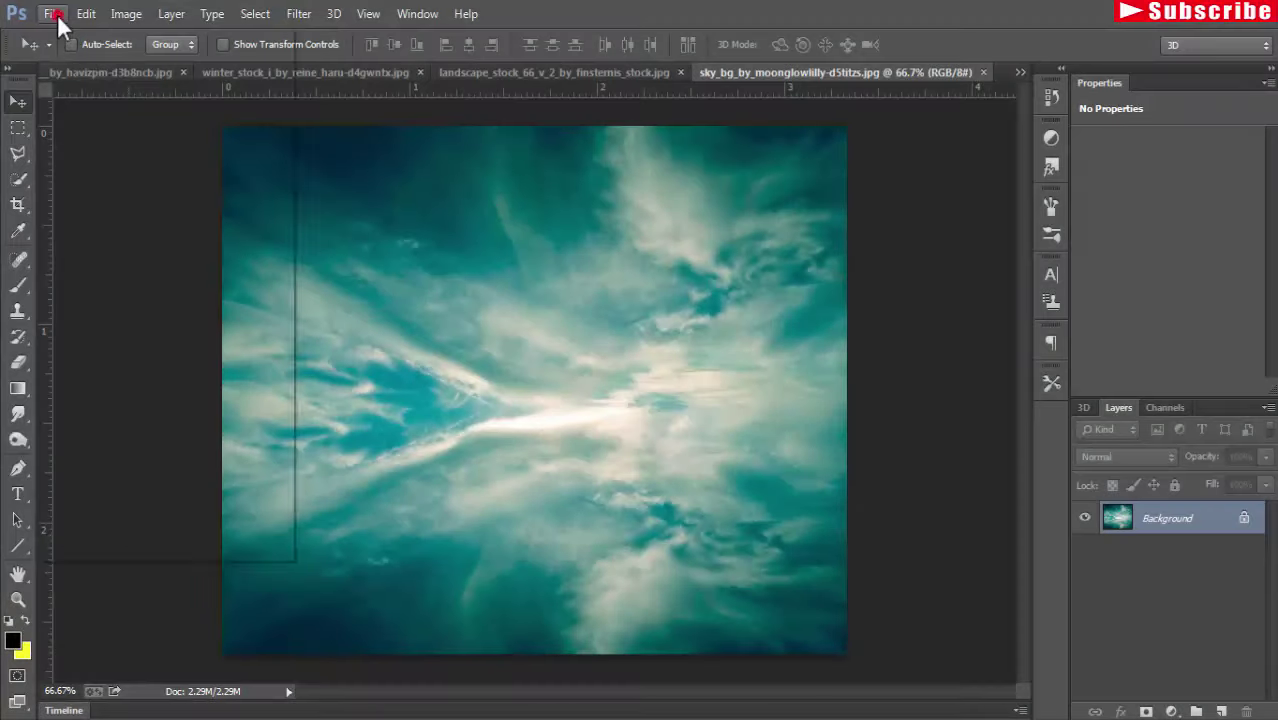
Create a blank white 1280×720 px, 300 ppi document, then return to the rocky landscape photo.
click(52, 14)
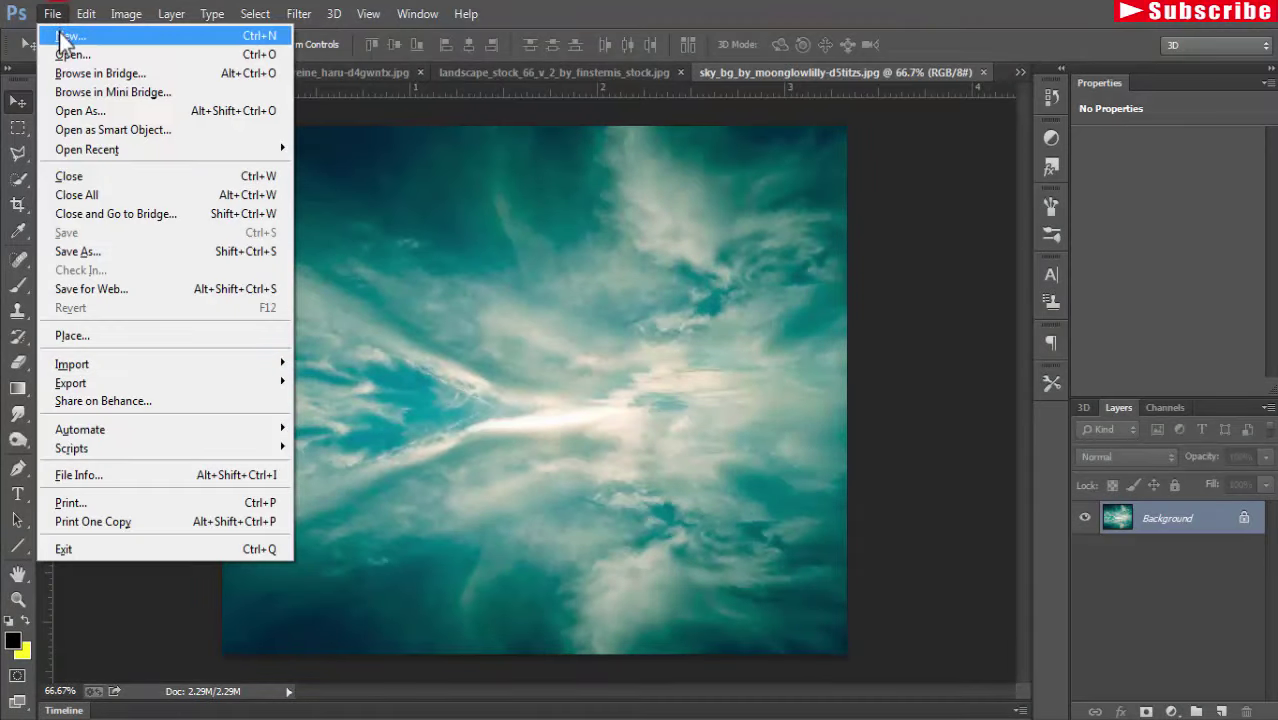
click(59, 32)
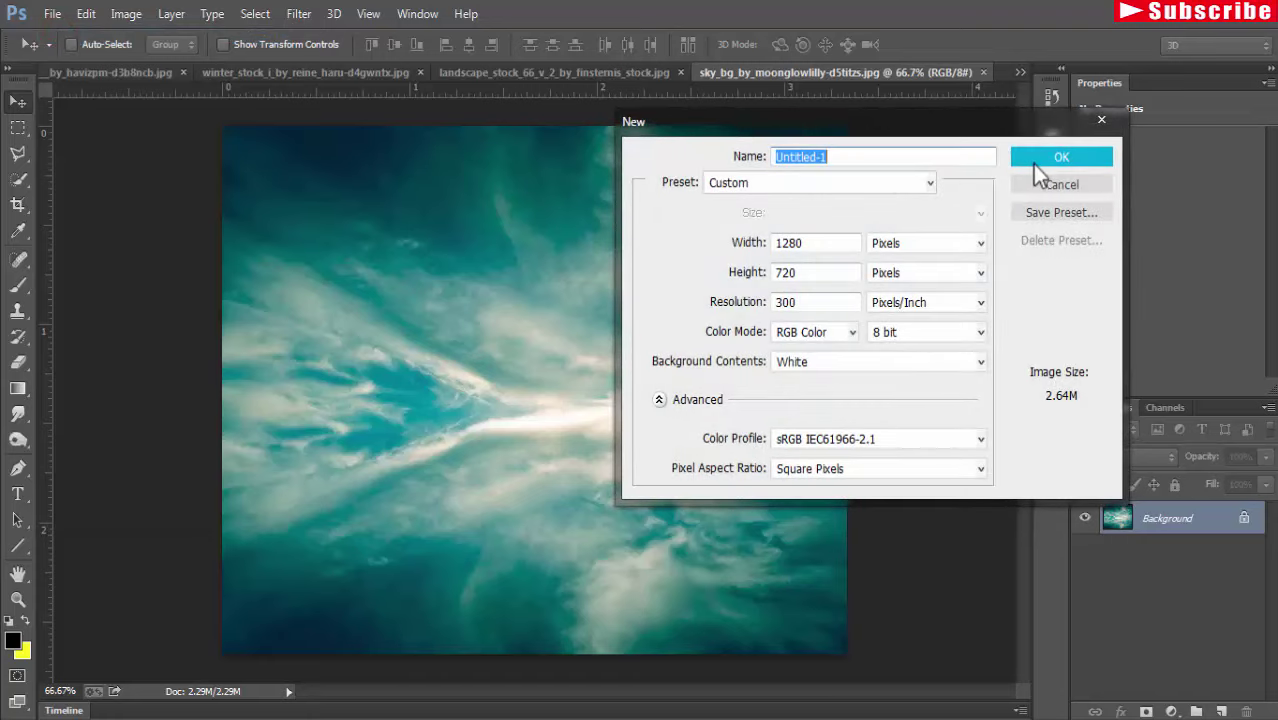
click(1035, 160)
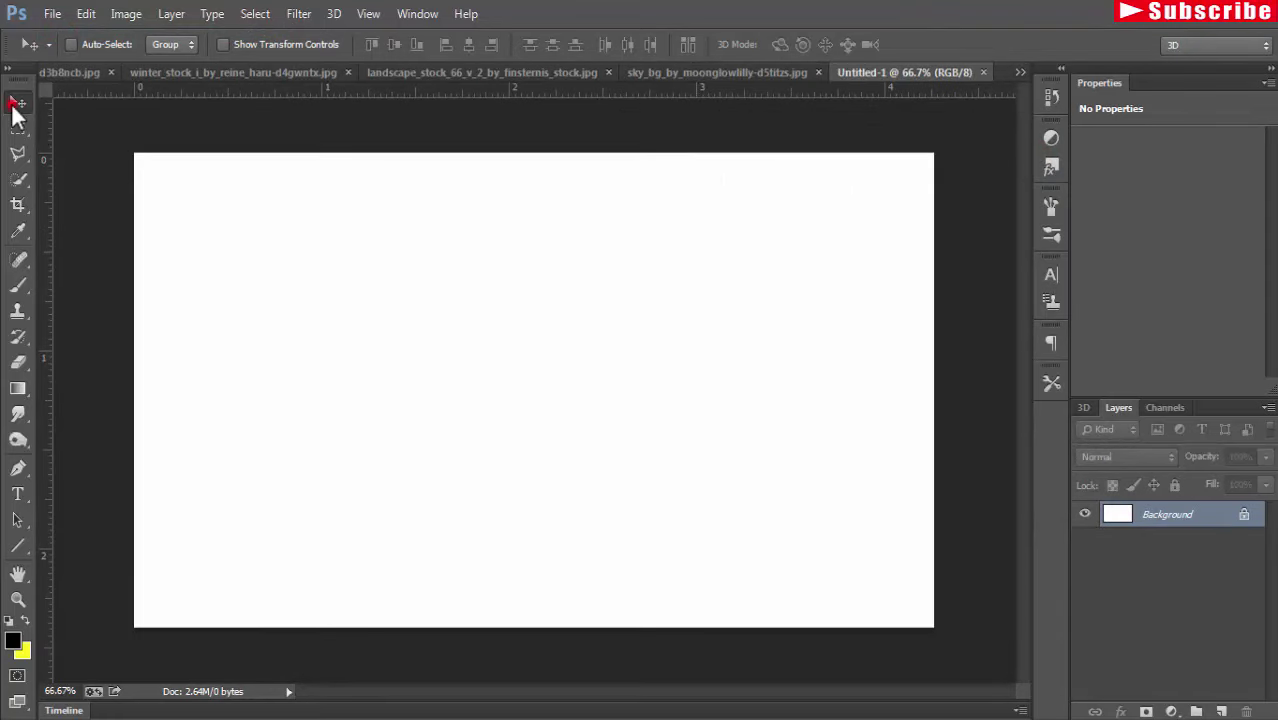
click(76, 73)
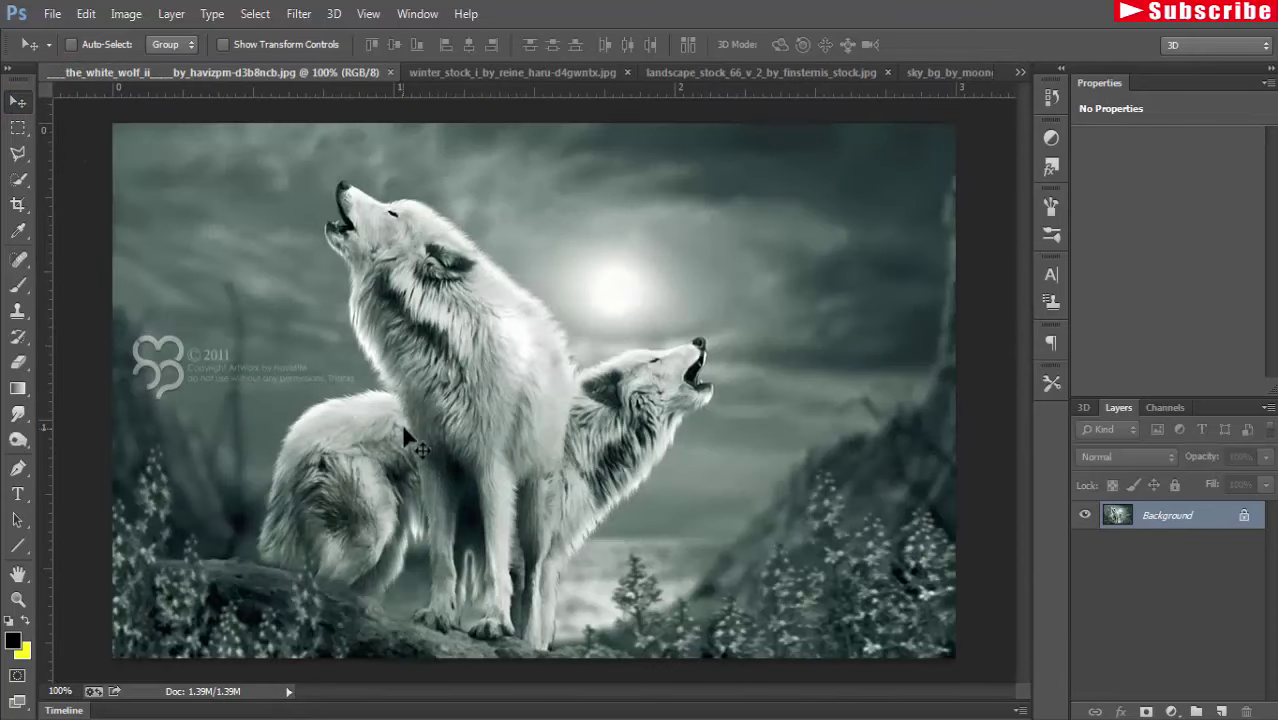
click(766, 72)
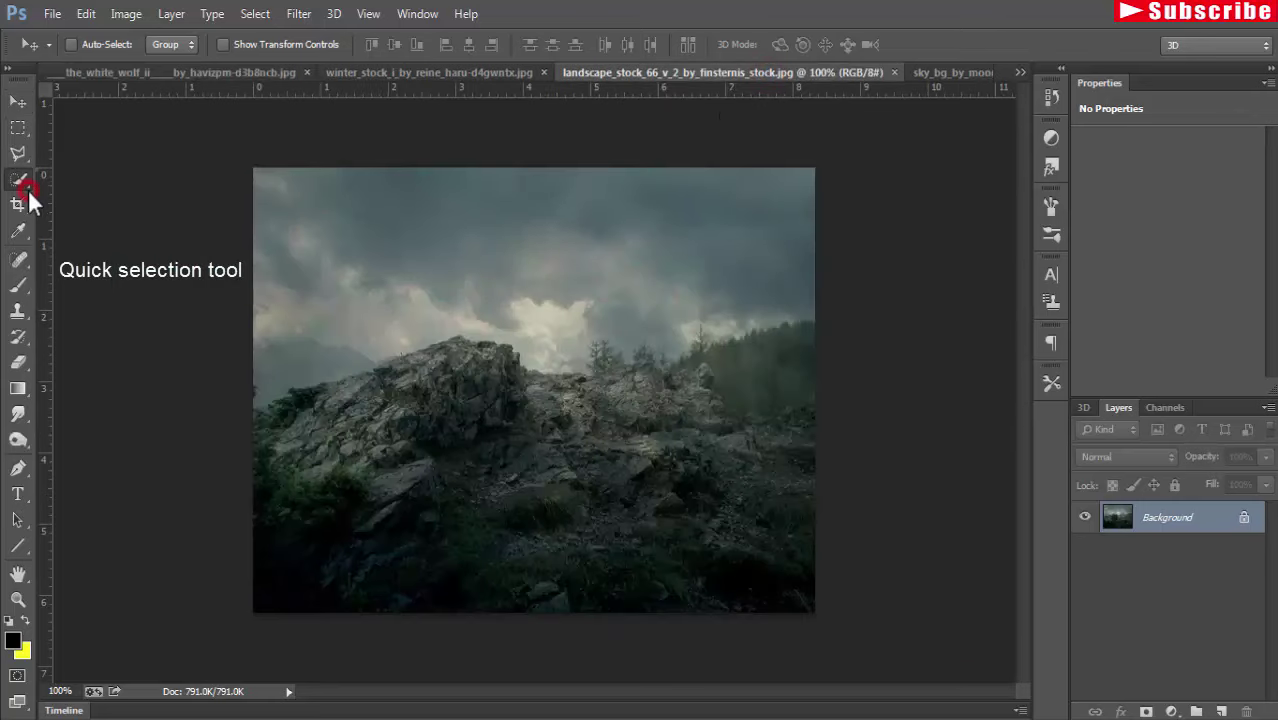
Quick-select the rocky ground and ridge in the landscape photo, excluding the trees on the right.
drag(27, 190, 156, 178)
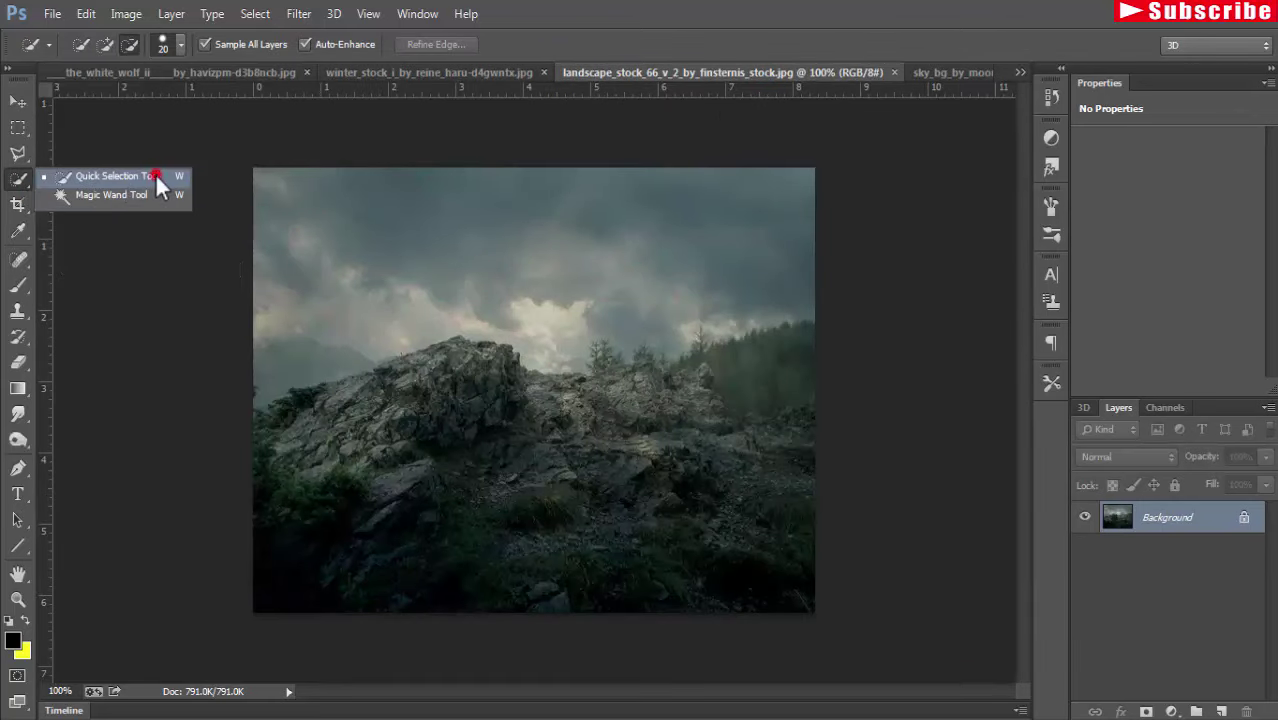
click(102, 43)
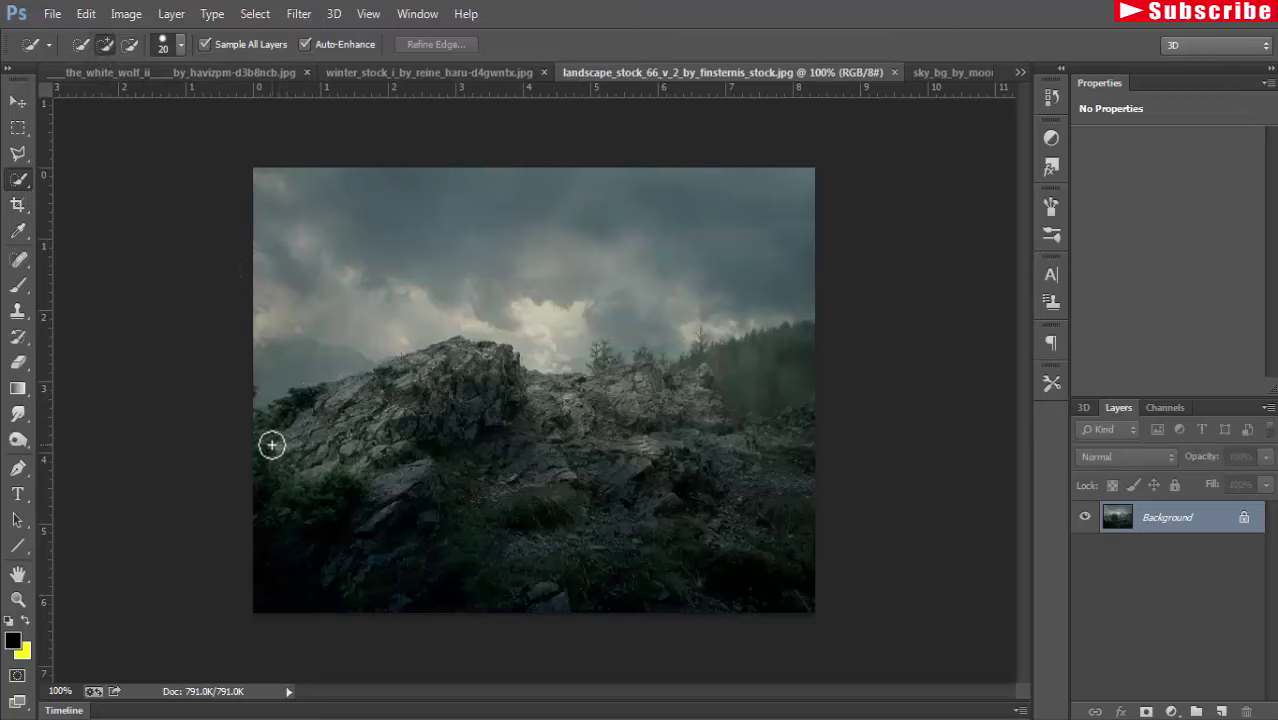
drag(271, 445, 777, 473)
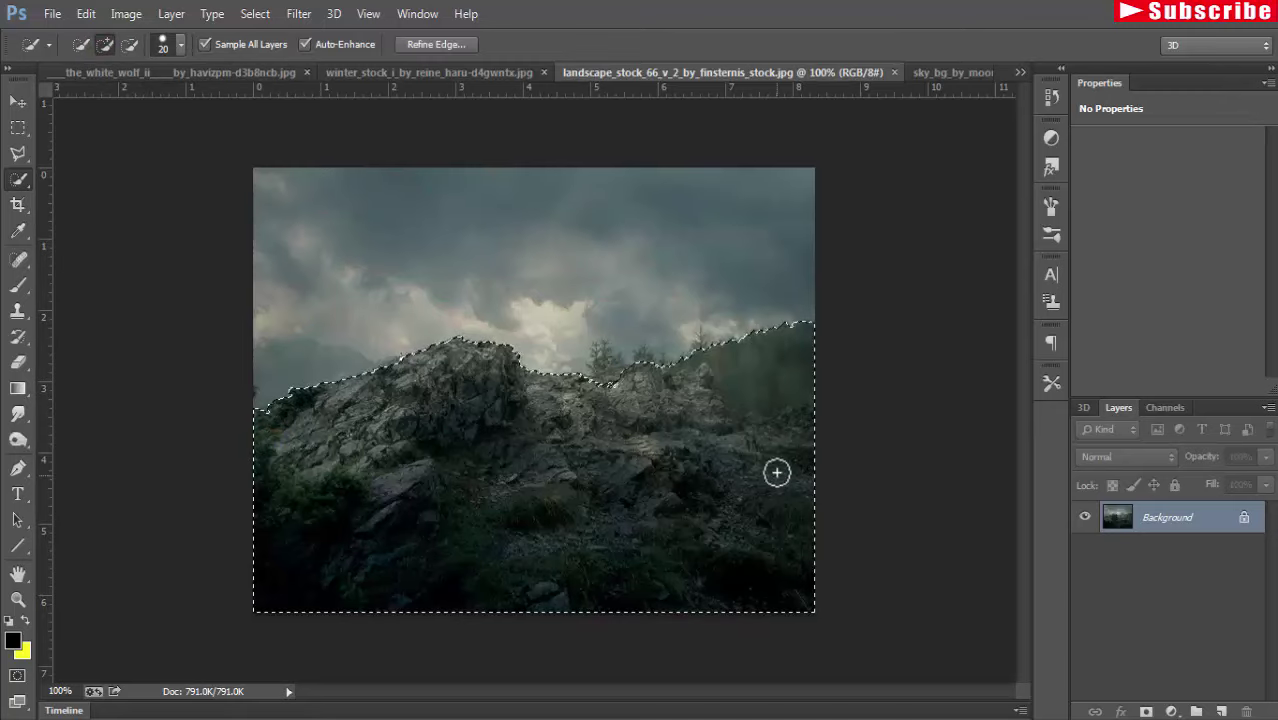
drag(655, 330, 790, 405)
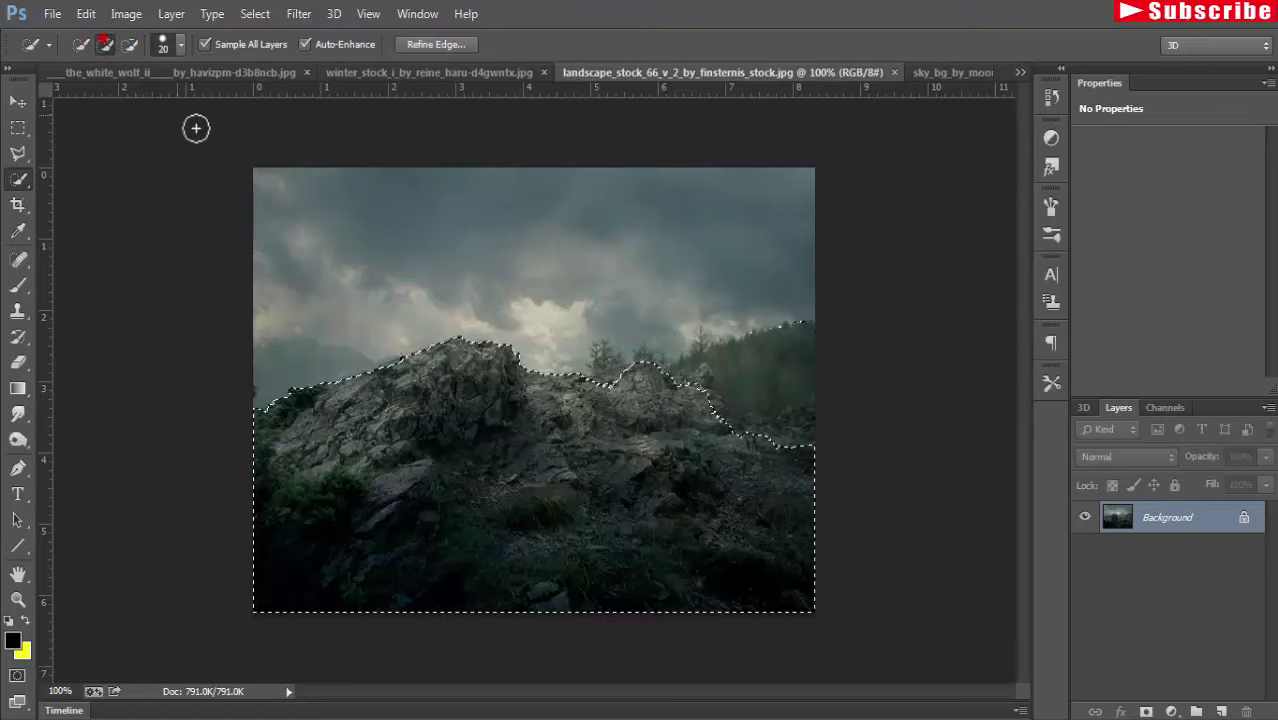
click(699, 385)
click(130, 44)
drag(762, 330, 817, 323)
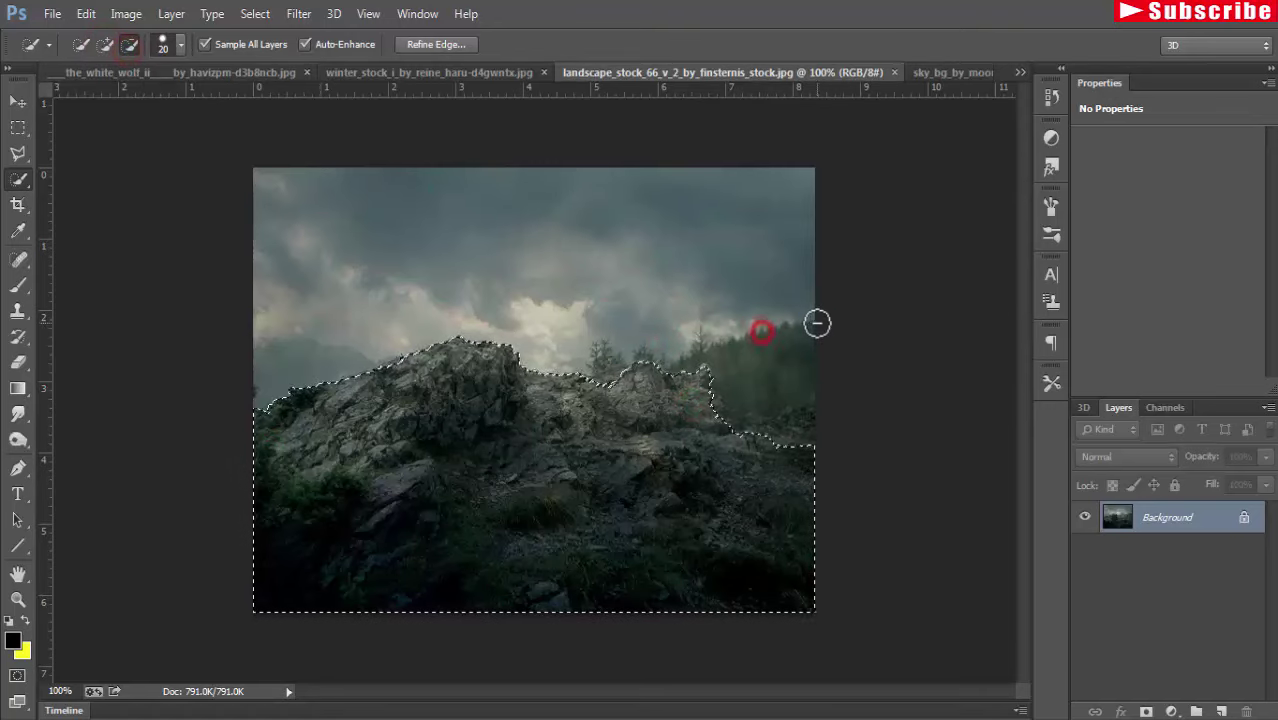
Drag the rock selection into Untitled-1 as Layer 1 in the bottom-left corner.
click(18, 101)
drag(682, 74, 679, 116)
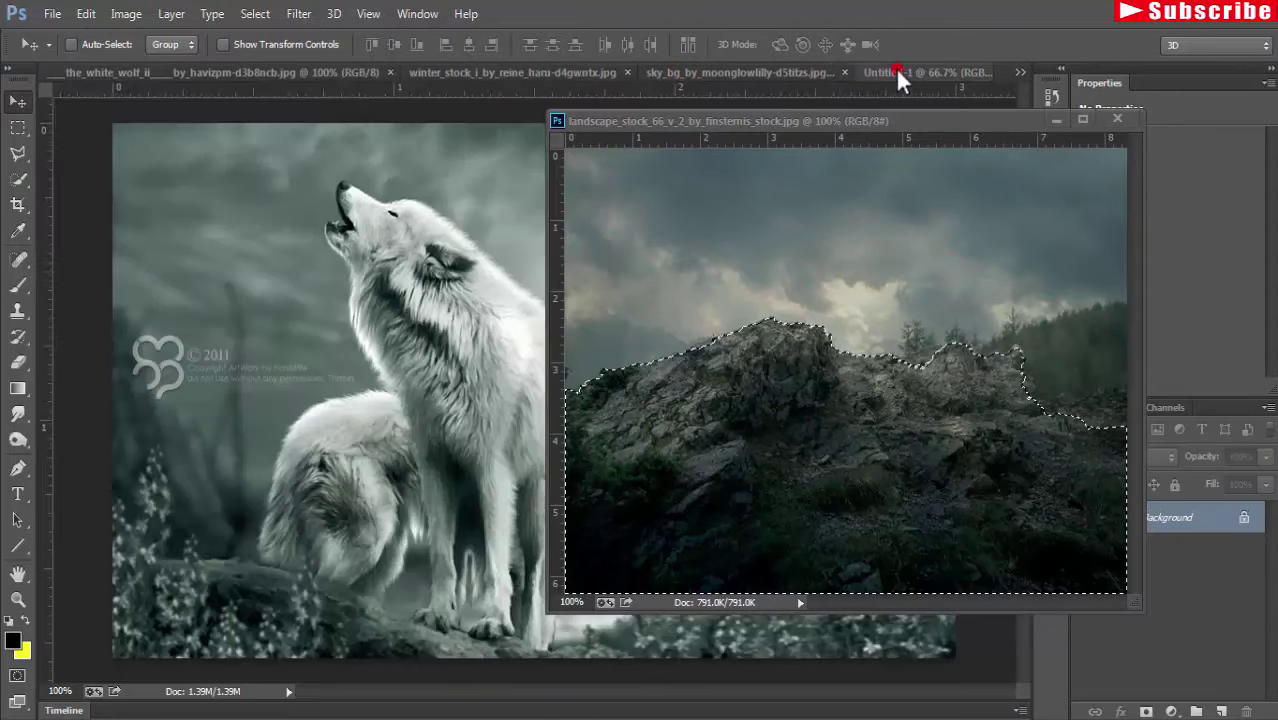
click(895, 70)
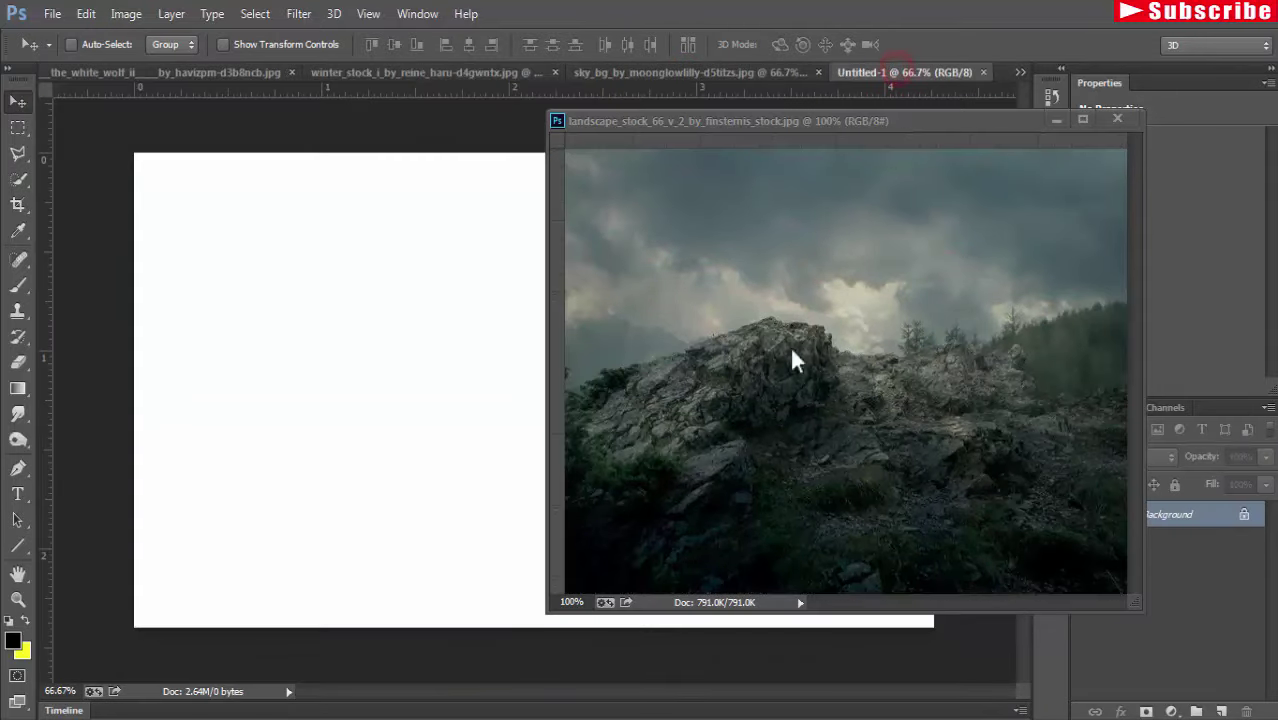
click(784, 445)
drag(766, 444, 407, 464)
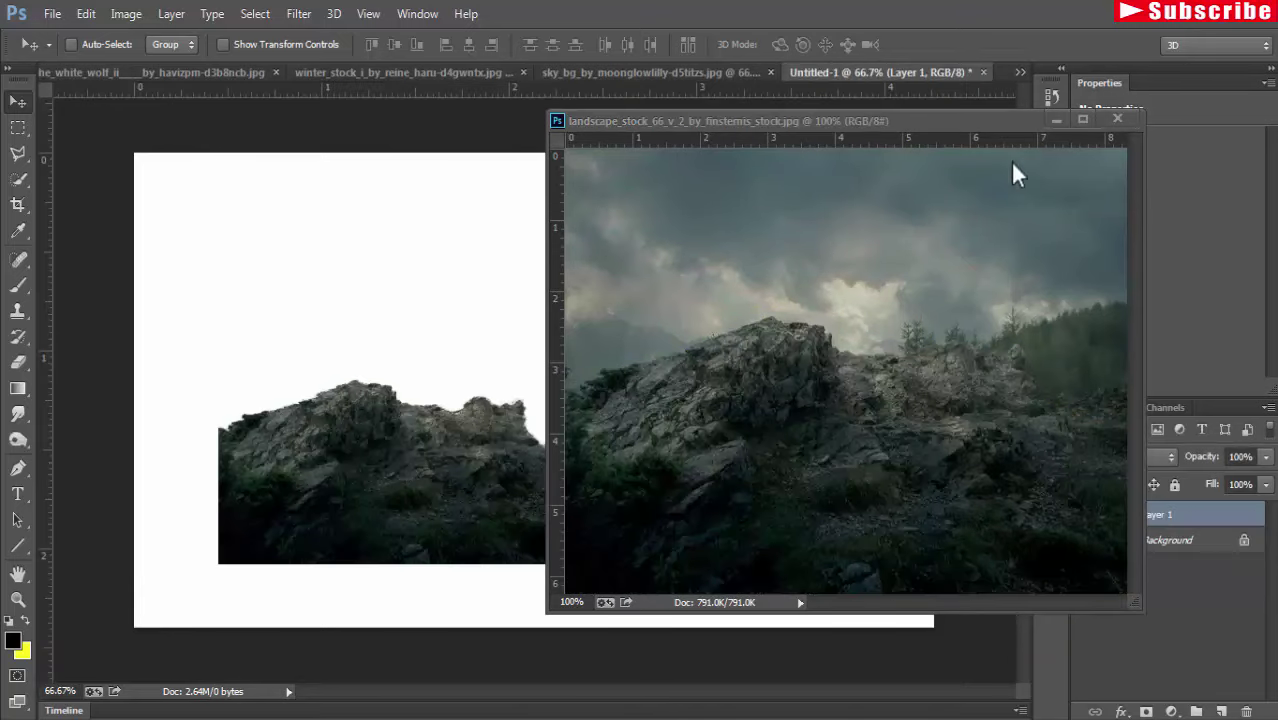
click(1055, 119)
drag(473, 483, 390, 531)
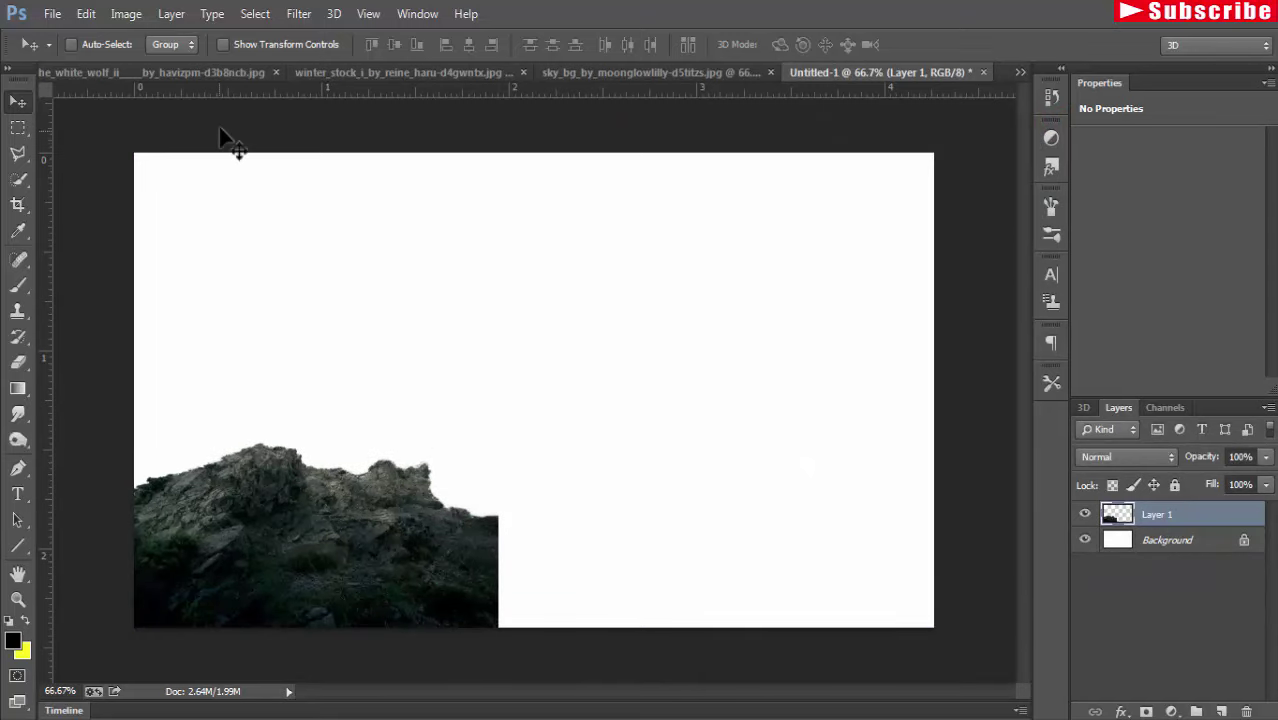
Scale Layer 1's rocks up across the canvas bottom using transform handles and apply.
click(223, 44)
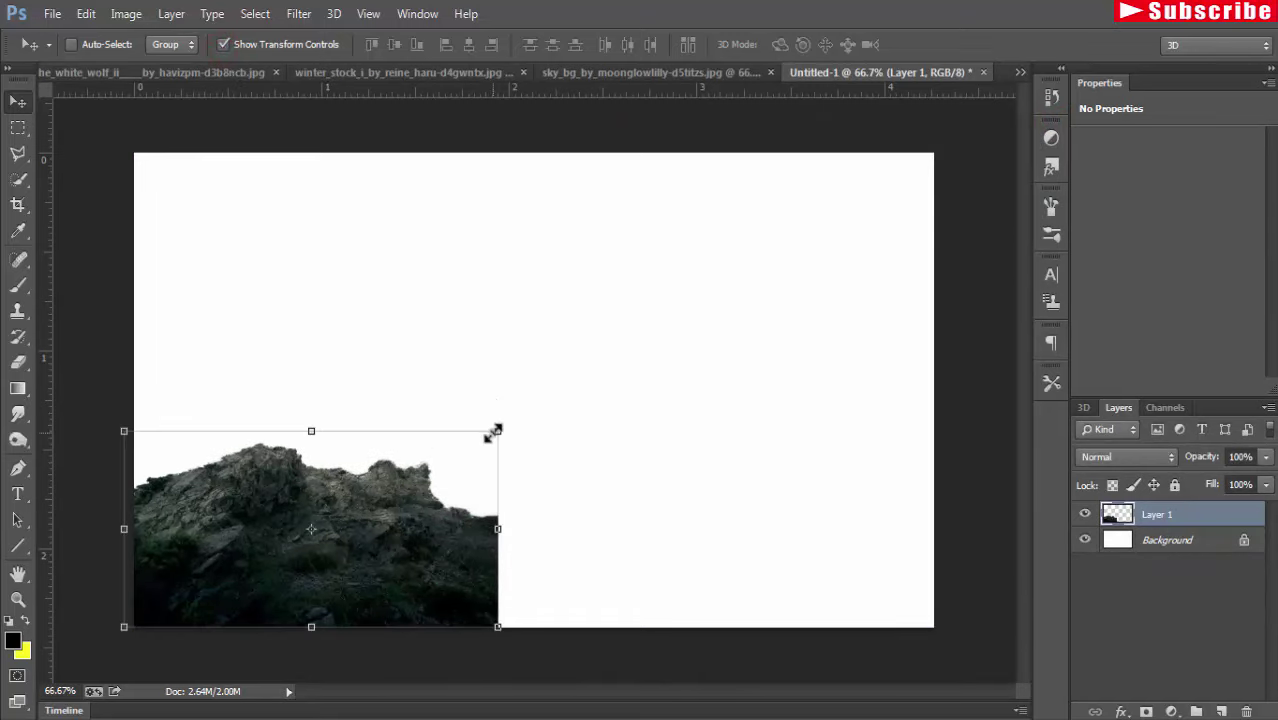
drag(497, 431, 917, 298)
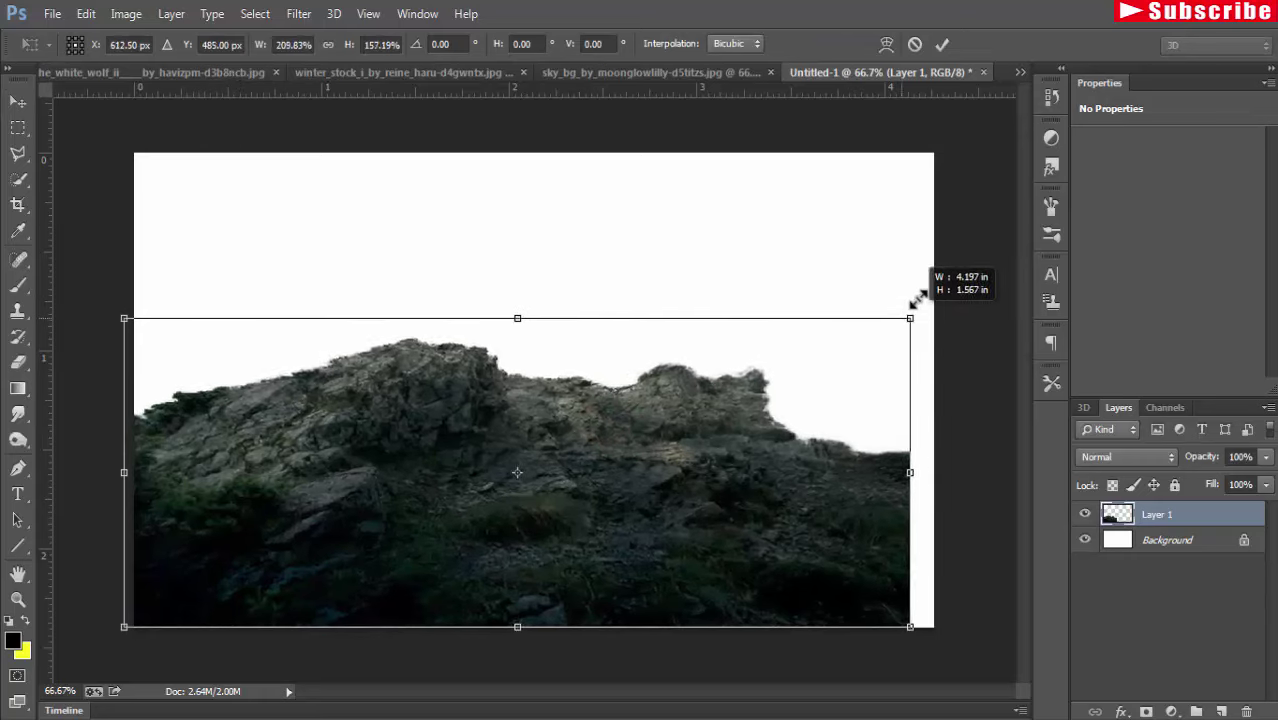
drag(917, 298, 933, 296)
drag(590, 480, 595, 665)
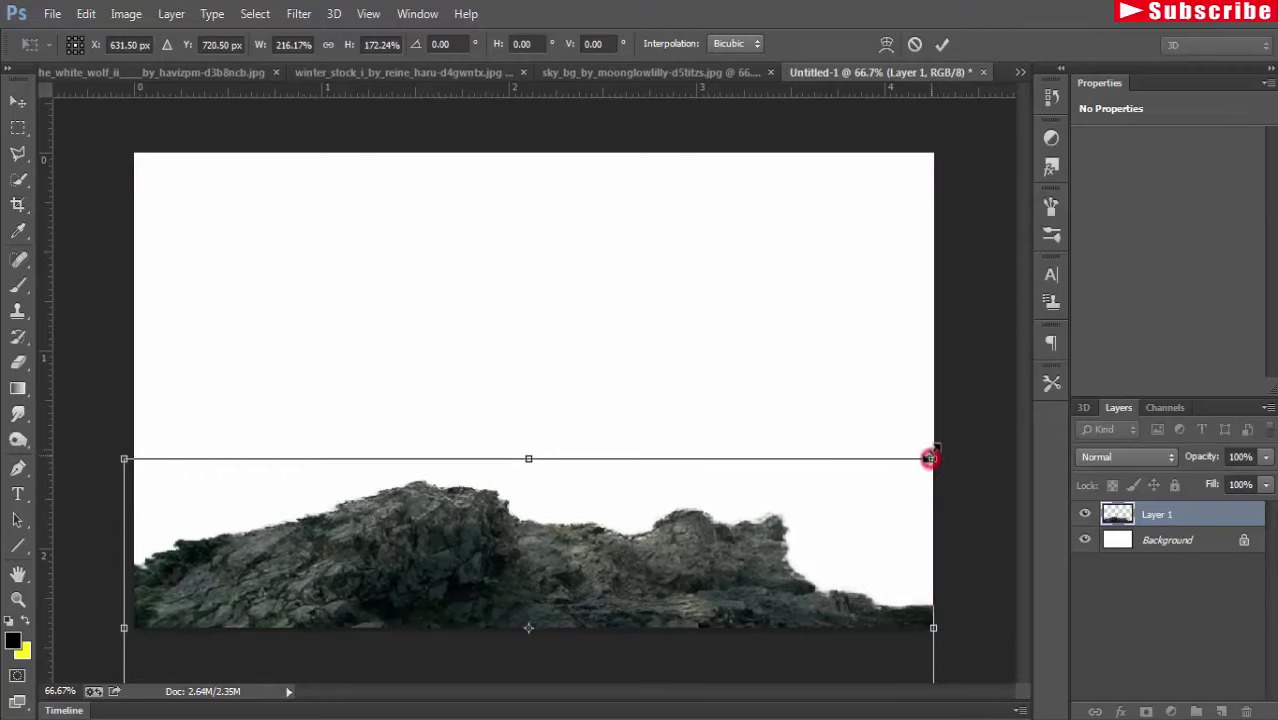
drag(929, 458, 927, 448)
drag(610, 571, 616, 612)
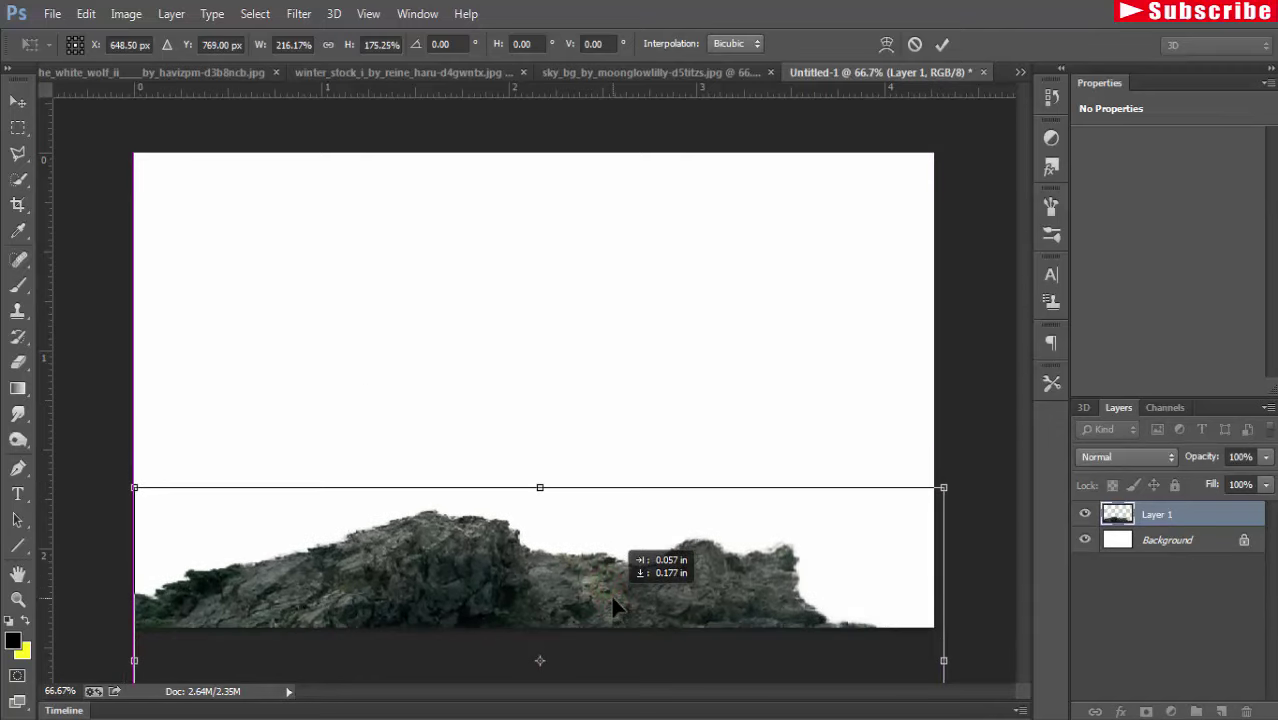
click(18, 110)
click(556, 289)
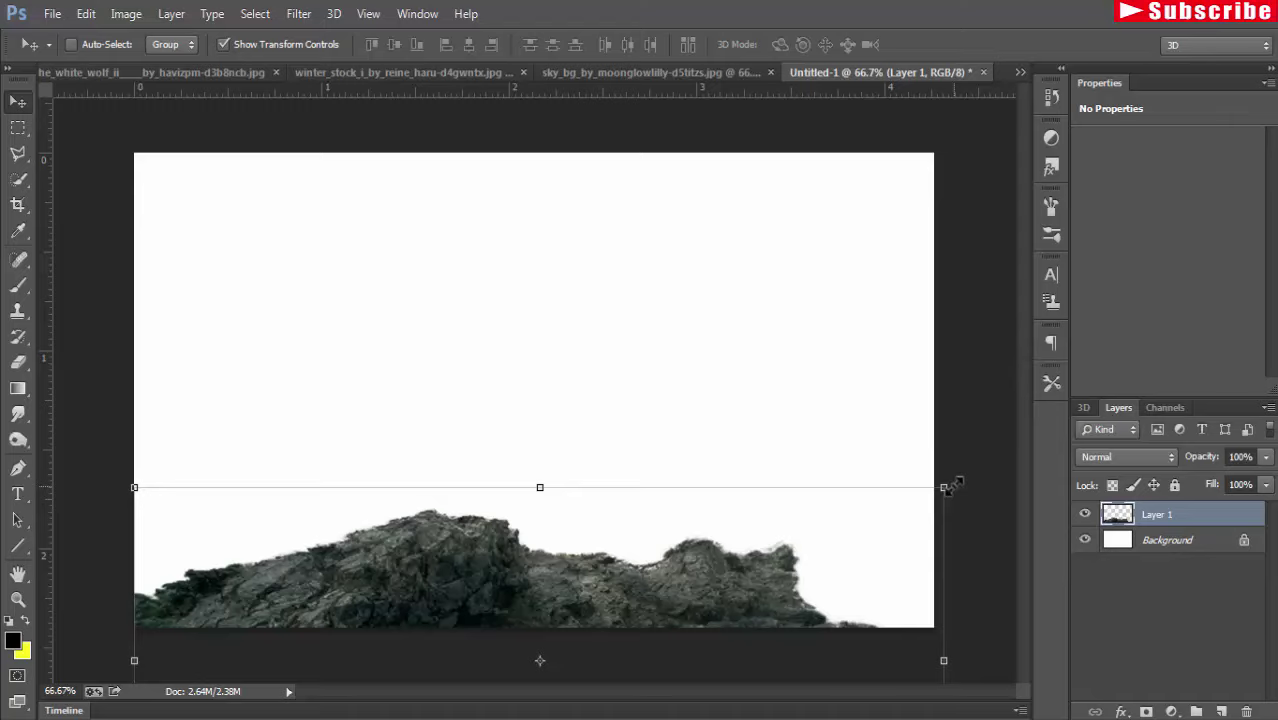
Flatten the rocks' height and trim their width to the canvas's right edge.
key(ctrl+minus)
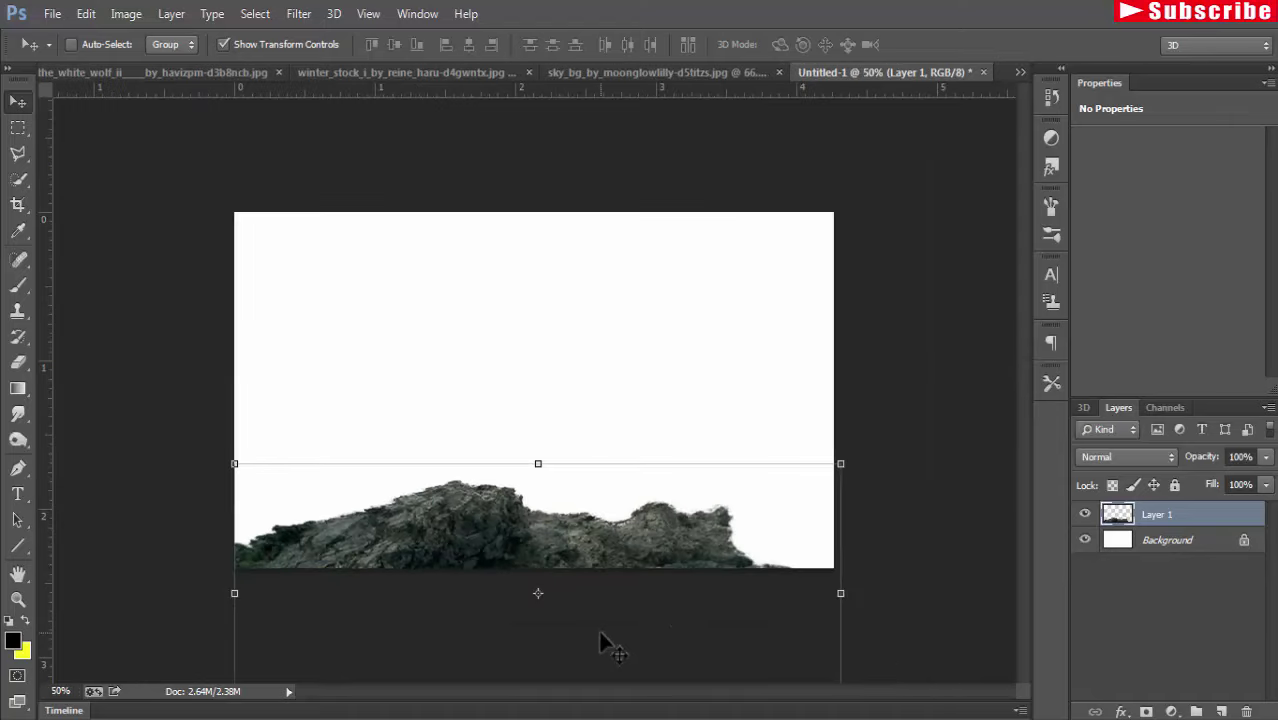
key(ctrl+minus)
mouse_move(537, 608)
mouse_down()
mouse_move(537, 512)
mouse_move(537, 538)
mouse_up()
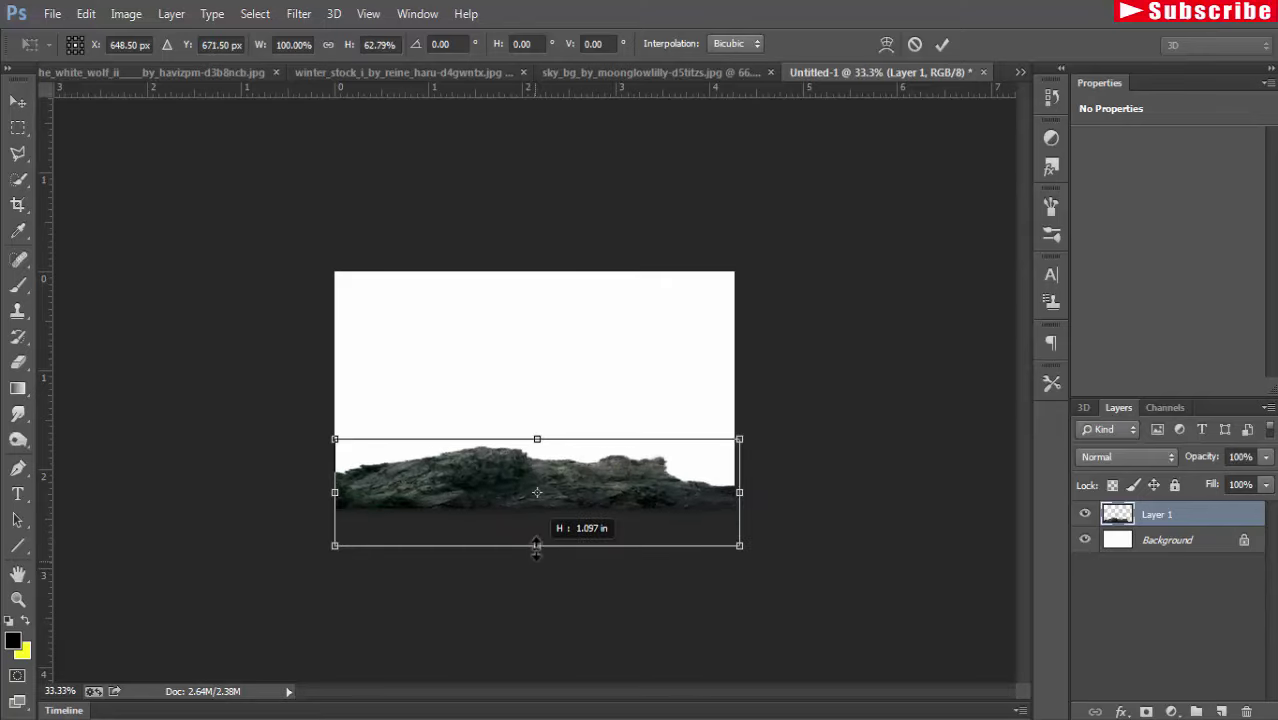
click(18, 101)
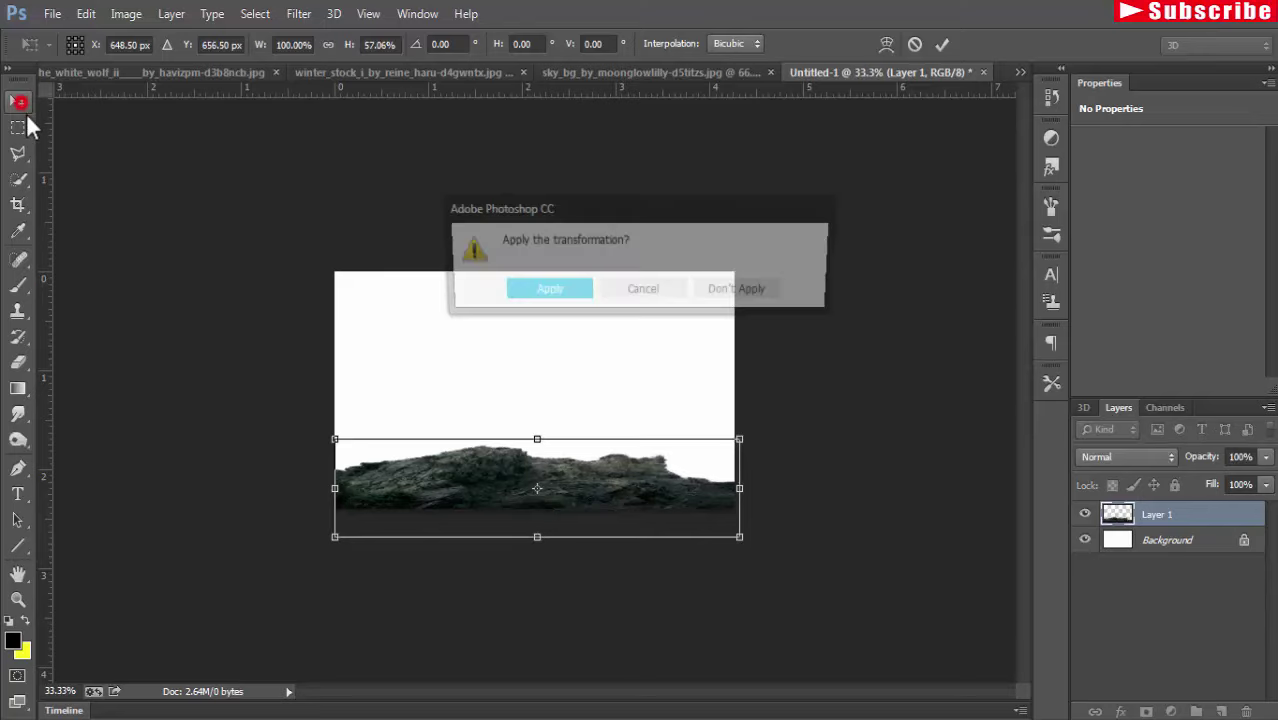
click(515, 290)
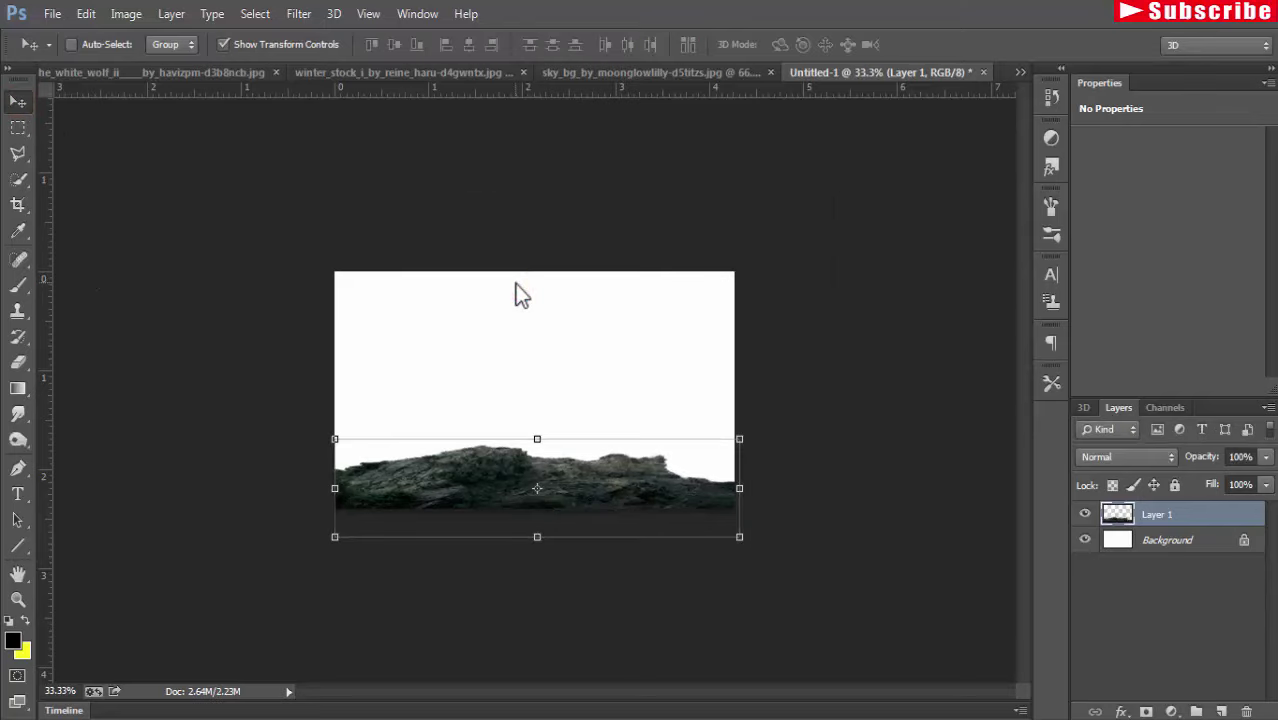
key(ctrl+plus)
key(ctrl+plus)
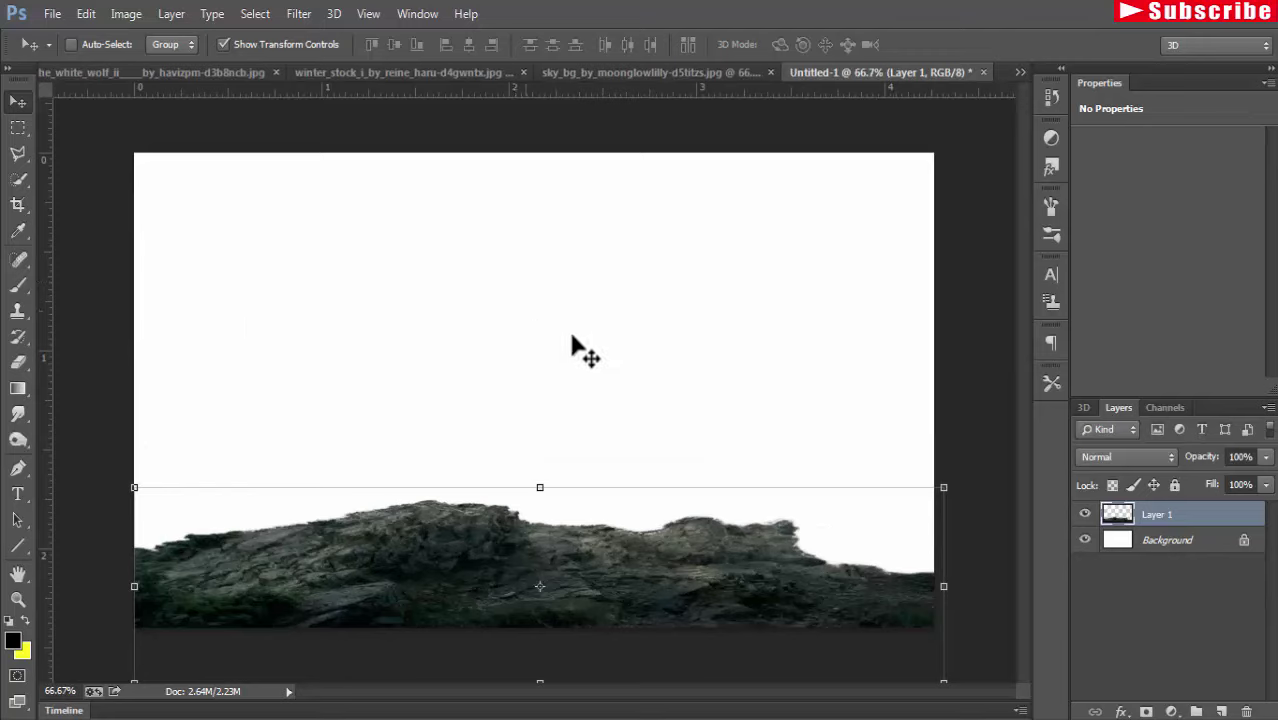
drag(943, 588, 932, 588)
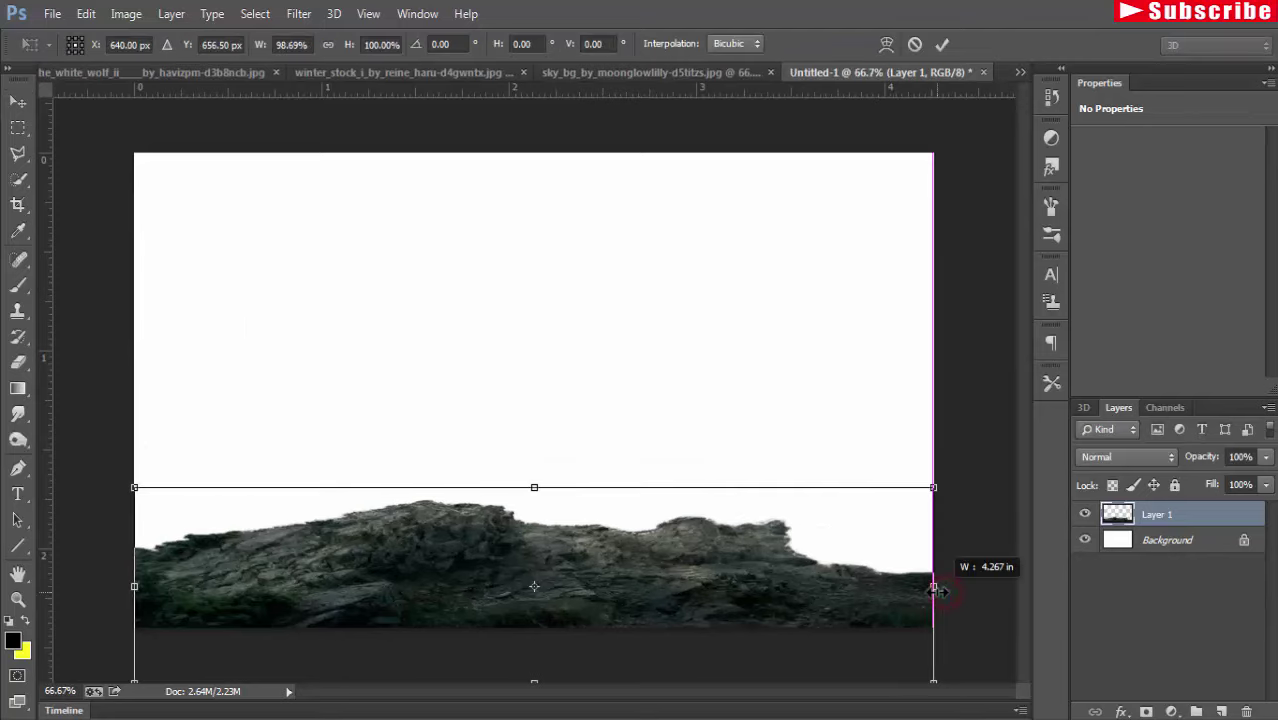
click(14, 104)
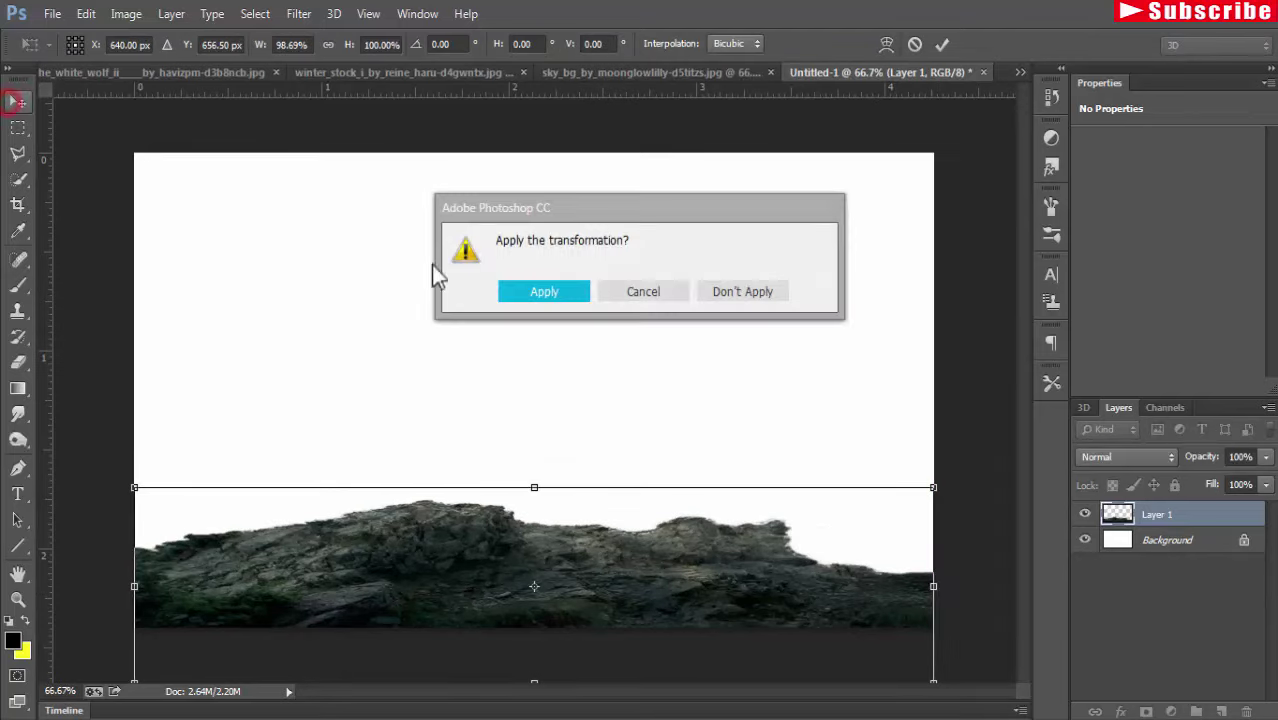
click(511, 291)
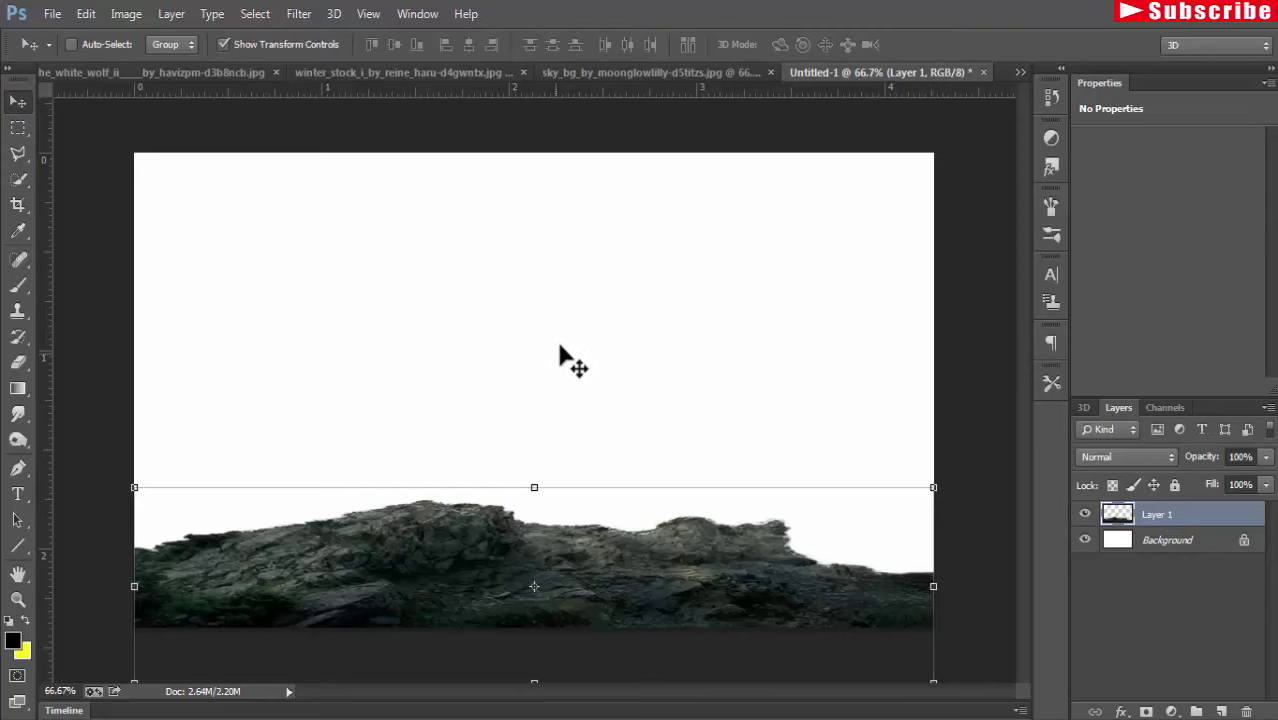
Quick-select both white wolves, adding their jaws with a 9 px brush.
click(123, 70)
click(16, 180)
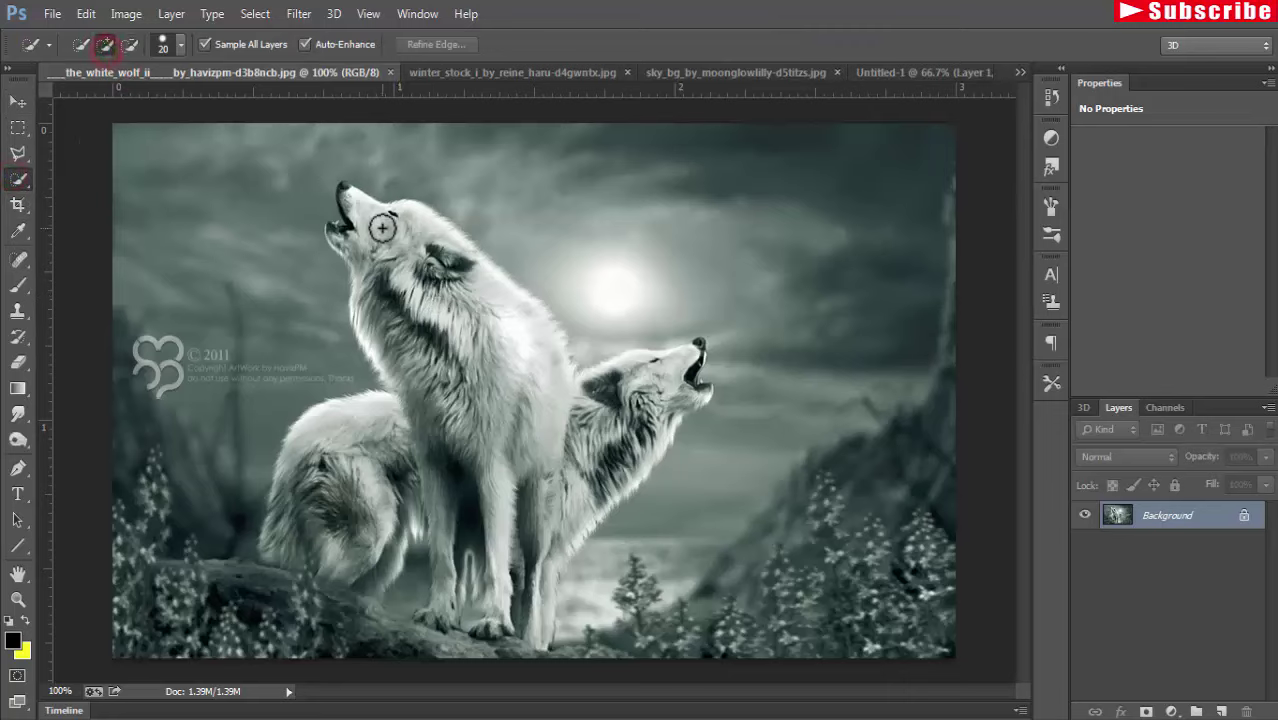
mouse_move(352, 196)
mouse_down()
mouse_move(328, 452)
mouse_move(664, 412)
mouse_move(531, 520)
mouse_up()
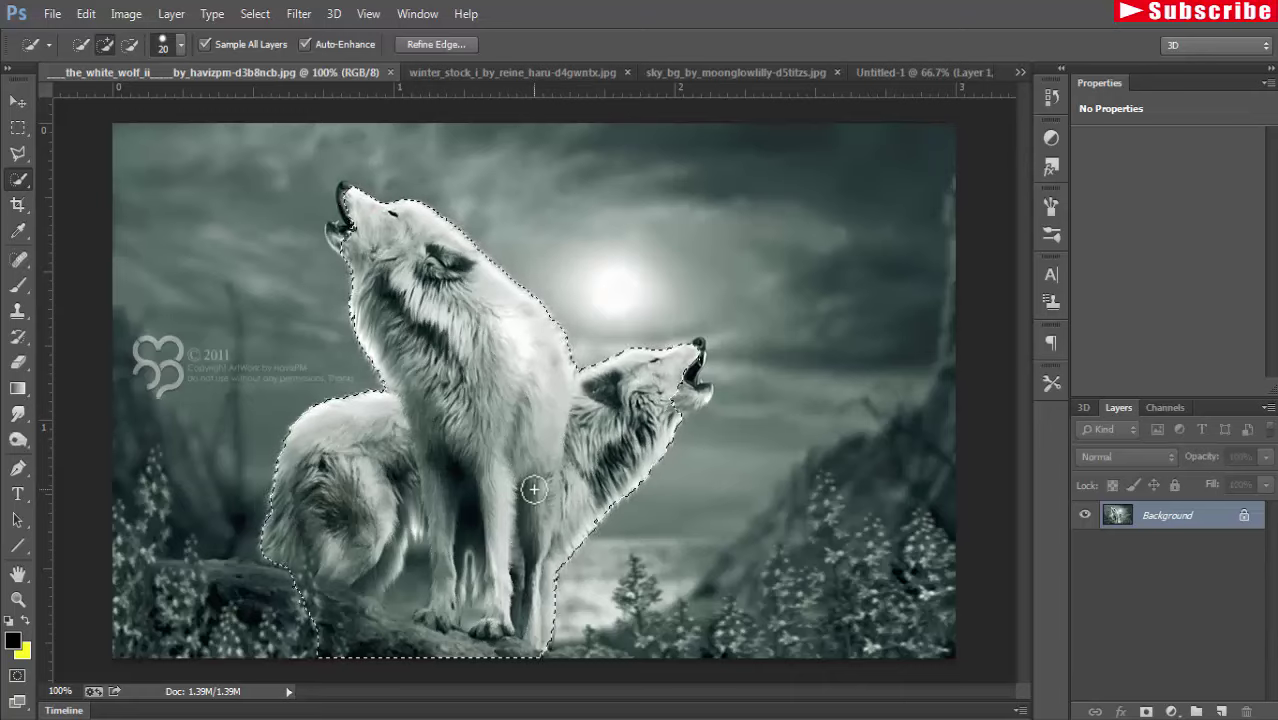
key(bracketleft)
key(bracketleft)
click(670, 371)
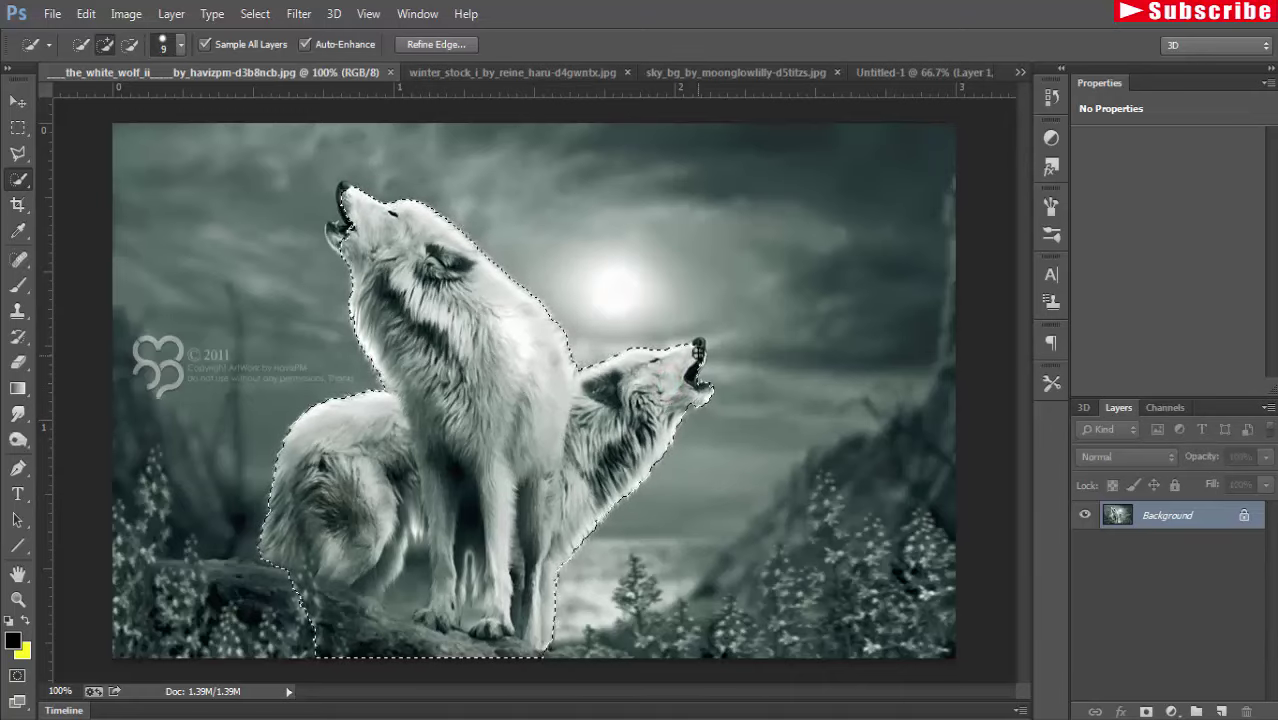
click(694, 401)
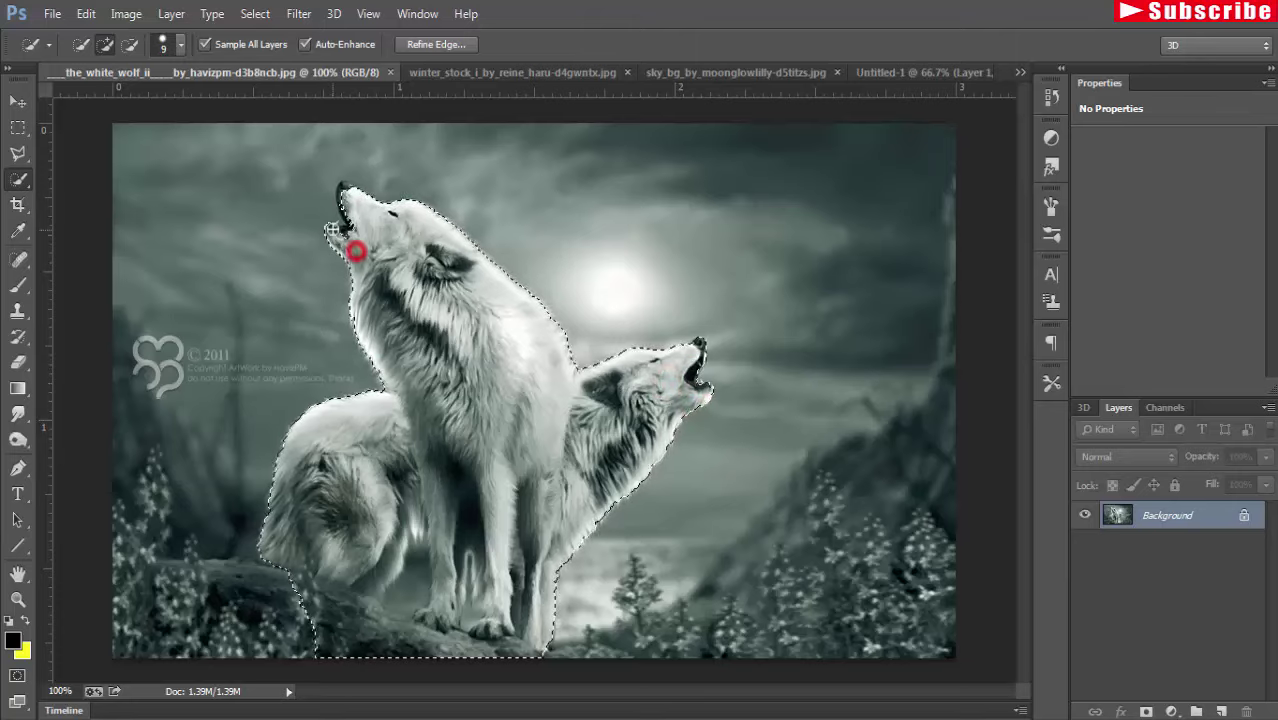
click(333, 231)
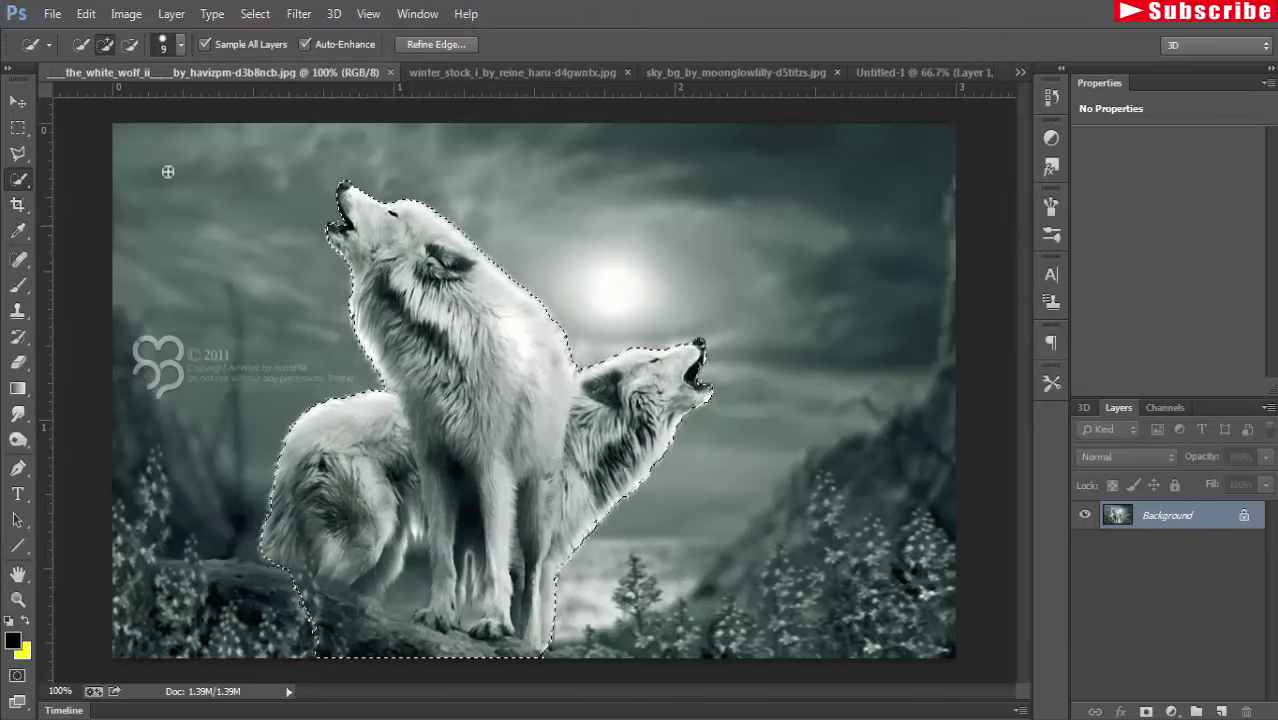
Trim the left wolf's lower edge and leg gap, then float the wolf photo in its own window.
click(129, 44)
mouse_move(300, 612)
mouse_down()
mouse_move(427, 541)
mouse_move(486, 646)
mouse_up()
click(105, 44)
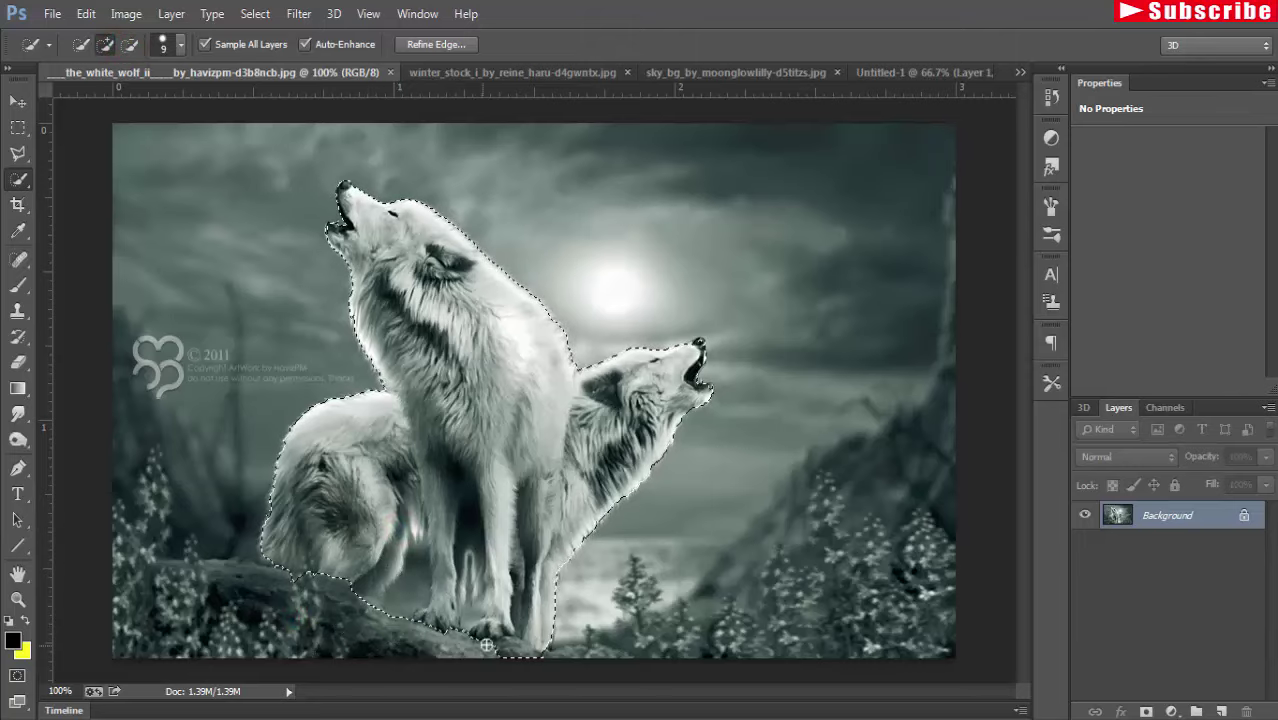
mouse_move(399, 634)
mouse_down()
mouse_move(420, 616)
mouse_move(406, 610)
mouse_up()
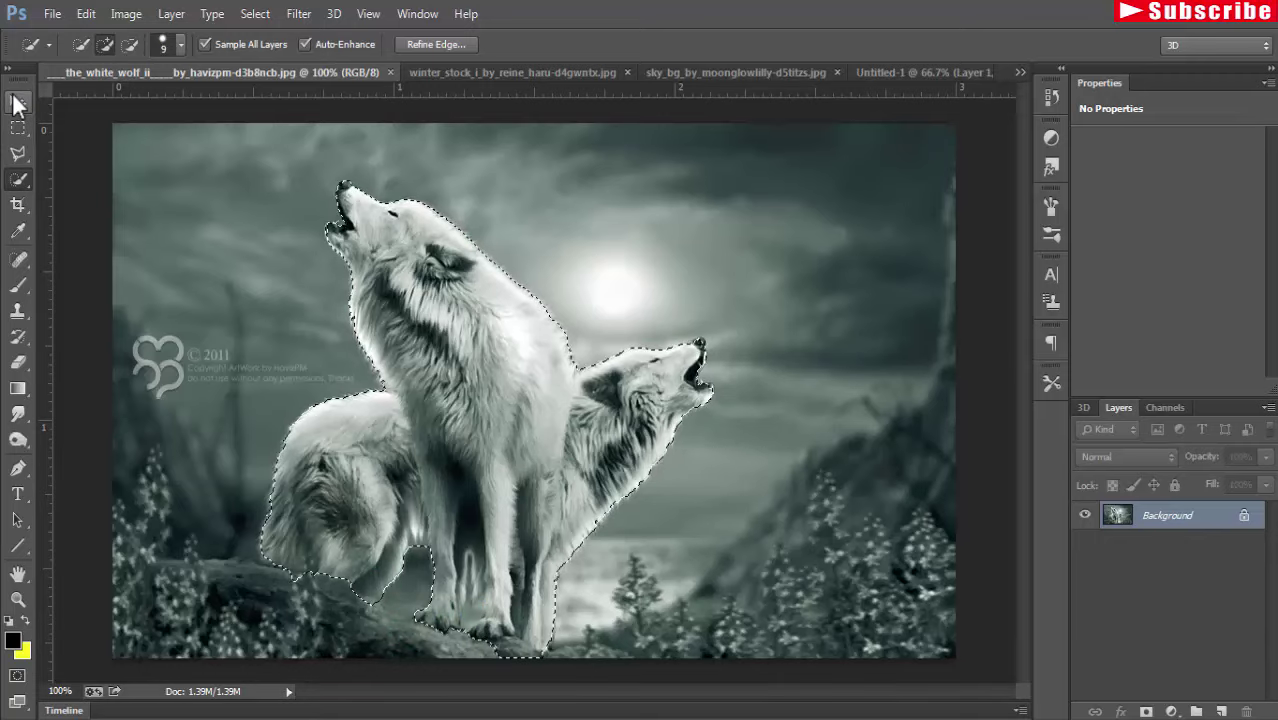
click(15, 103)
mouse_move(151, 68)
mouse_down()
mouse_move(151, 96)
mouse_move(698, 127)
mouse_up()
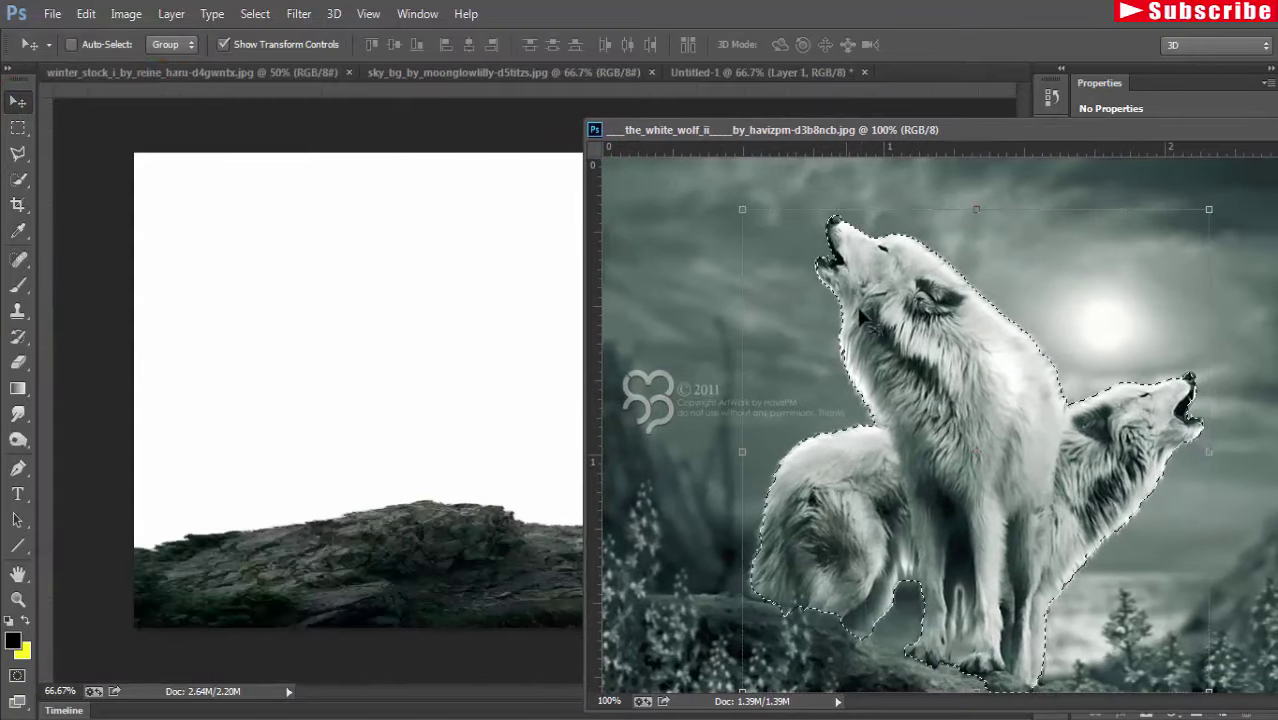
Bring the selected wolves into the composition and rotate them about -10°.
drag(970, 414, 340, 415)
drag(1026, 129, 866, 138)
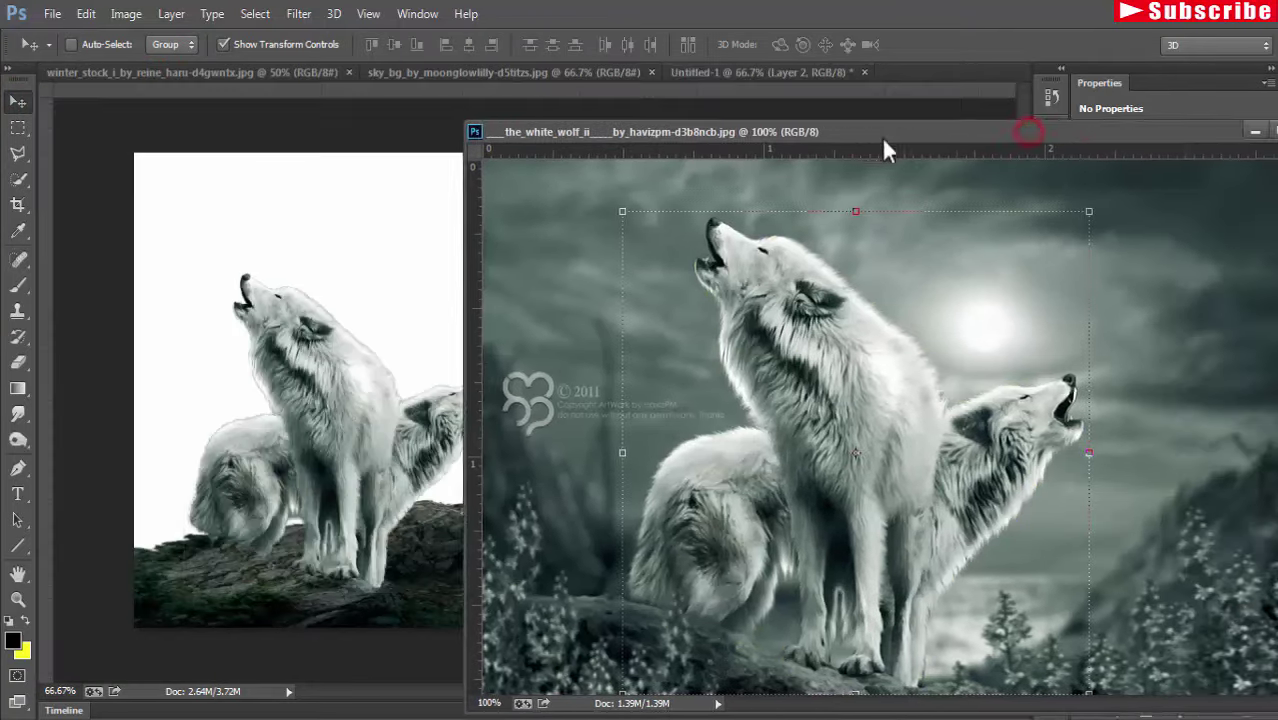
click(1206, 139)
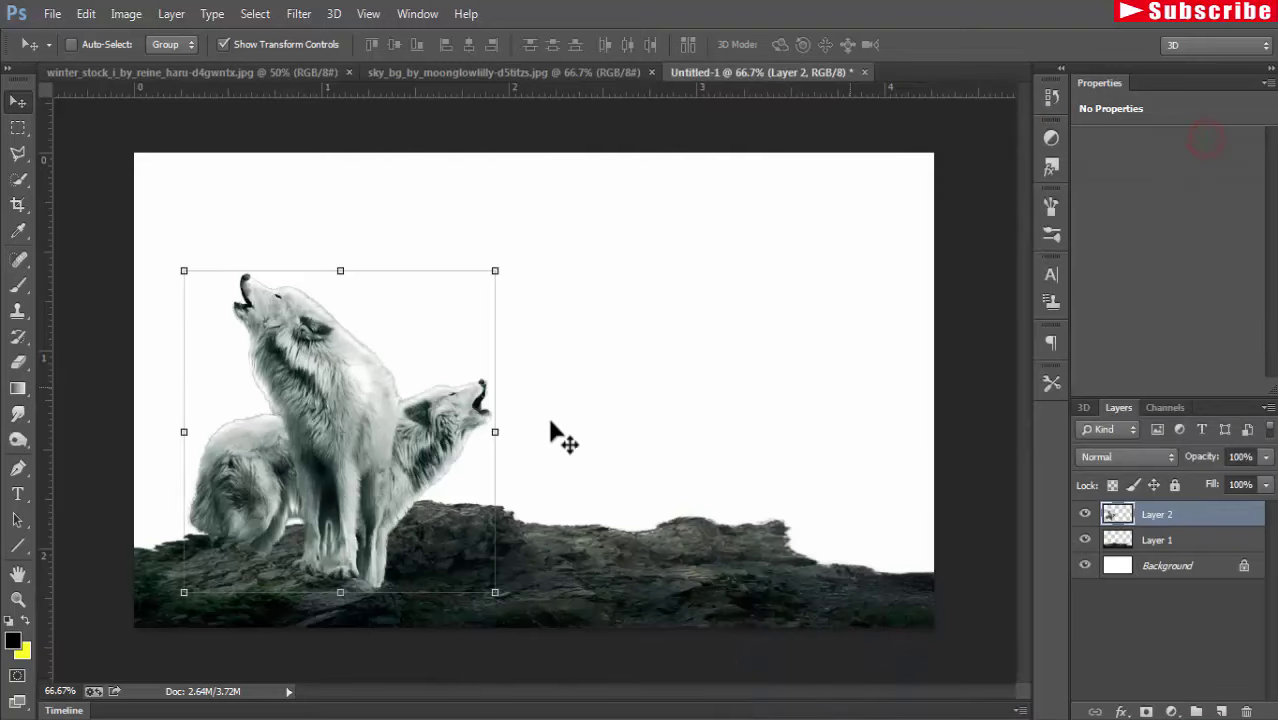
drag(306, 472, 317, 422)
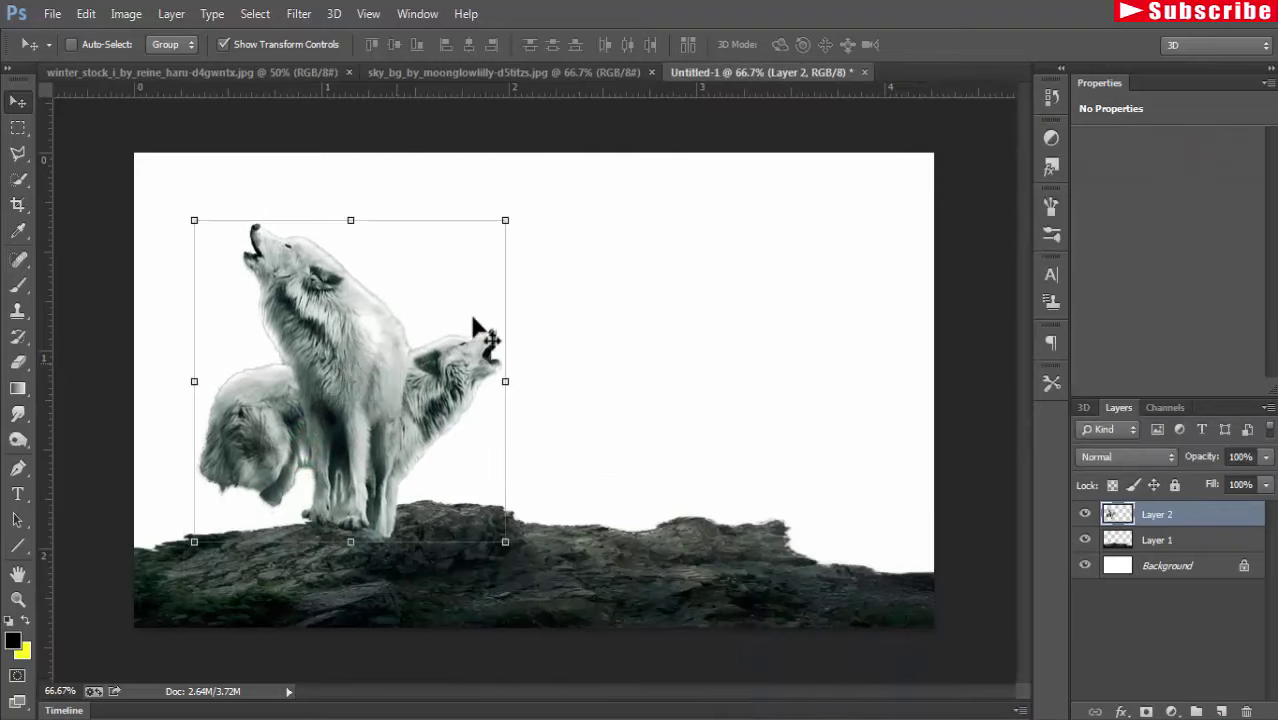
drag(517, 208, 482, 148)
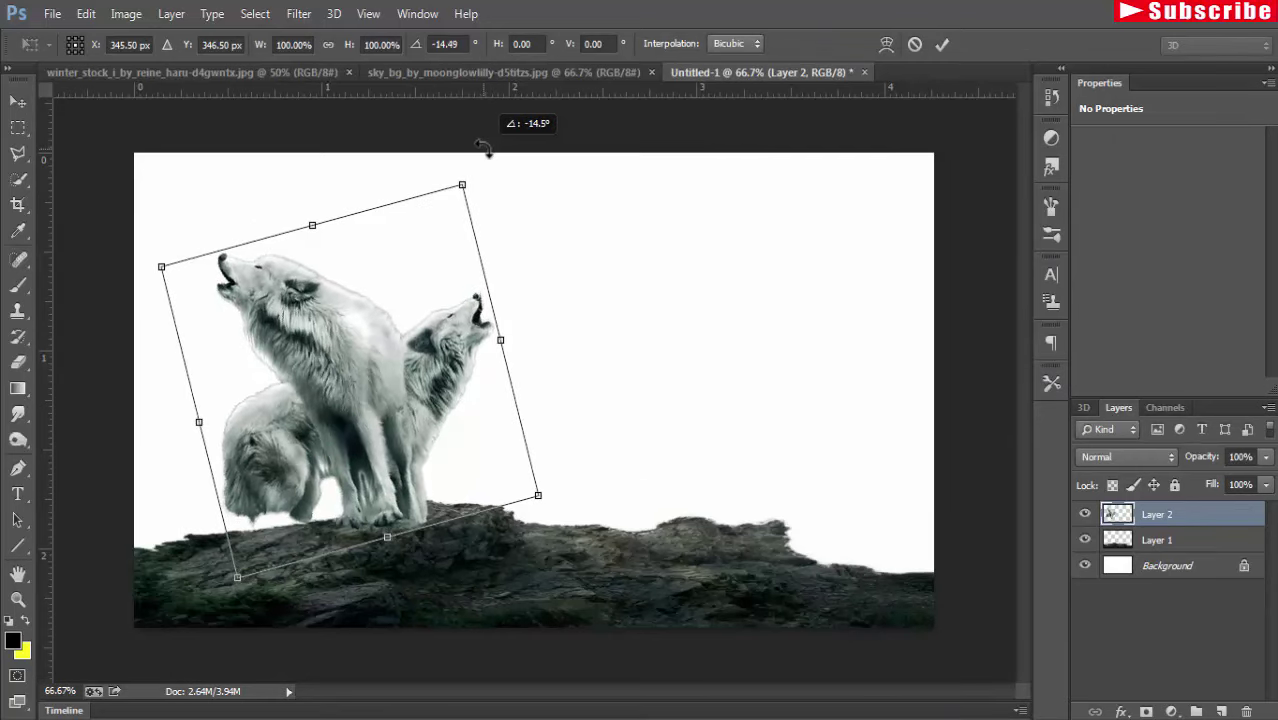
drag(482, 148, 505, 152)
drag(403, 440, 390, 441)
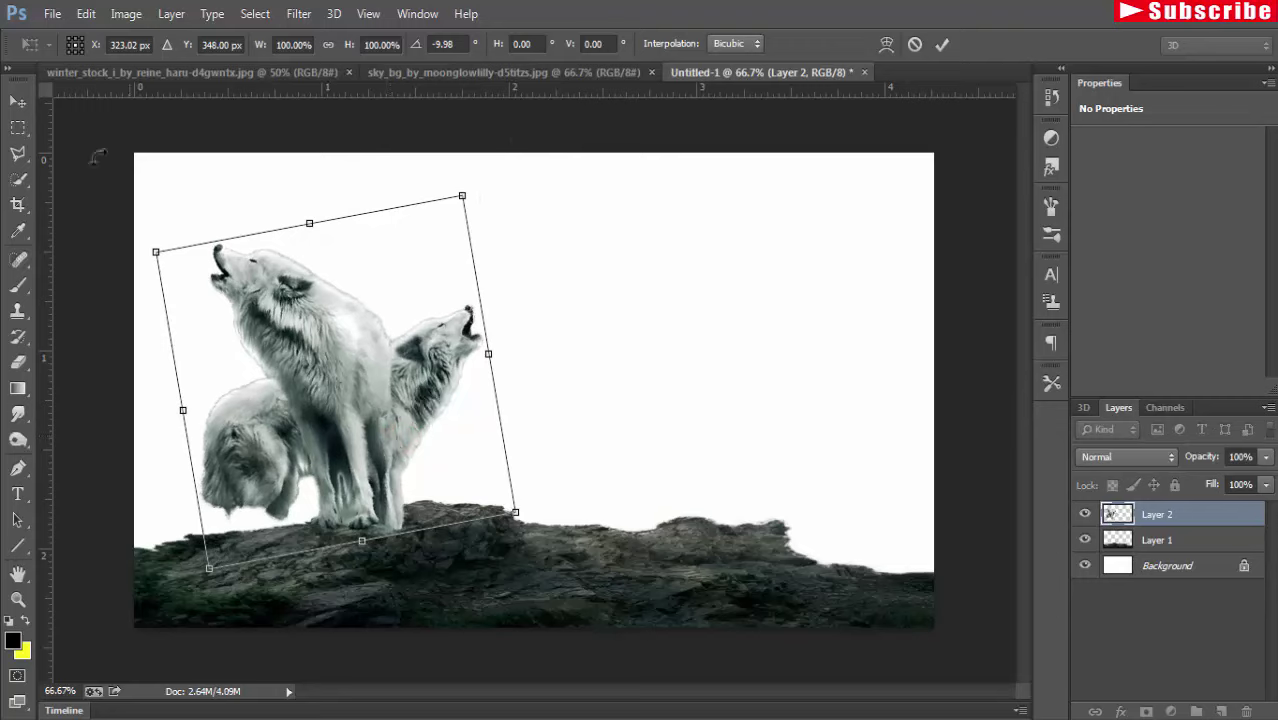
click(19, 97)
click(540, 290)
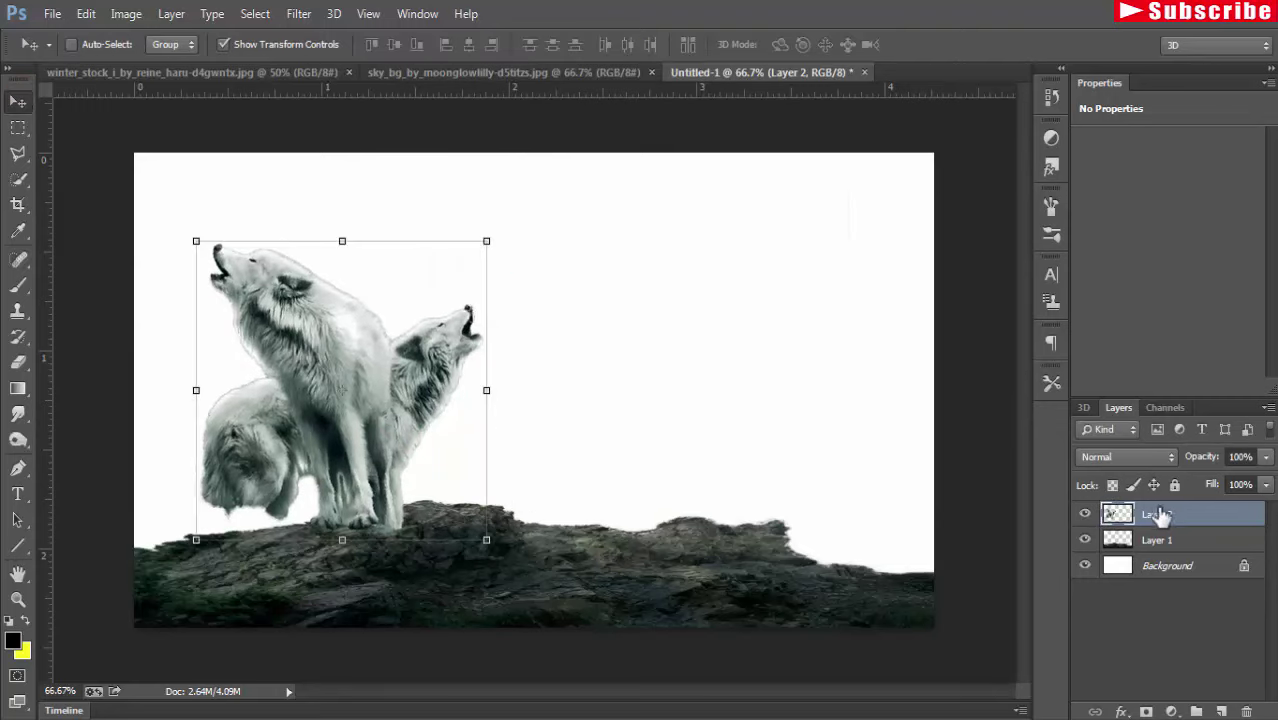
Place the wolves layer below the rock layer and center them on the ledge.
mouse_move(1163, 514)
mouse_down()
mouse_move(1160, 540)
mouse_move(1171, 532)
mouse_up()
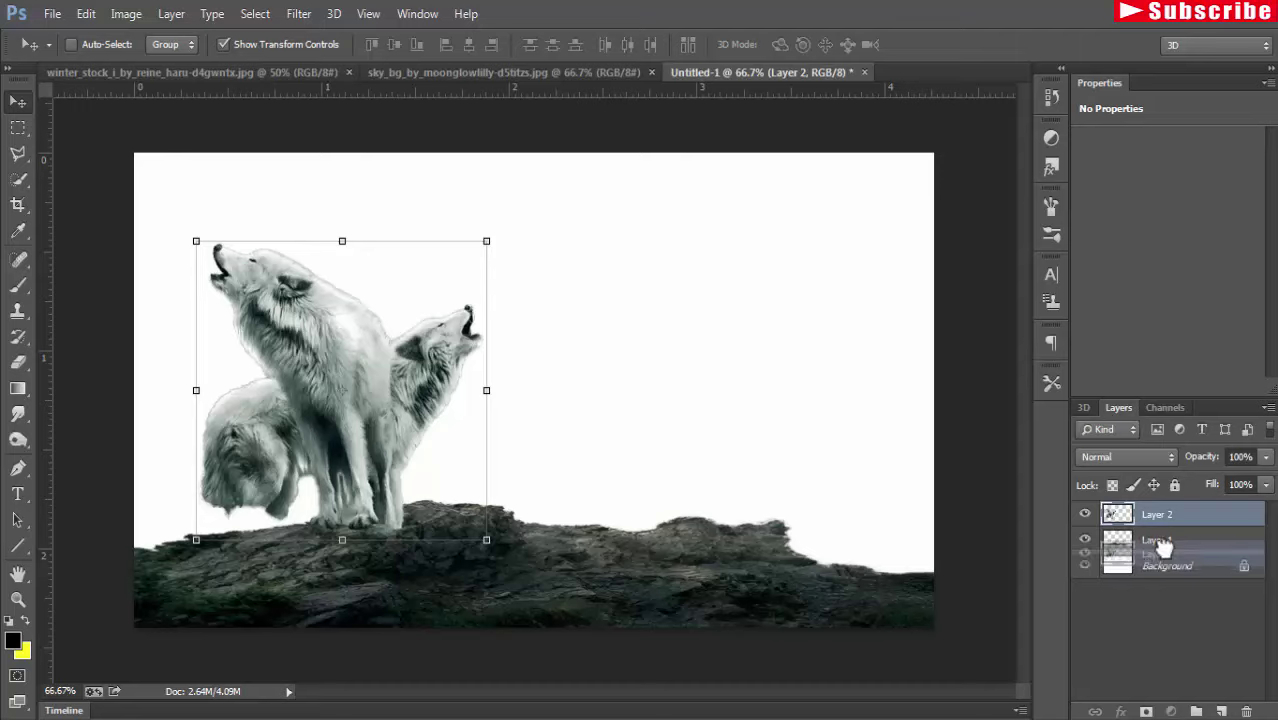
drag(1158, 516, 1162, 540)
drag(235, 451, 431, 452)
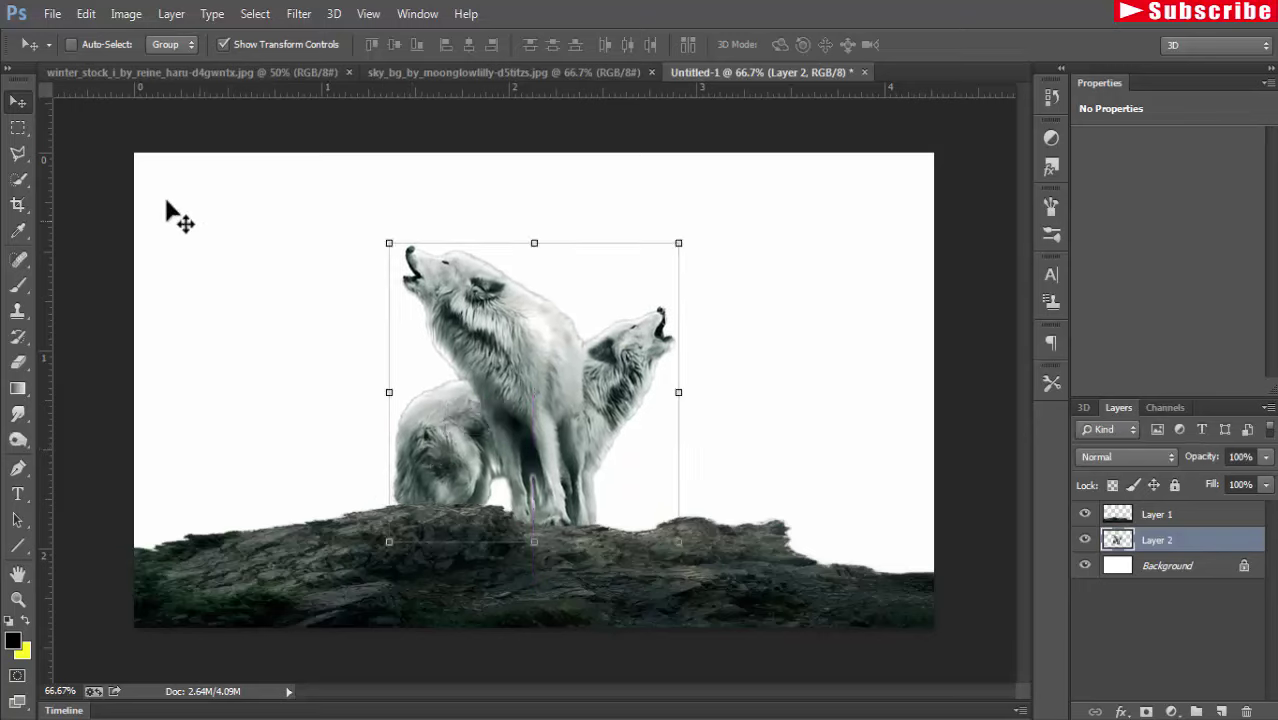
click(234, 72)
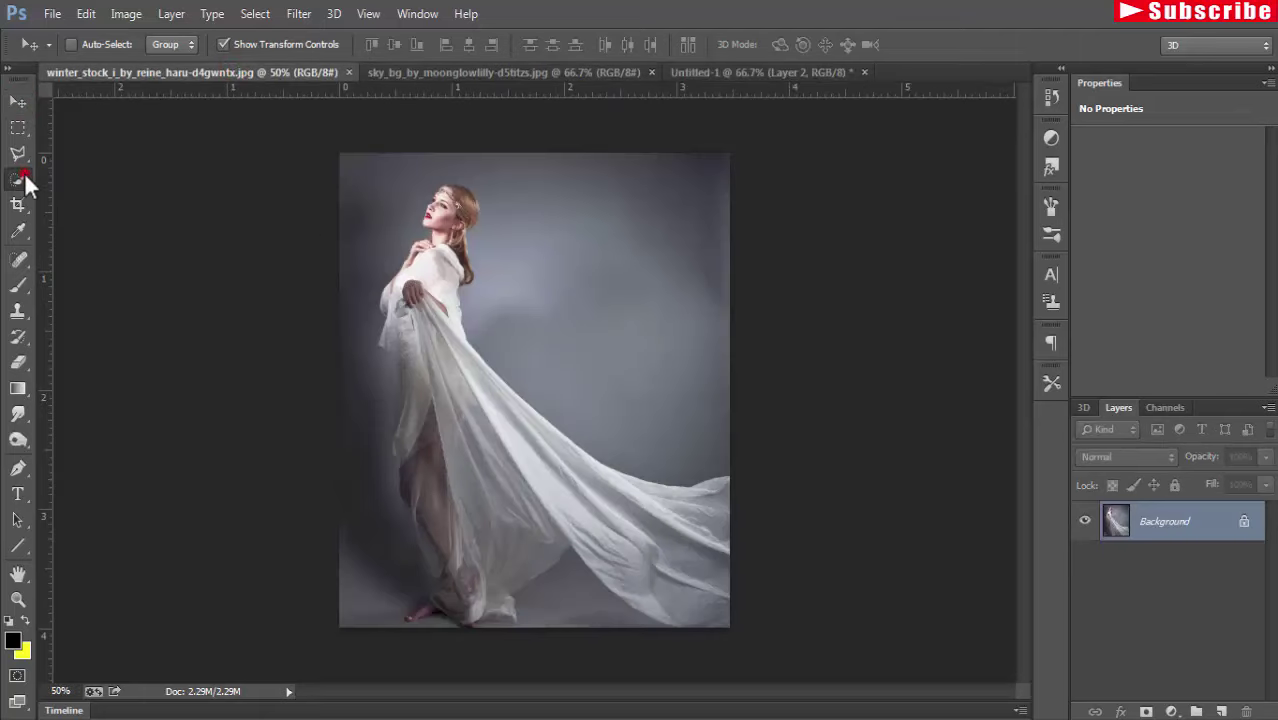
Quick-select the woman and gown at 66.7% zoom, removing the dark lower-left background.
drag(22, 181, 85, 174)
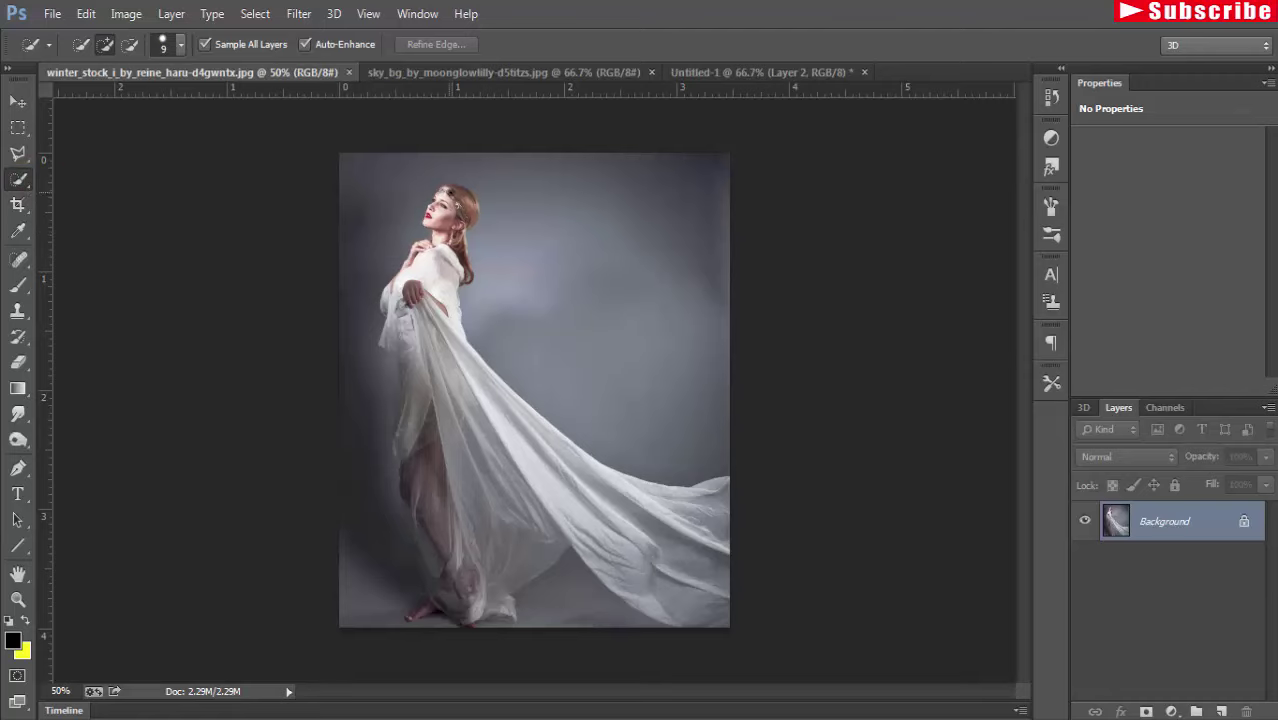
key(ctrl+plus)
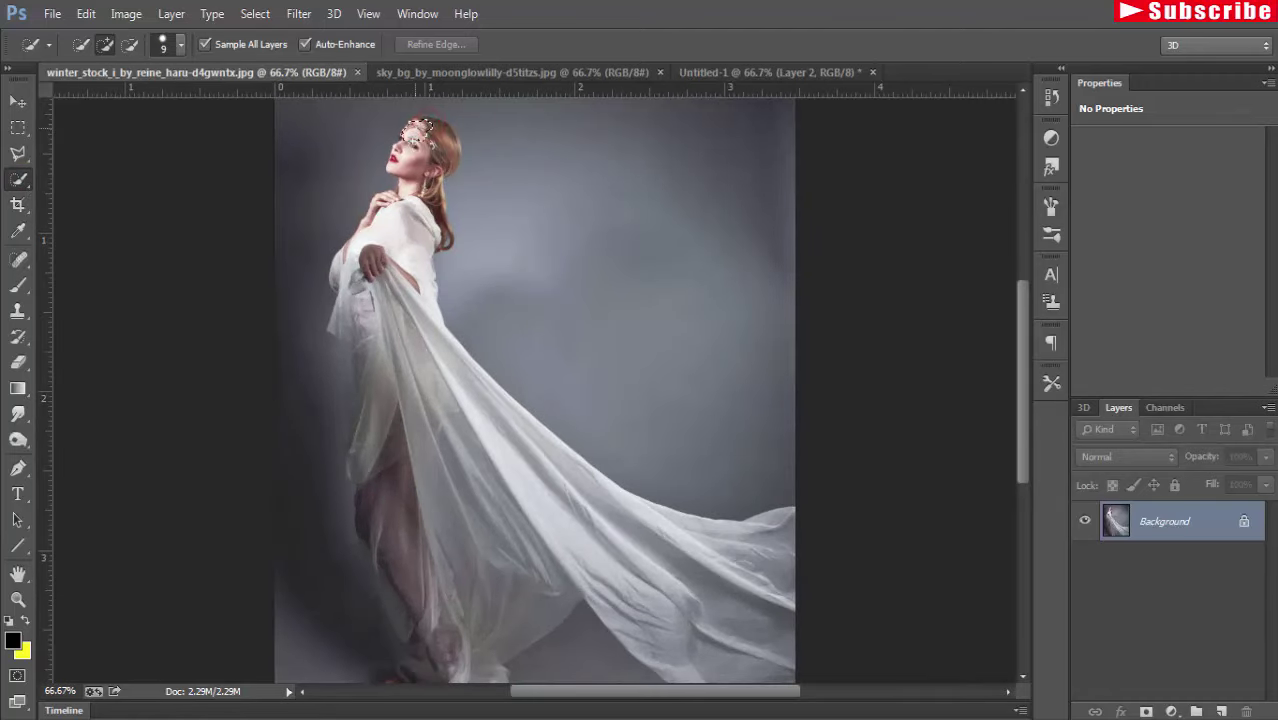
mouse_move(390, 228)
mouse_down()
mouse_move(356, 433)
mouse_move(578, 507)
mouse_up()
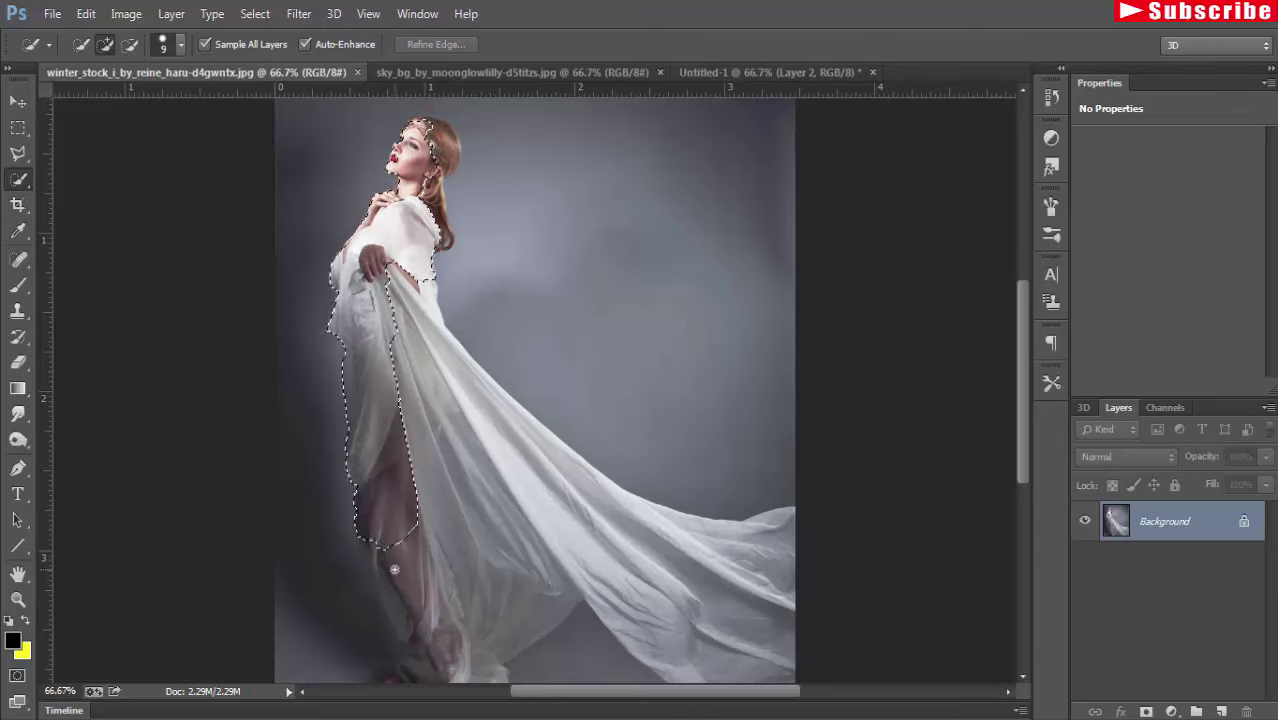
click(130, 44)
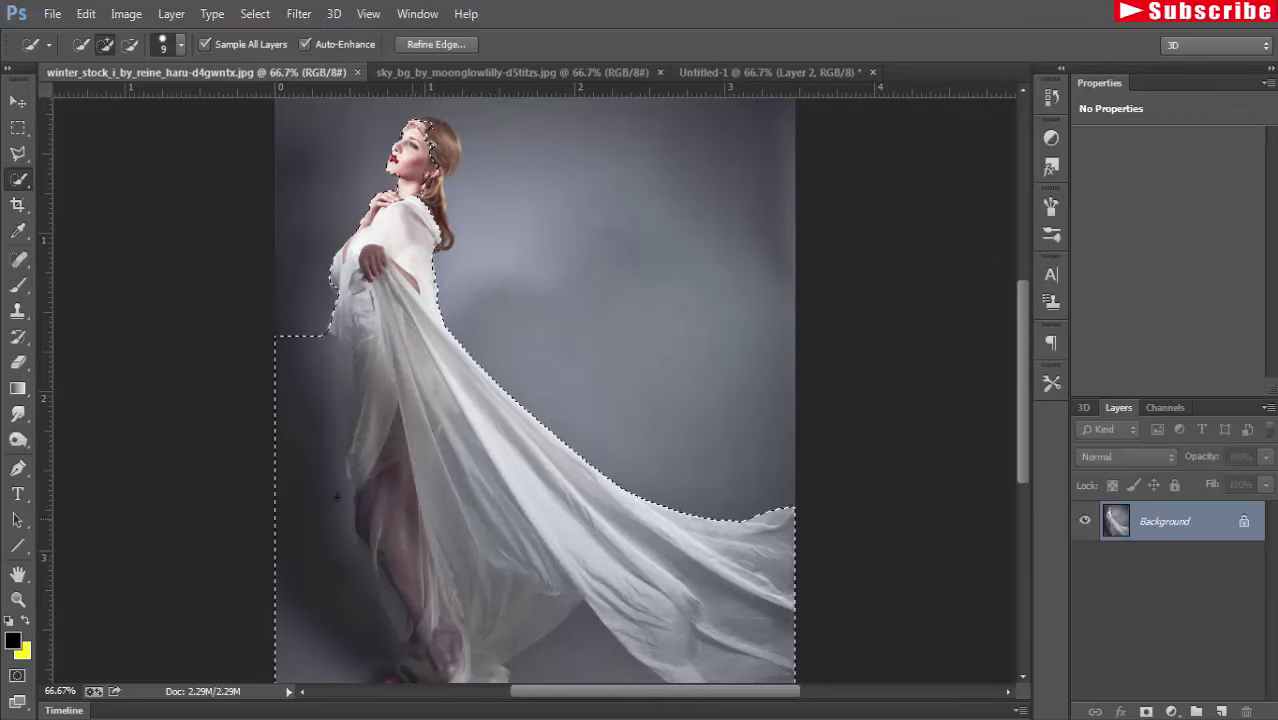
click(297, 335)
drag(297, 335, 310, 645)
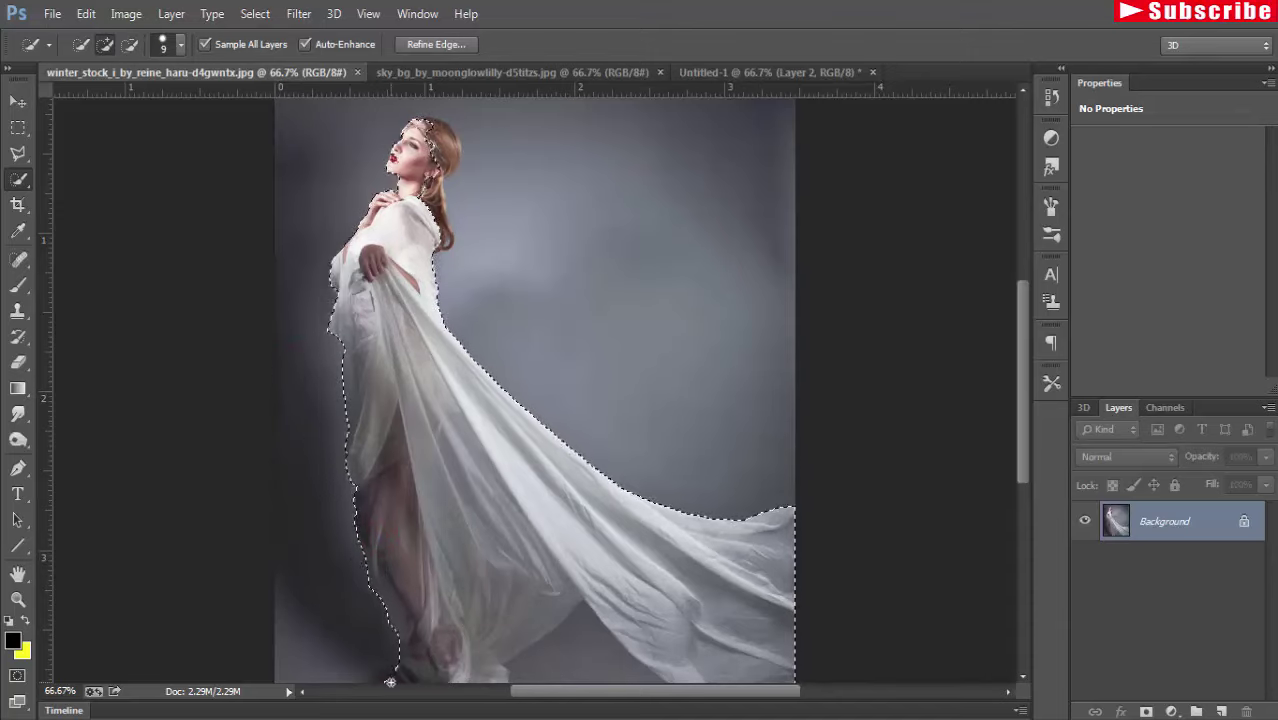
Remove the gap between her legs and gown, and add the hair on her right.
alt+click(578, 684)
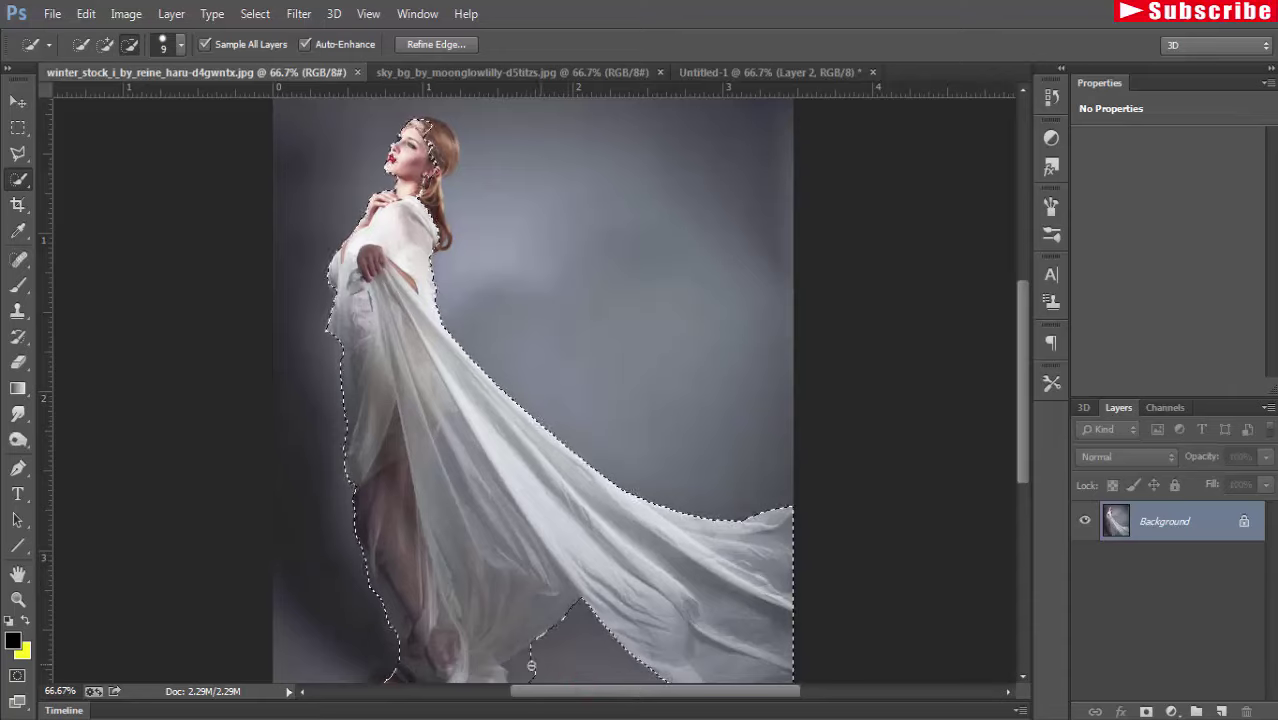
drag(531, 665, 537, 677)
click(425, 125)
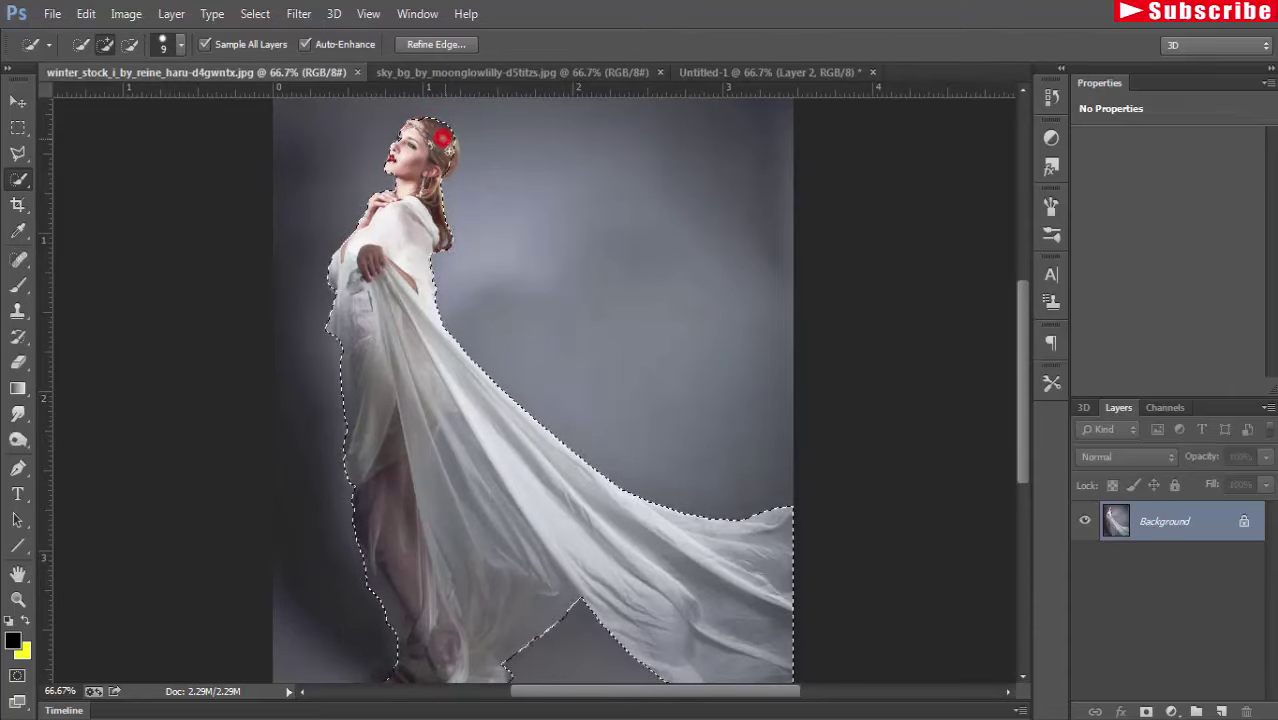
drag(441, 138, 440, 171)
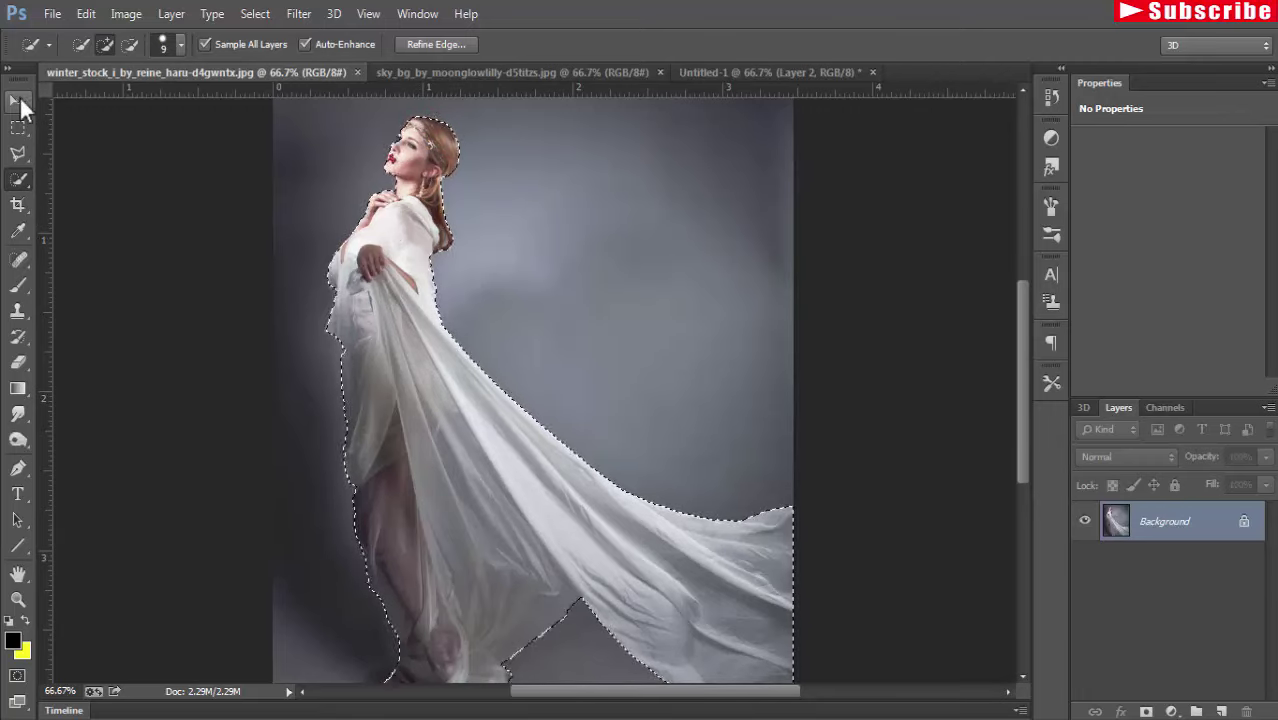
click(401, 42)
click(1169, 73)
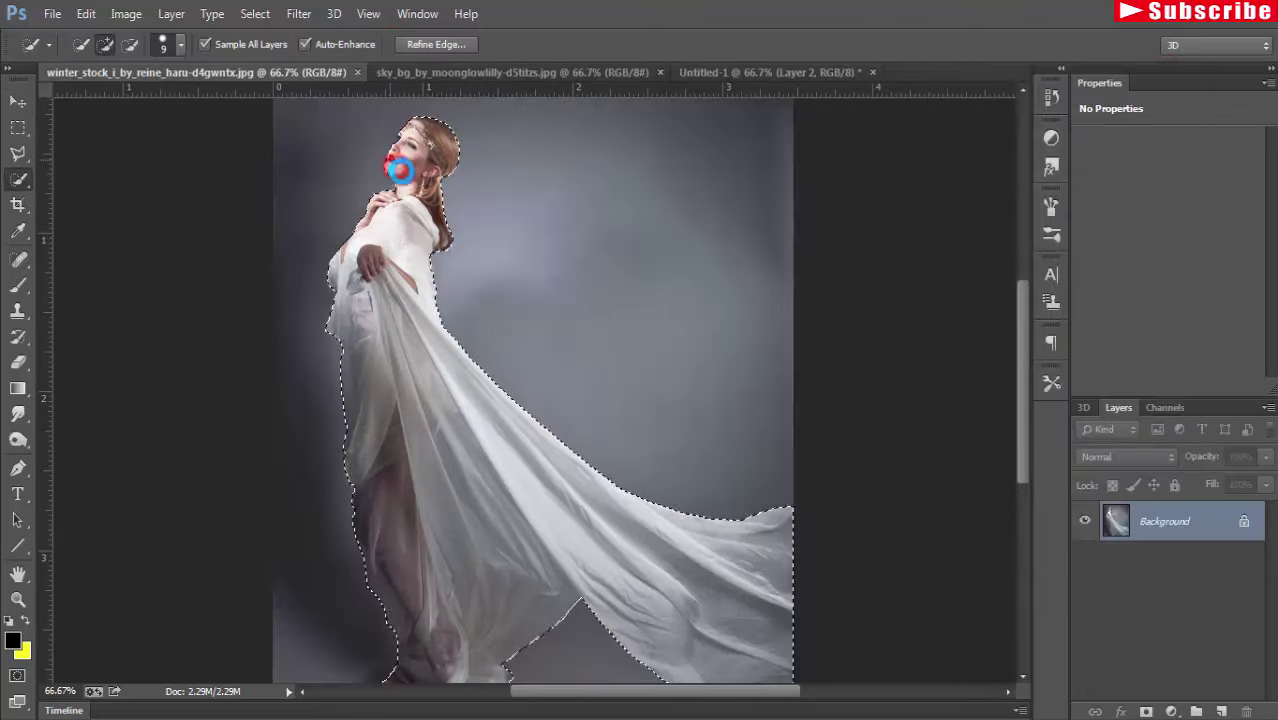
click(440, 46)
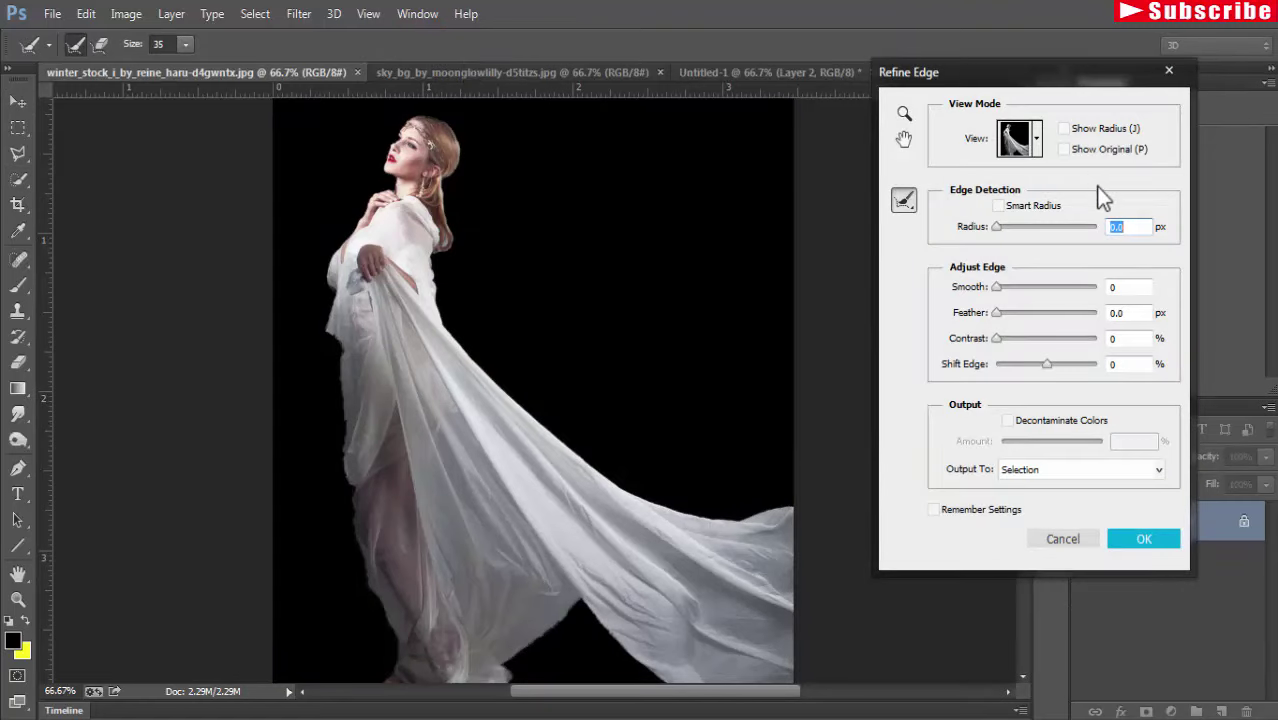
Apply Refine Edge with Smart Radius and Smooth 5, then float the woman's photo window.
click(998, 205)
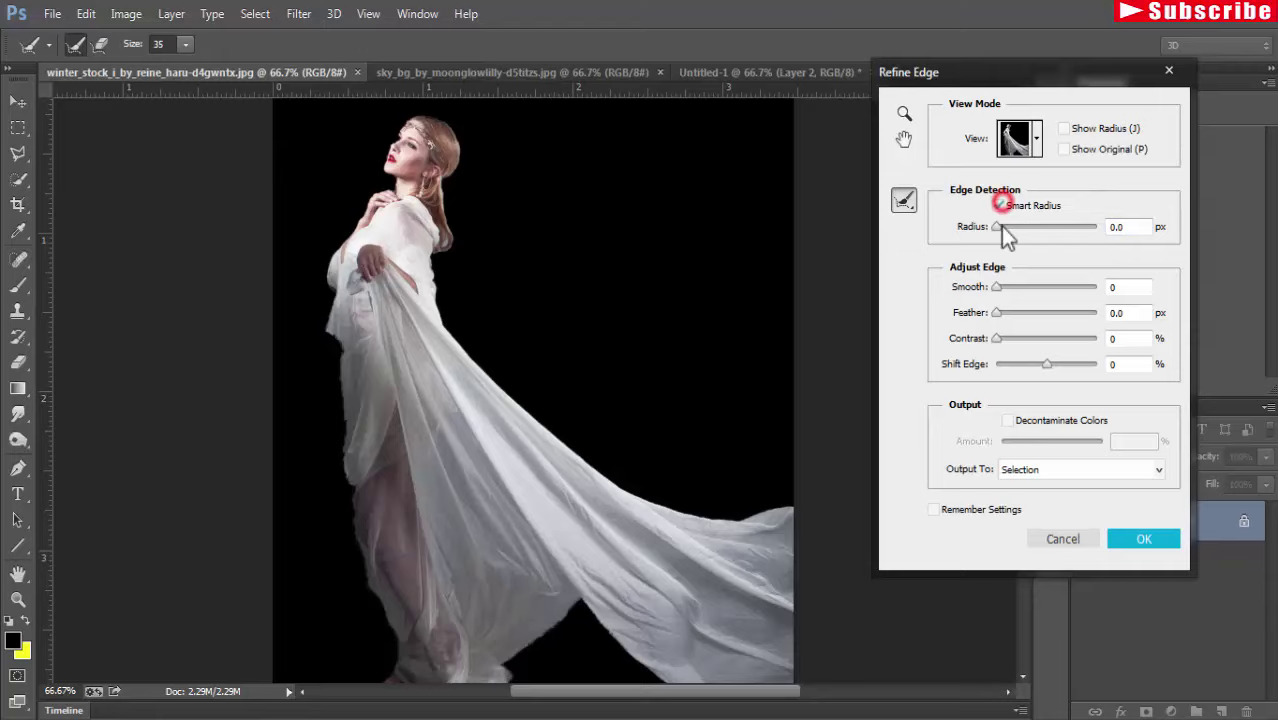
click(999, 289)
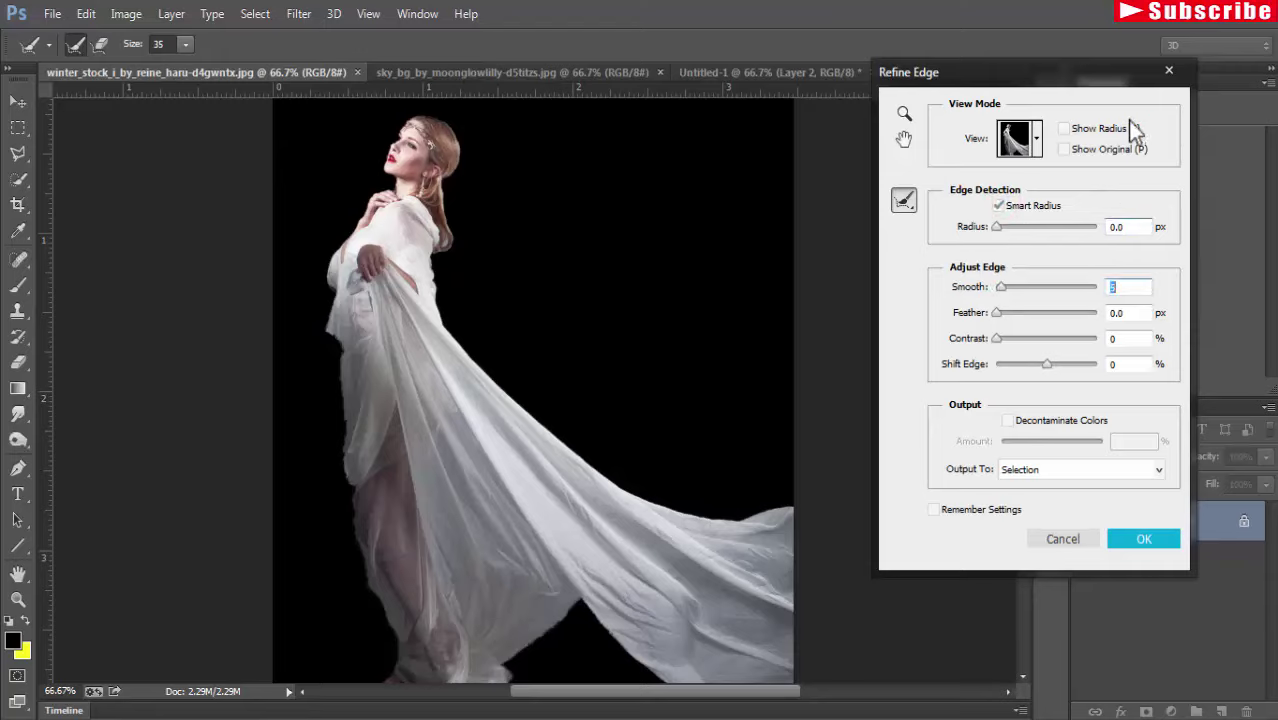
click(1140, 538)
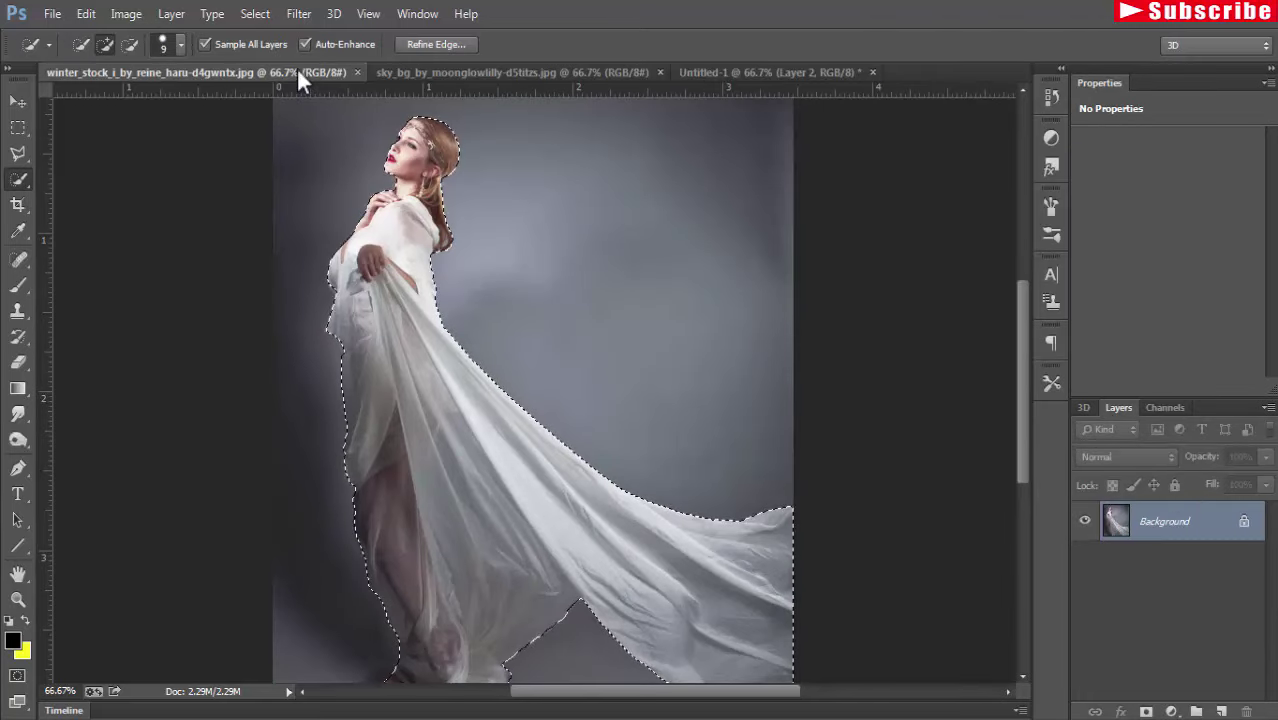
mouse_move(296, 70)
mouse_down()
mouse_move(305, 128)
mouse_move(850, 97)
mouse_up()
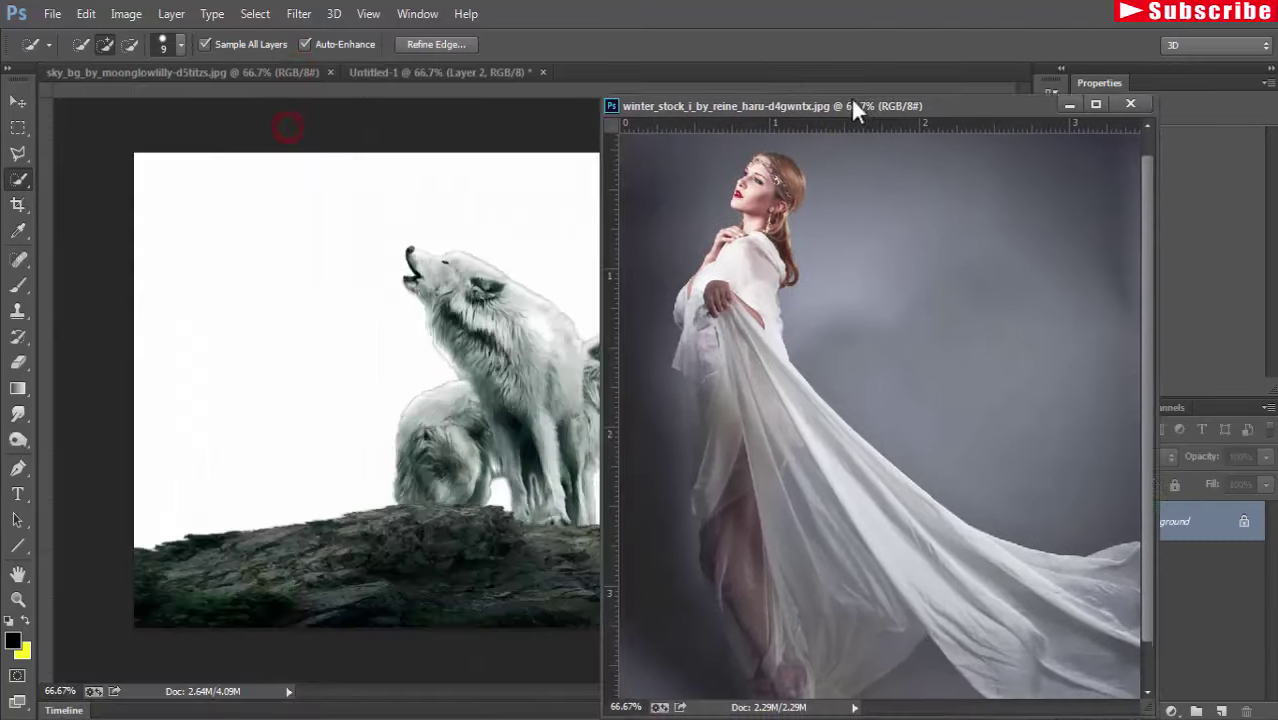
Drag the selected woman into the wolves composition as Layer 3 and begin Free Transform.
click(18, 101)
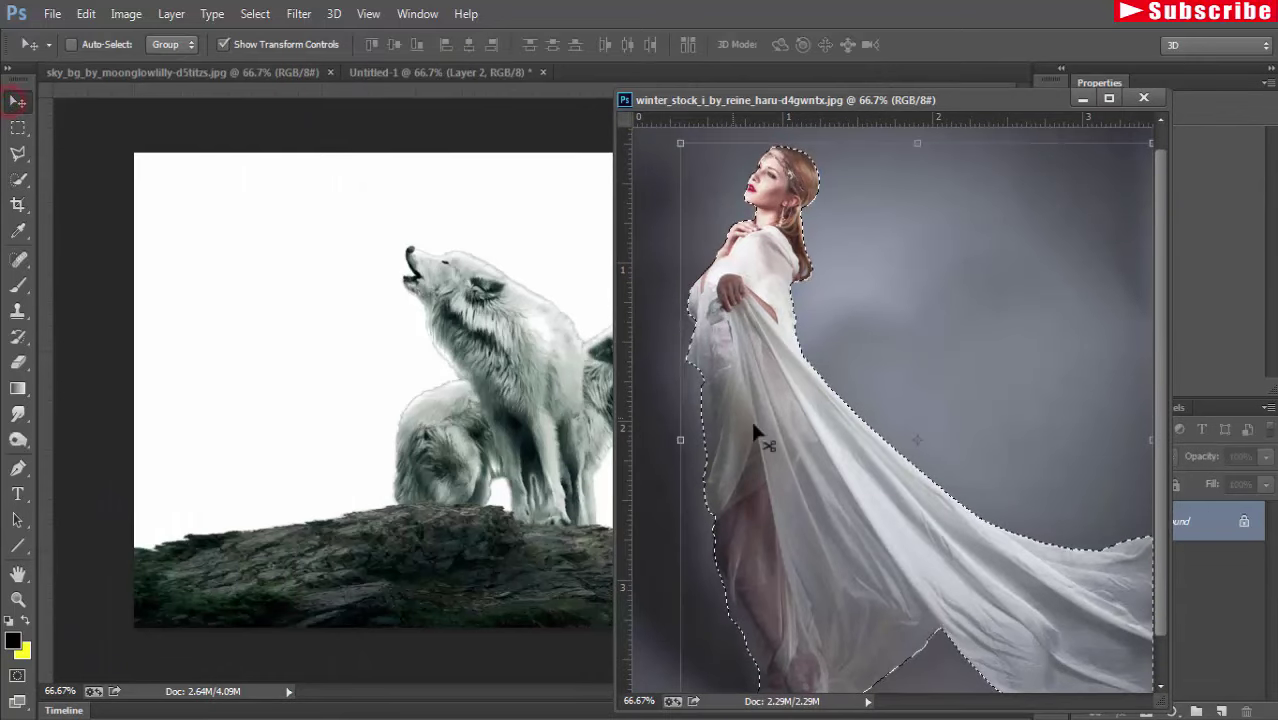
drag(823, 452, 352, 386)
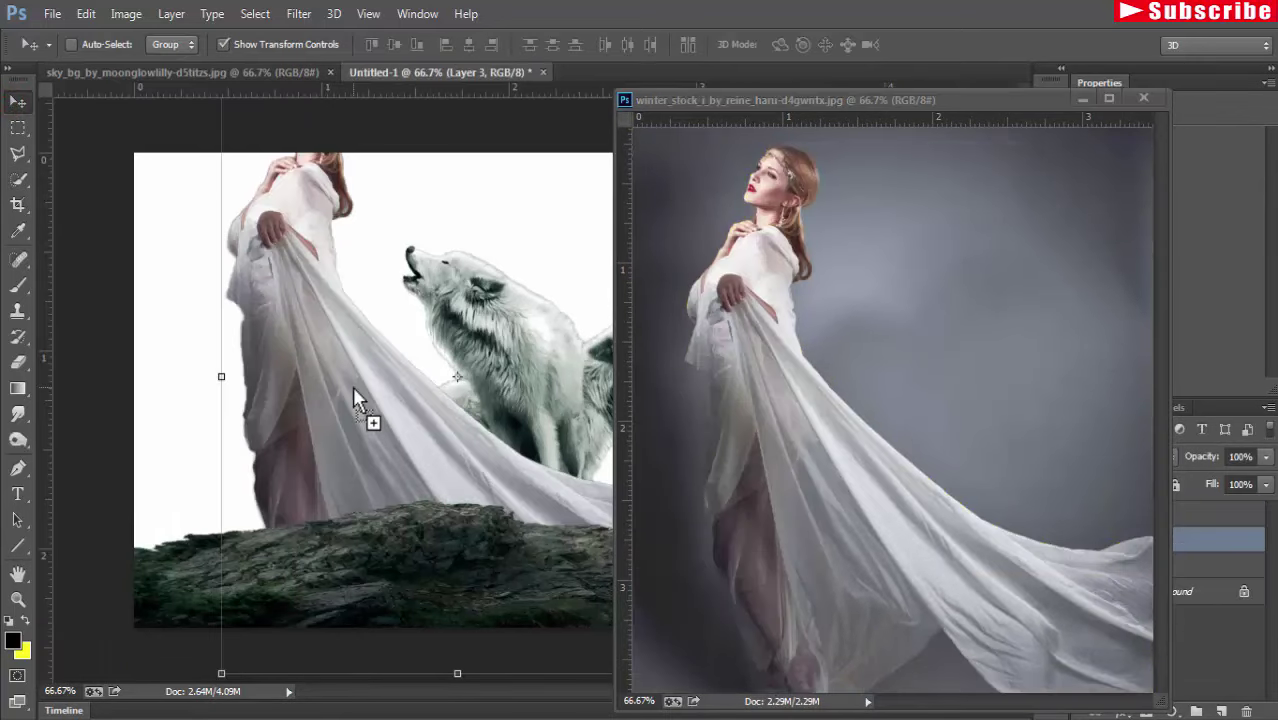
click(1085, 100)
key(ctrl+t)
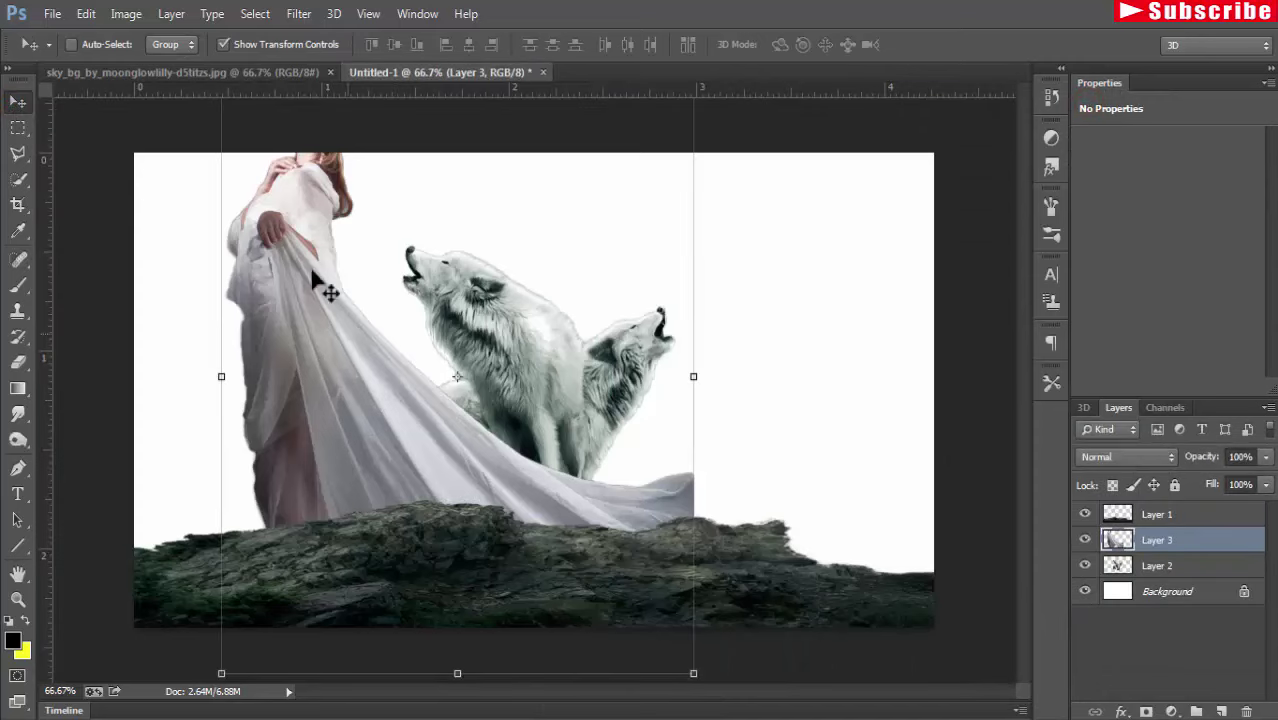
drag(684, 74, 680, 75)
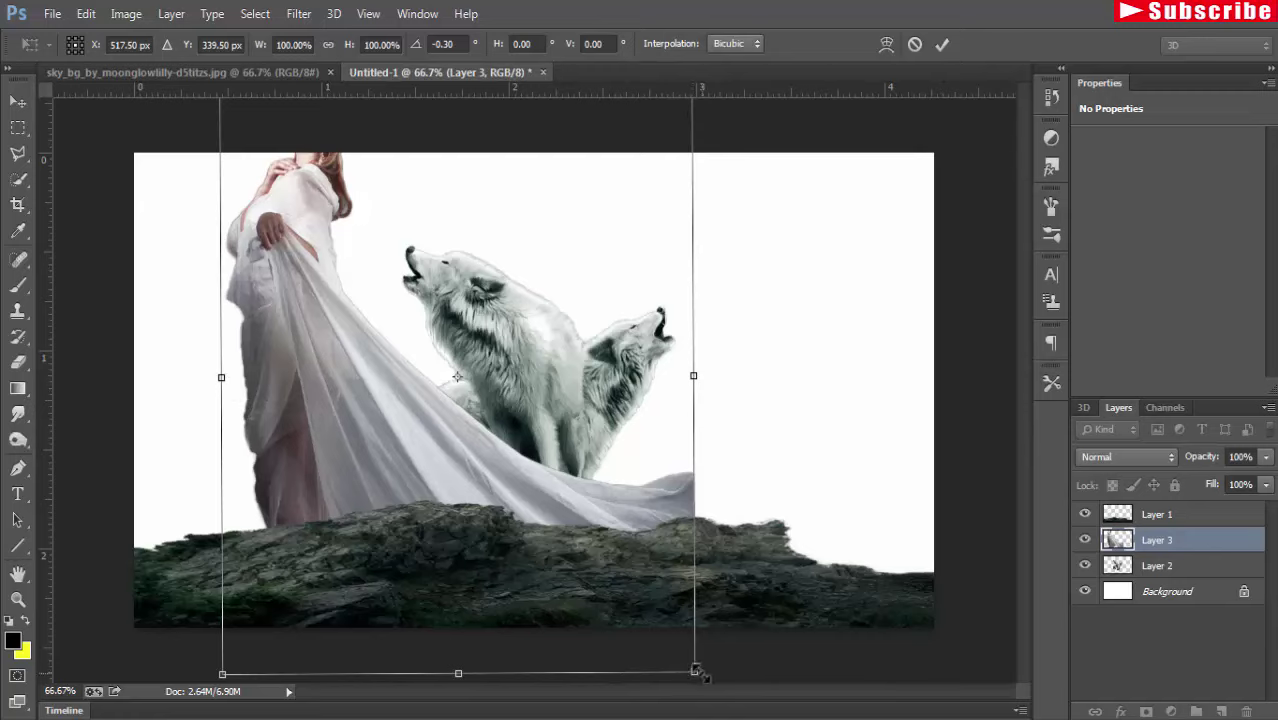
Flip the woman horizontally, scale her to about 60%, and stand her on the ledge's right.
drag(694, 672, 631, 592)
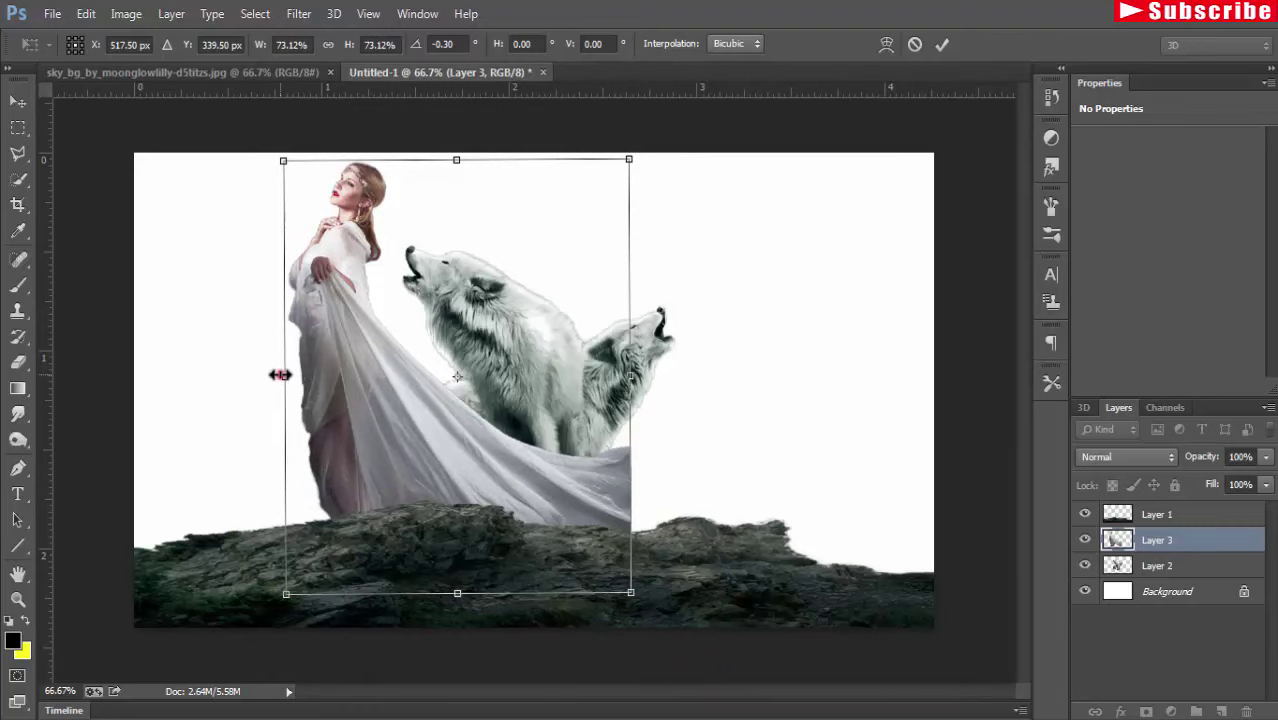
drag(280, 375, 972, 375)
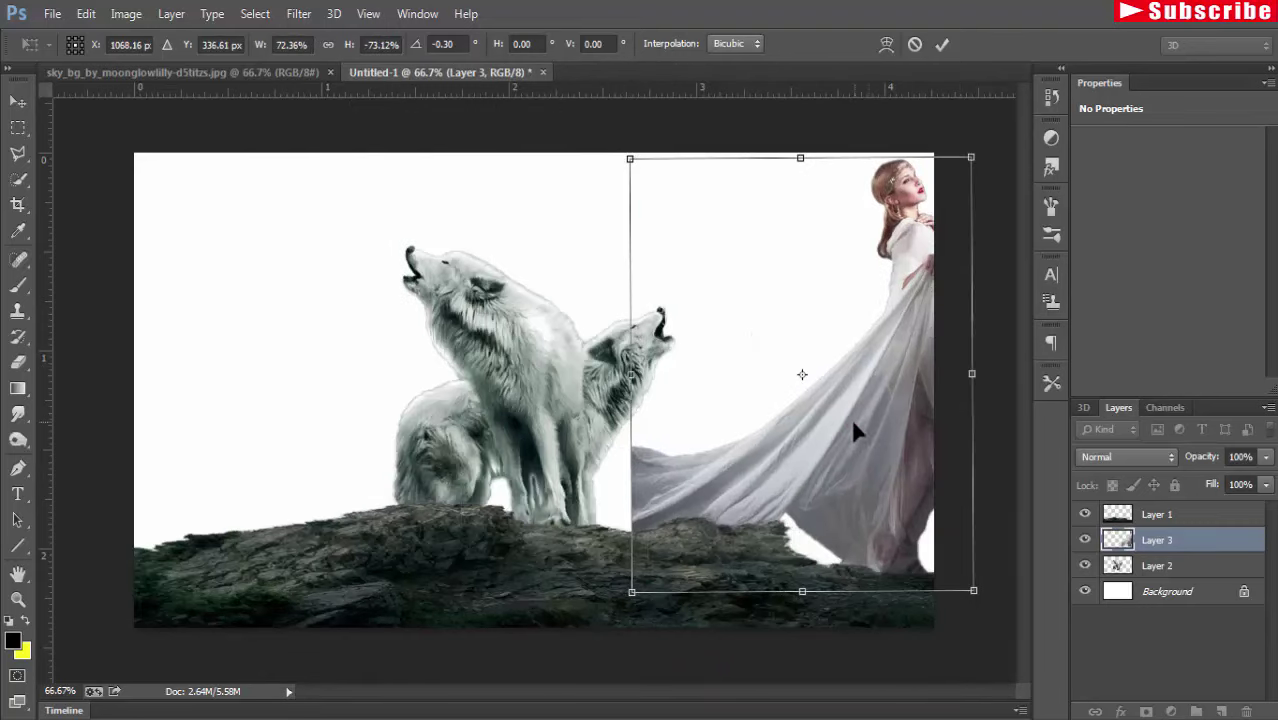
mouse_move(853, 423)
mouse_down()
mouse_move(704, 357)
mouse_move(697, 372)
mouse_up()
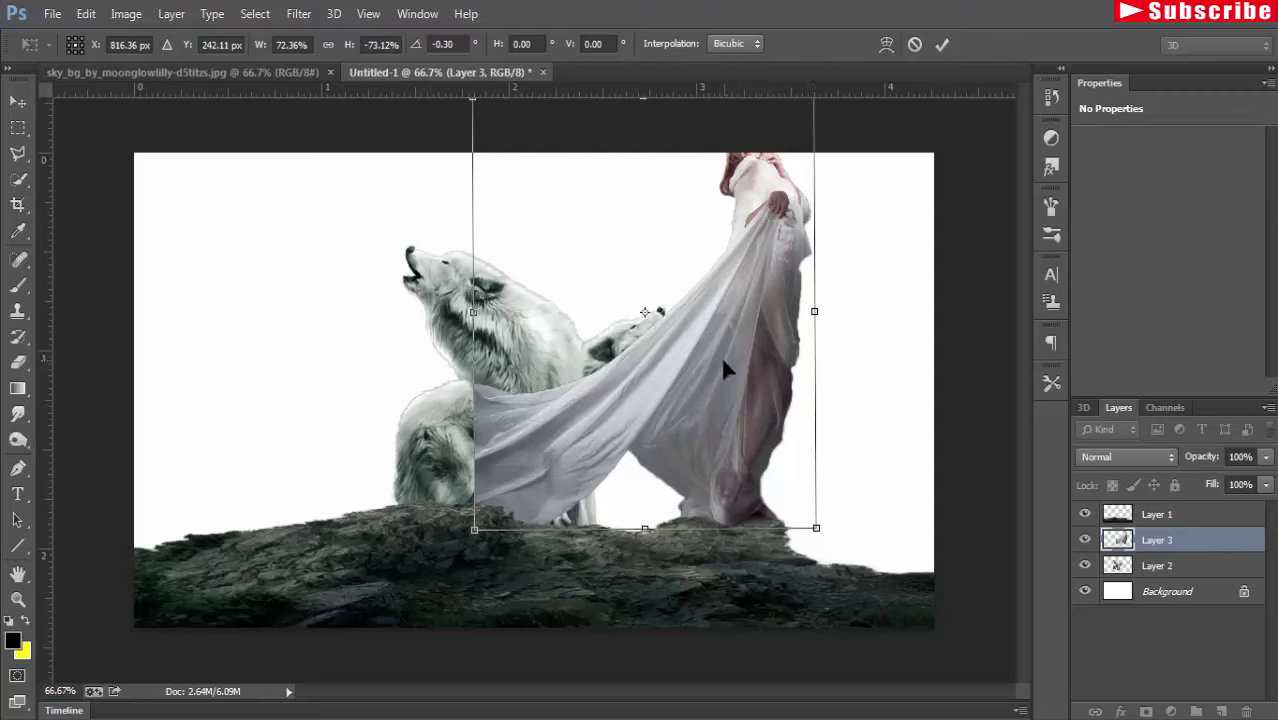
drag(724, 362, 713, 362)
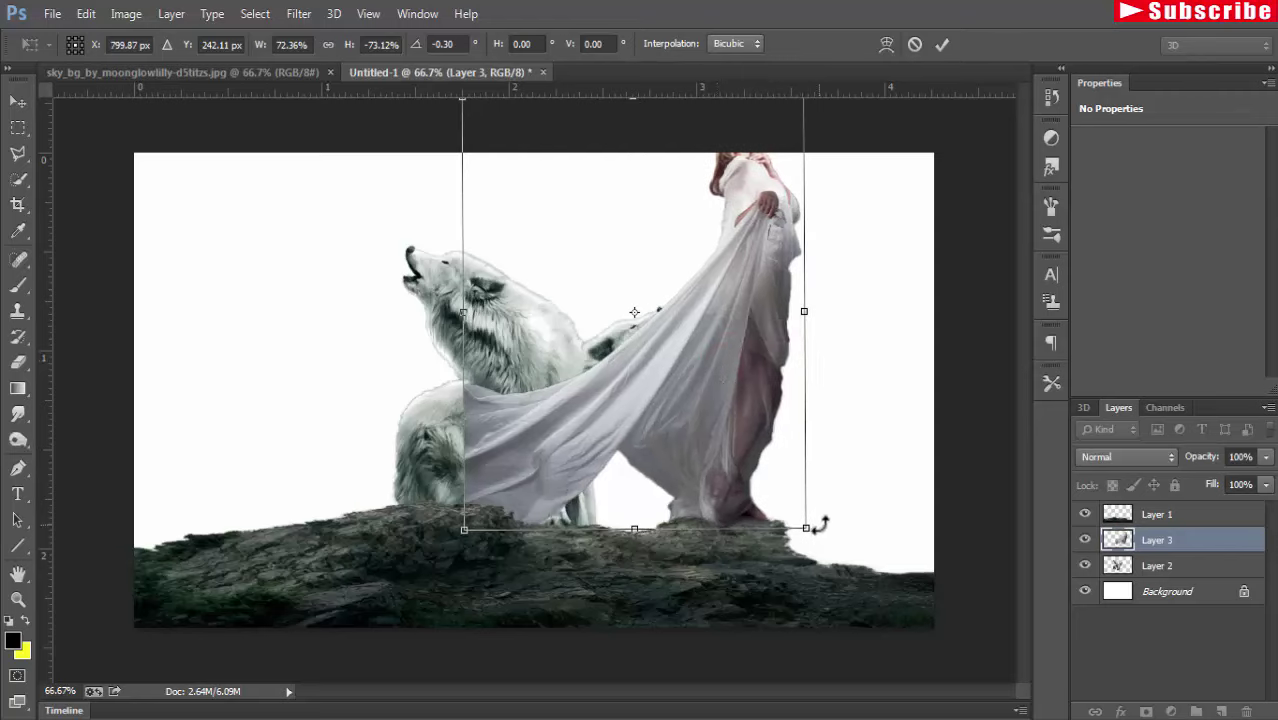
drag(808, 528, 758, 474)
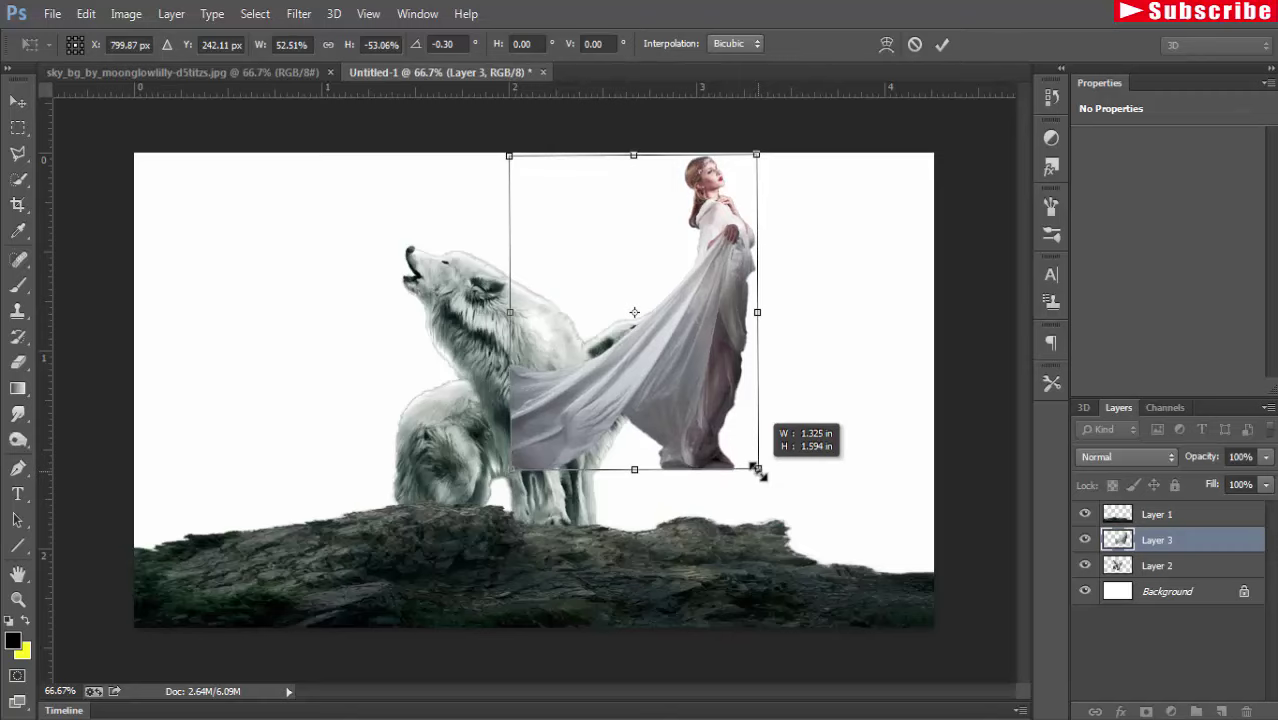
mouse_move(700, 355)
mouse_down()
mouse_move(724, 430)
mouse_move(718, 411)
mouse_up()
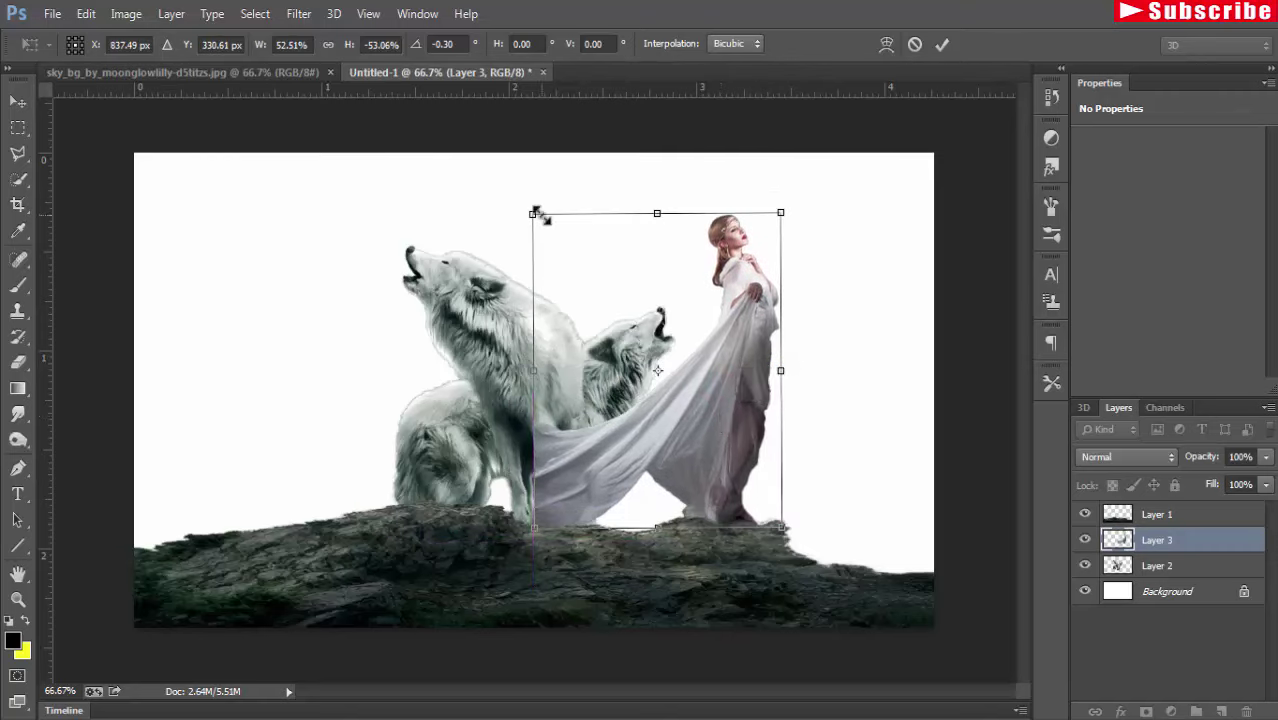
drag(536, 214, 498, 163)
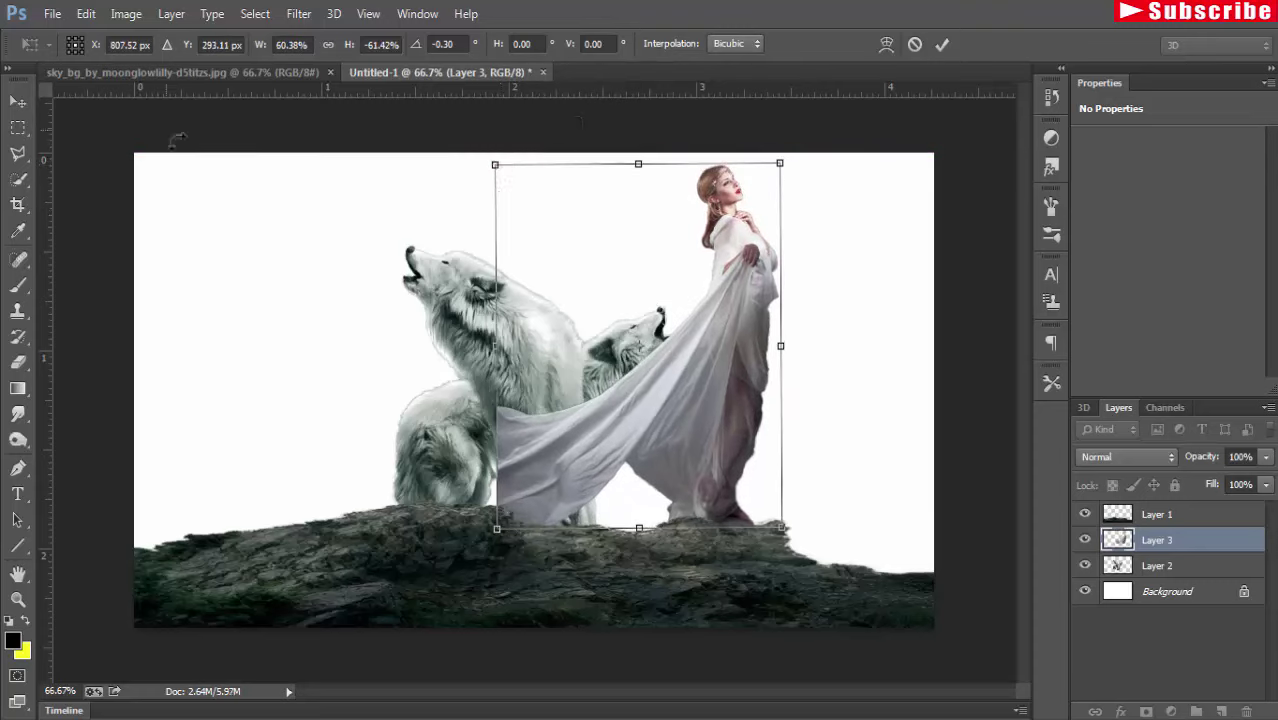
click(18, 101)
click(515, 289)
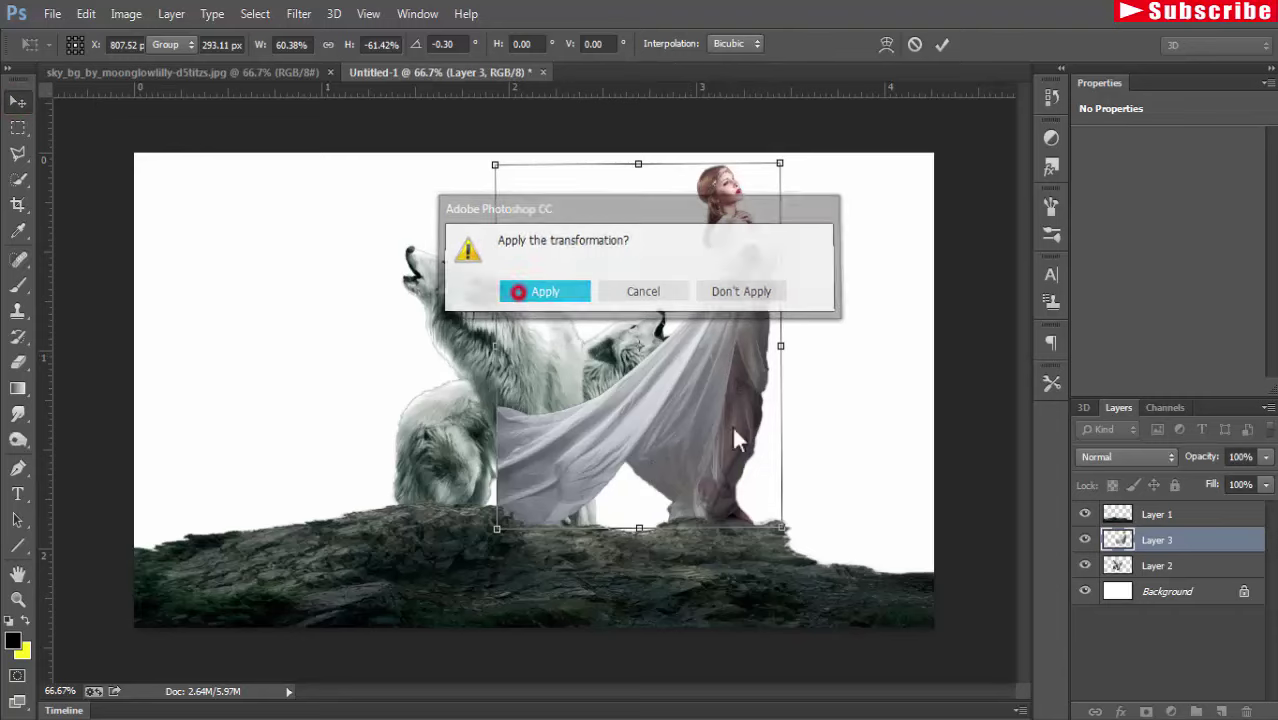
Scale the wolves layer to about 81% and settle it on the ledge beside the gown.
click(1160, 566)
click(680, 239)
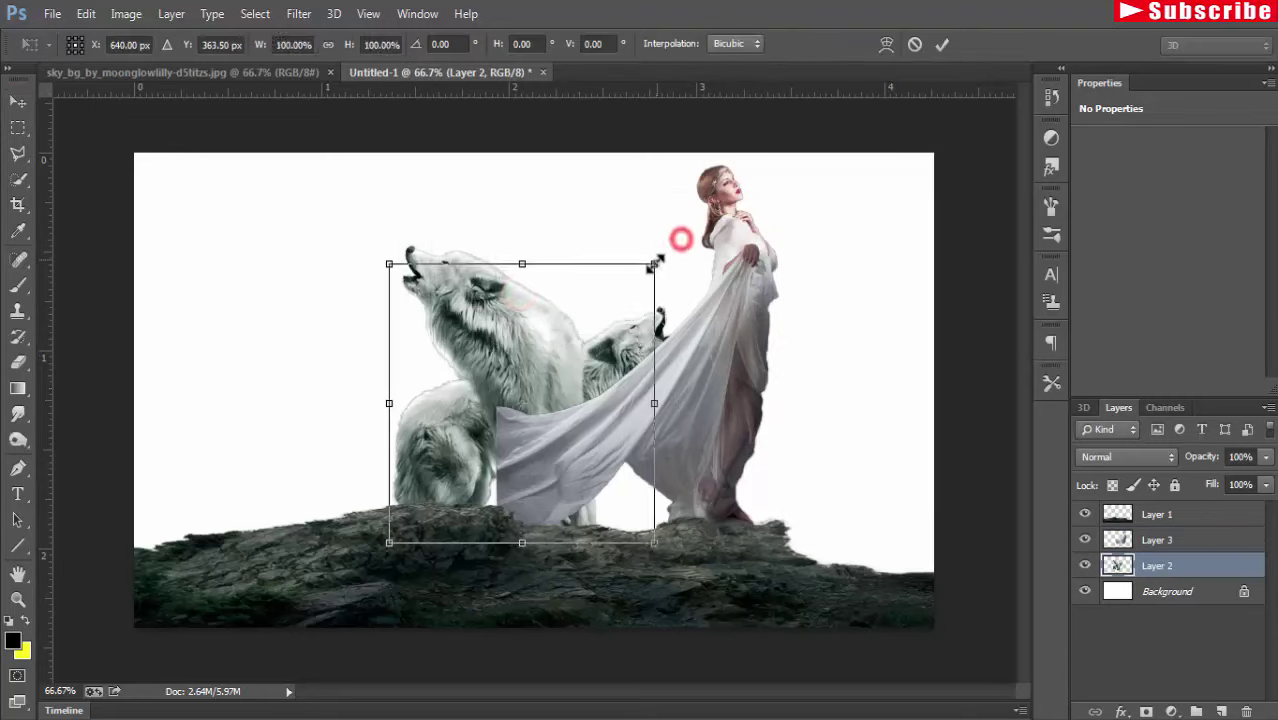
drag(655, 264, 624, 294)
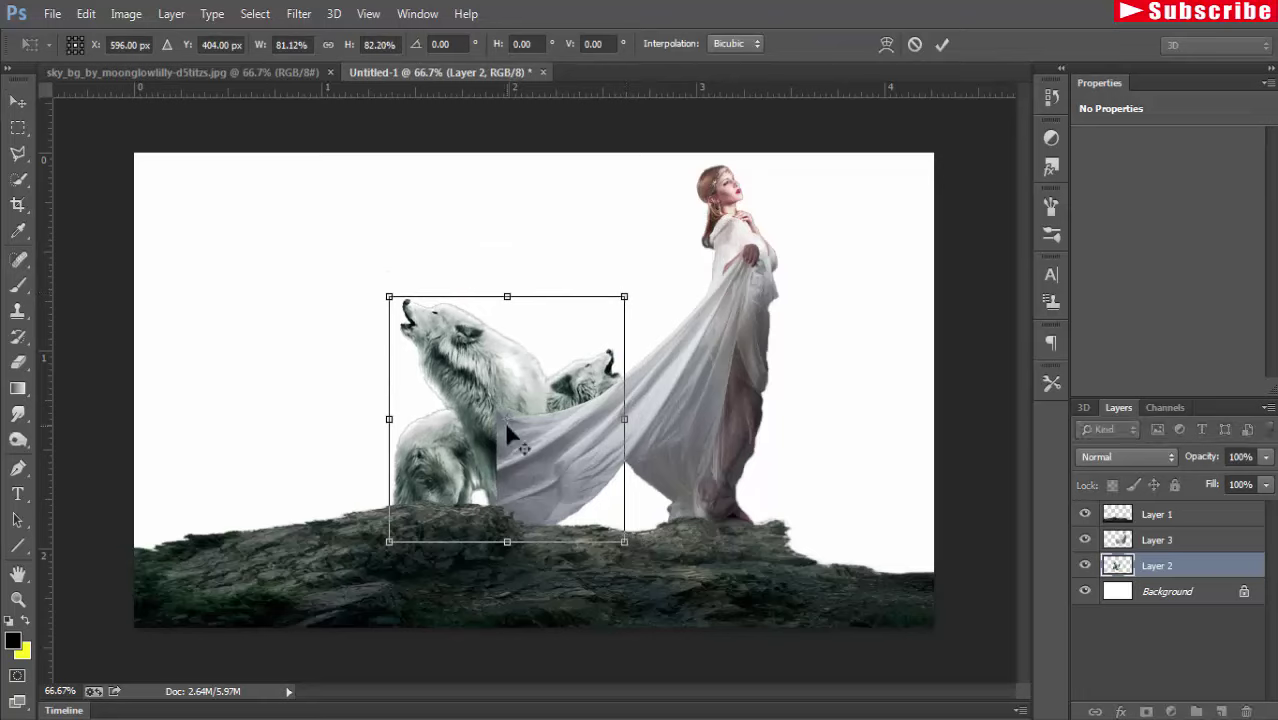
click(18, 101)
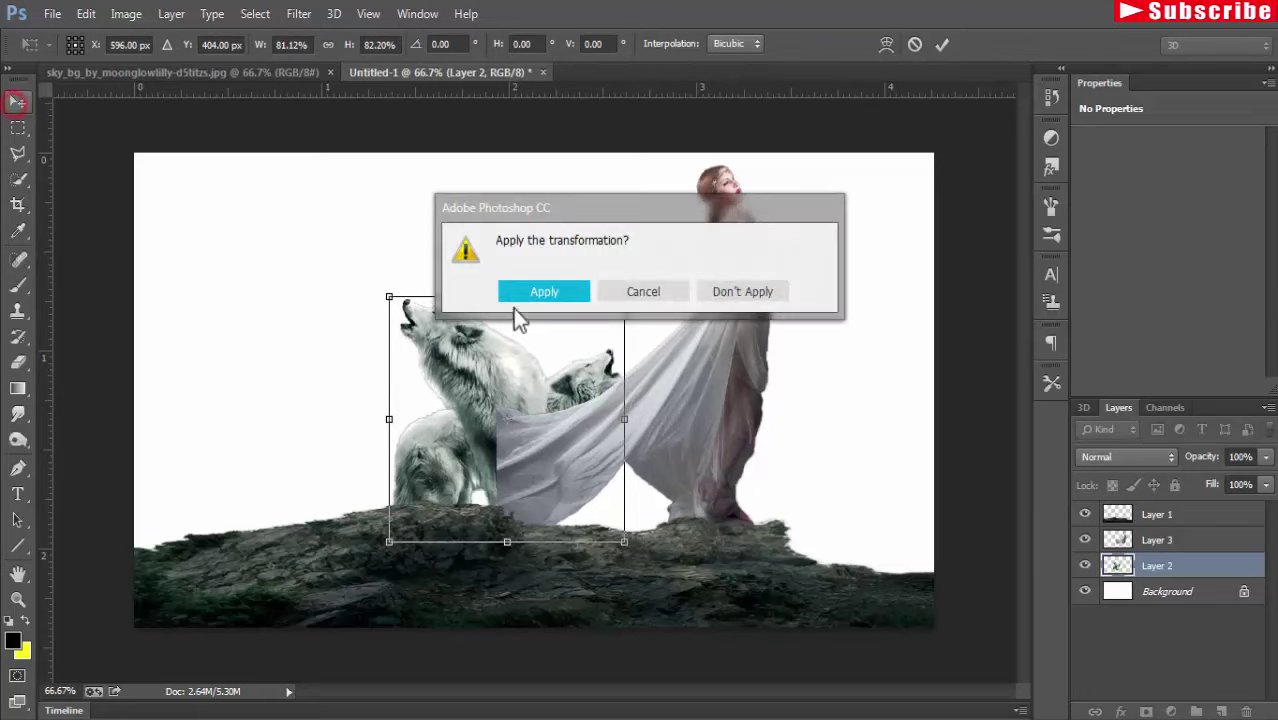
click(525, 290)
drag(737, 365, 732, 365)
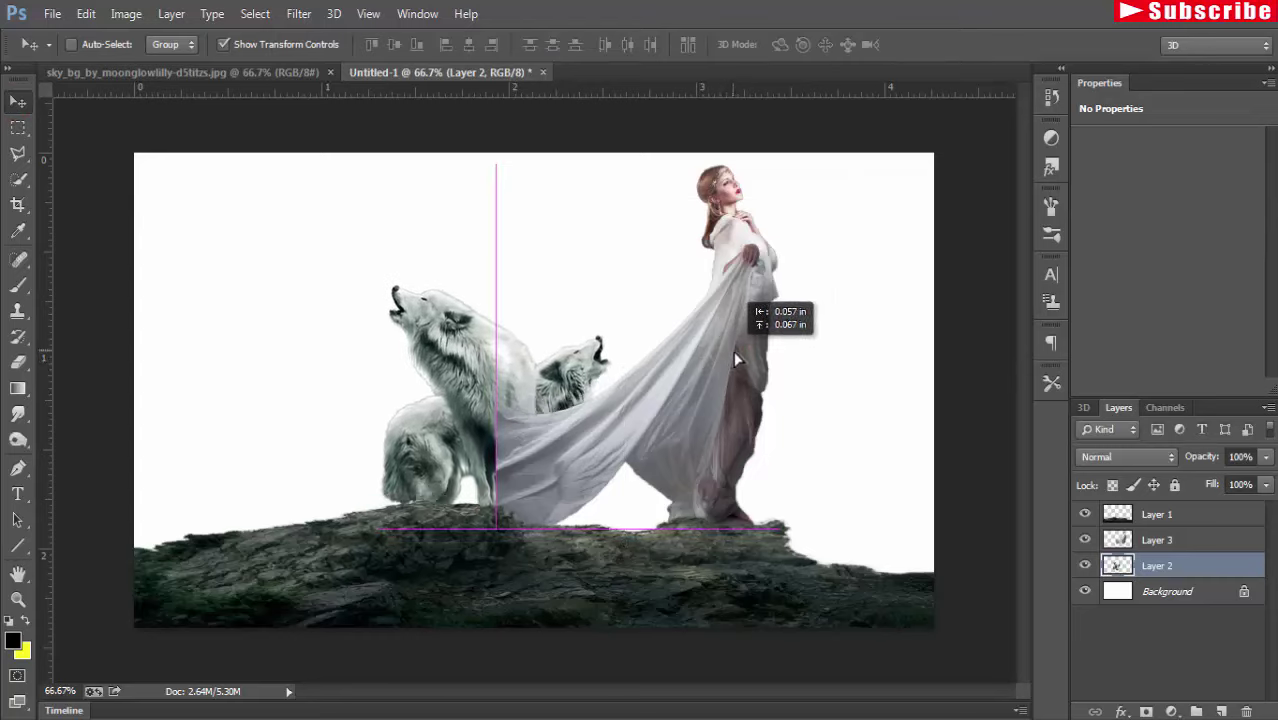
drag(732, 364, 740, 358)
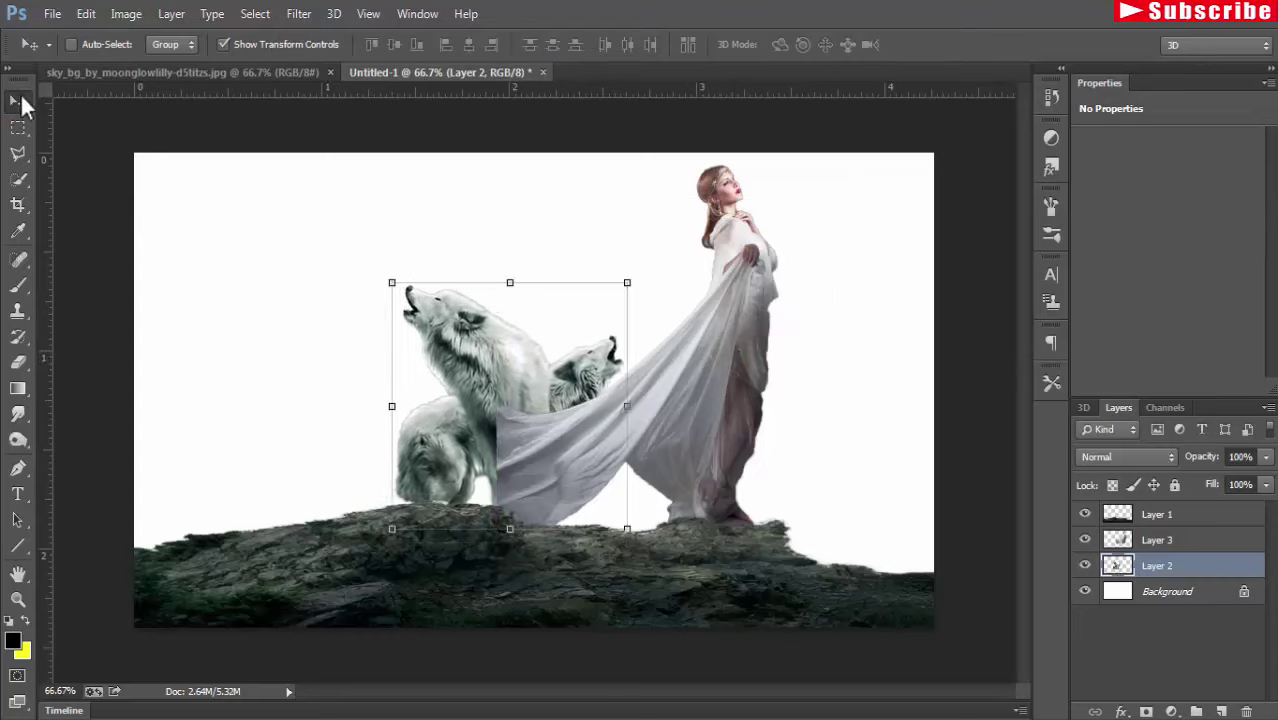
click(1178, 540)
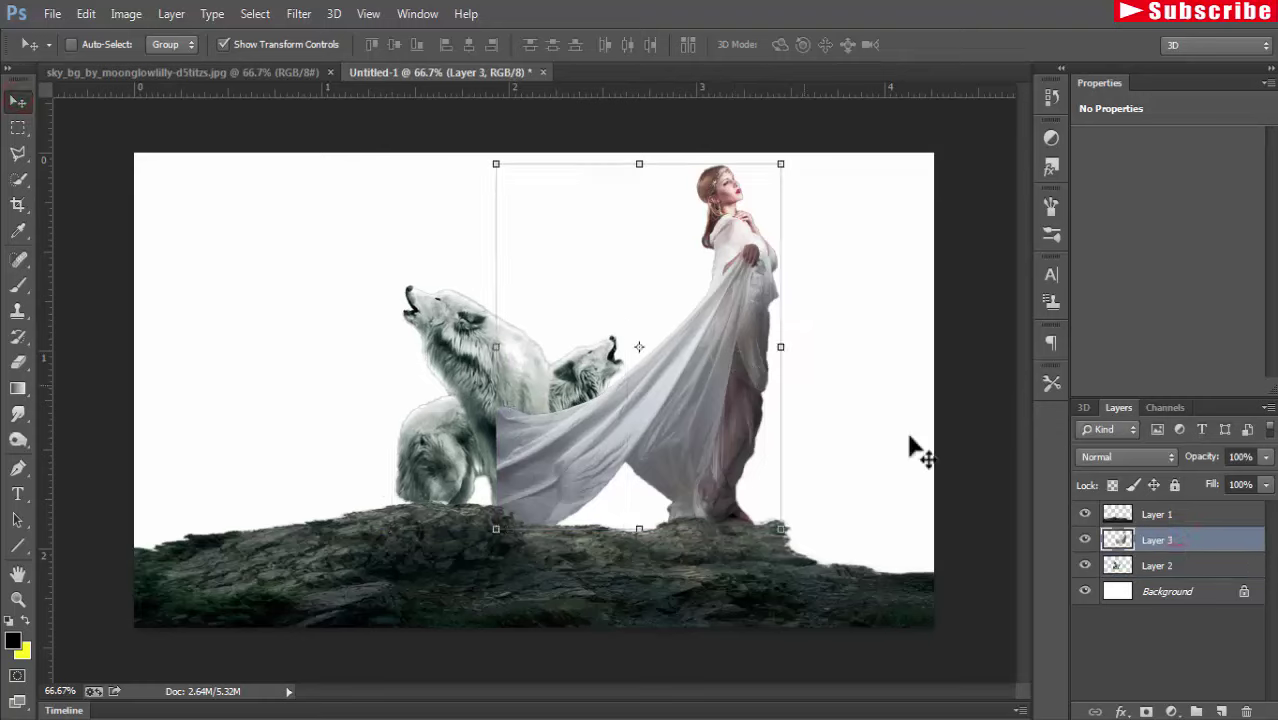
Put the woman's layer beneath the wolves, shift her left and enlarge her slightly.
drag(1164, 542, 1173, 575)
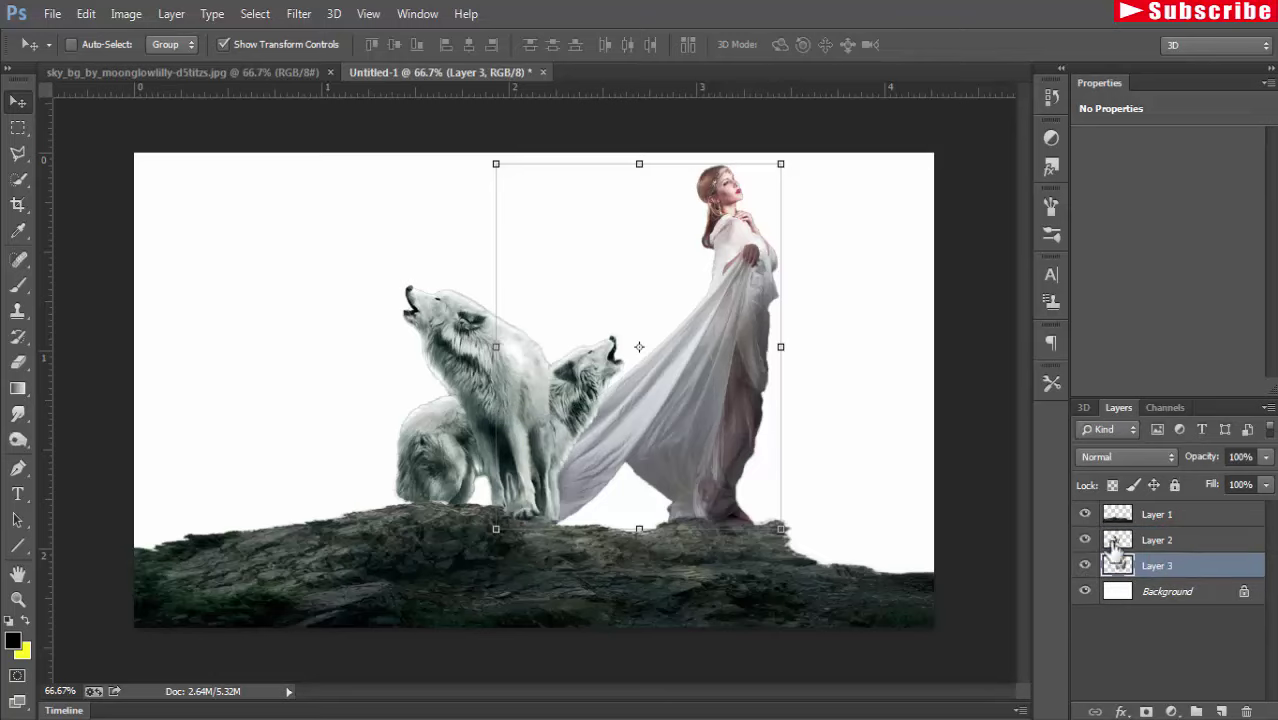
drag(746, 368, 673, 357)
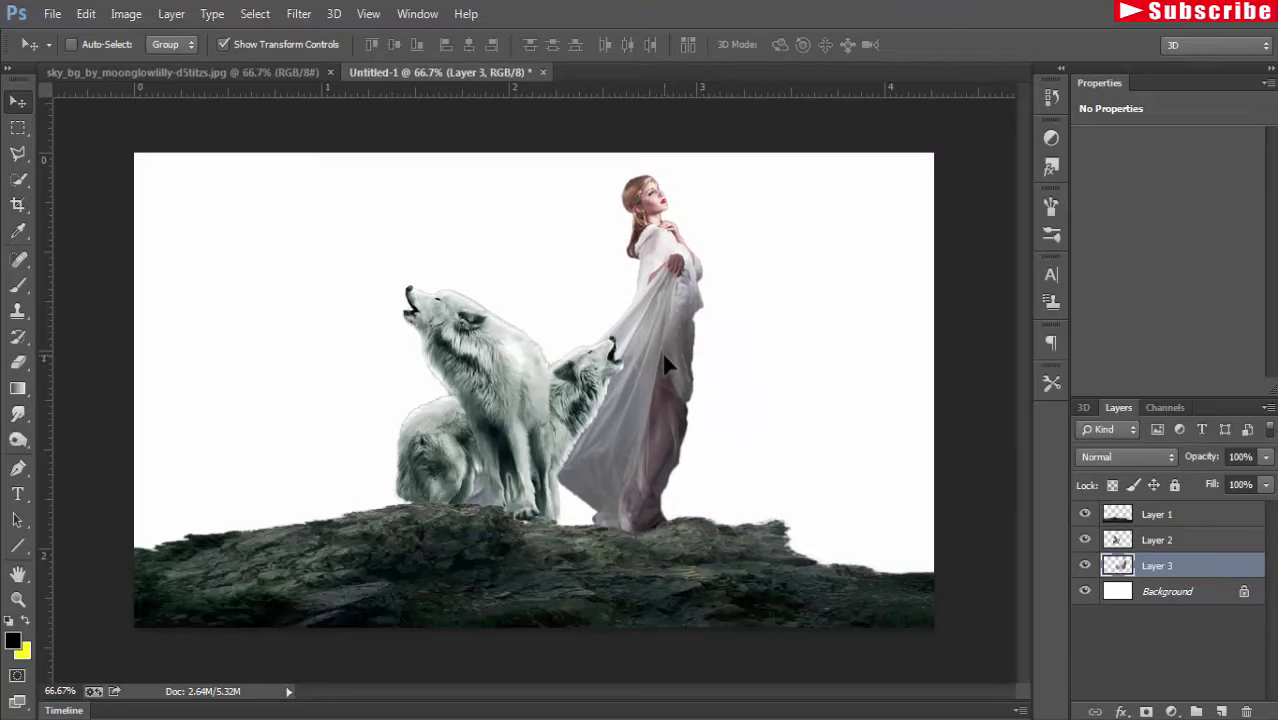
drag(673, 357, 663, 366)
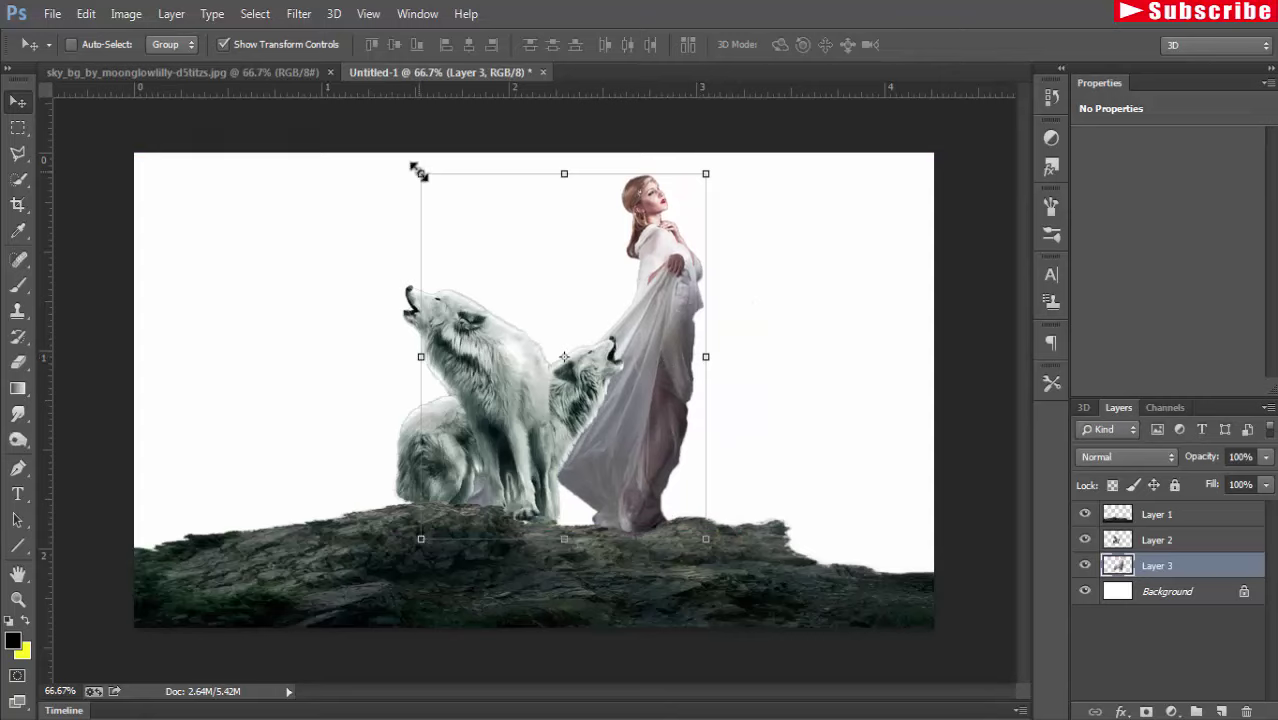
drag(421, 174, 401, 159)
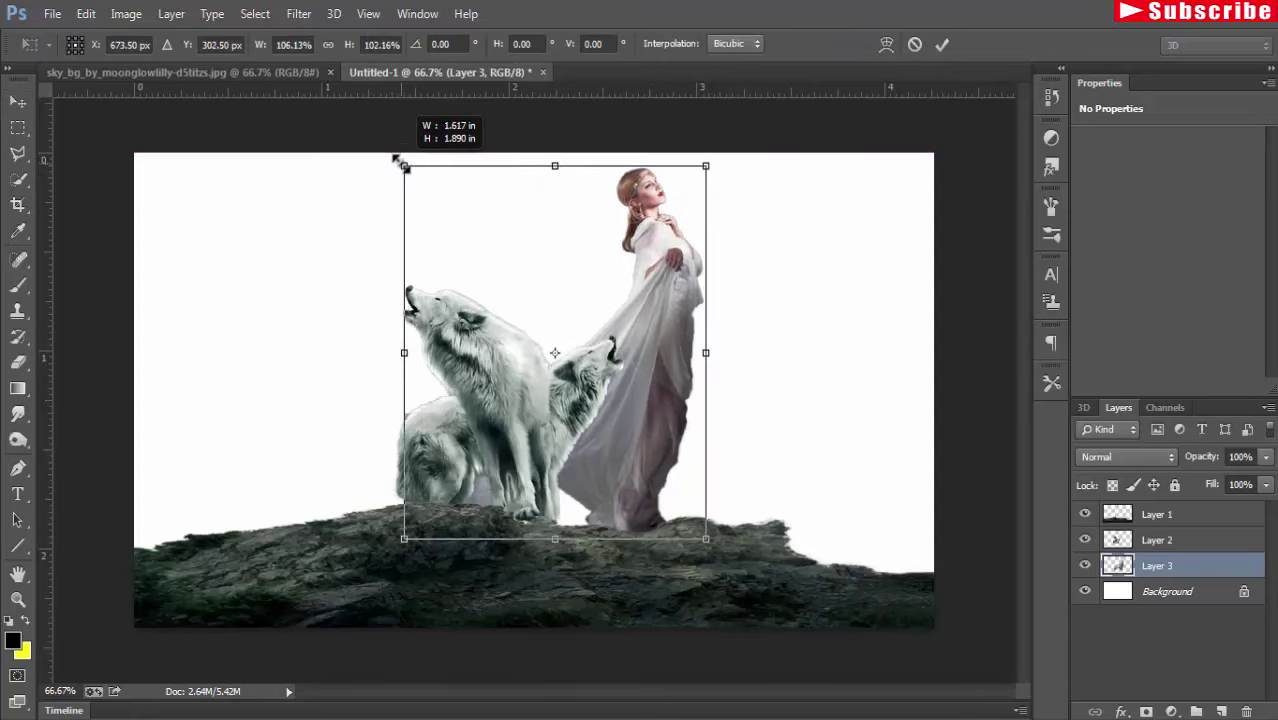
drag(403, 160, 408, 164)
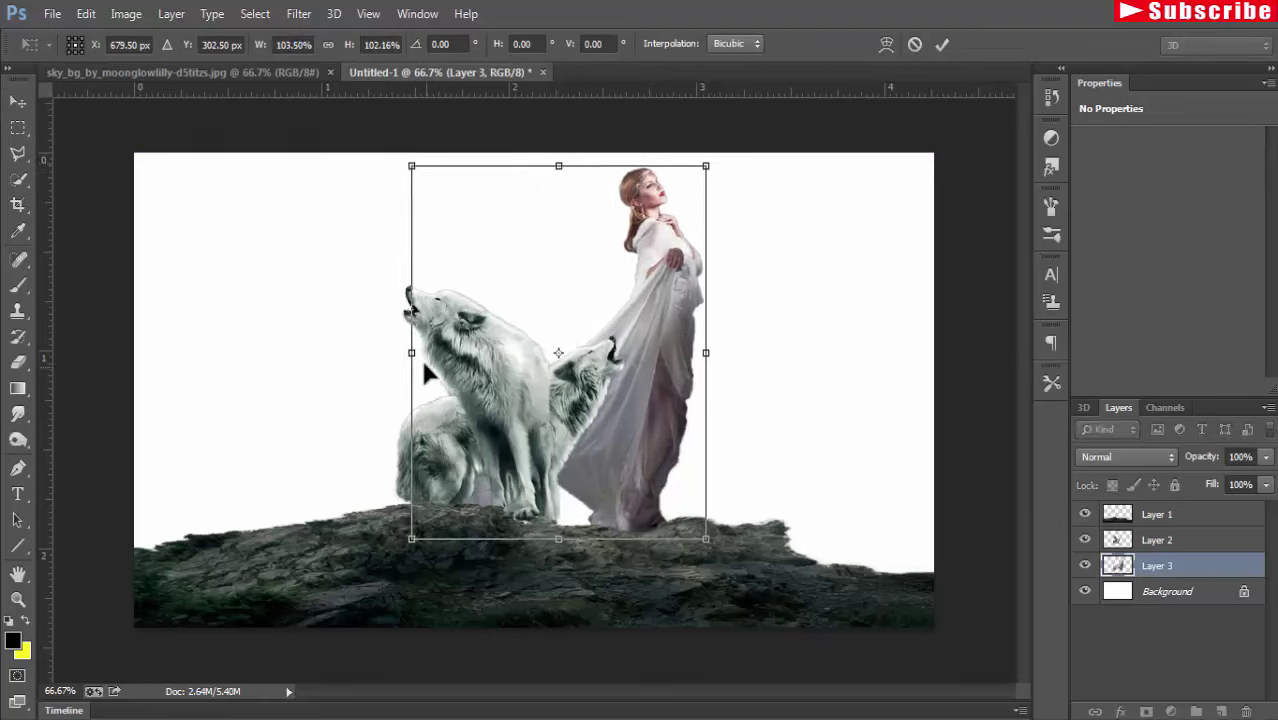
drag(411, 352, 408, 352)
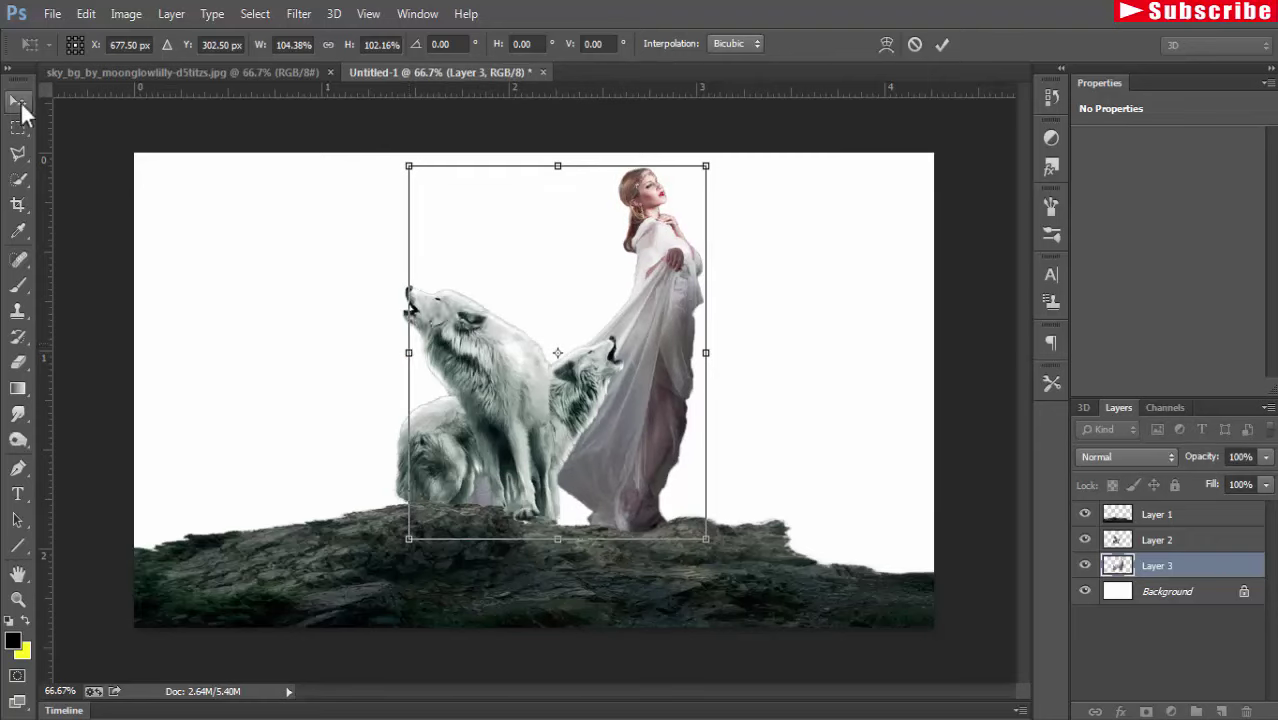
click(18, 101)
click(535, 293)
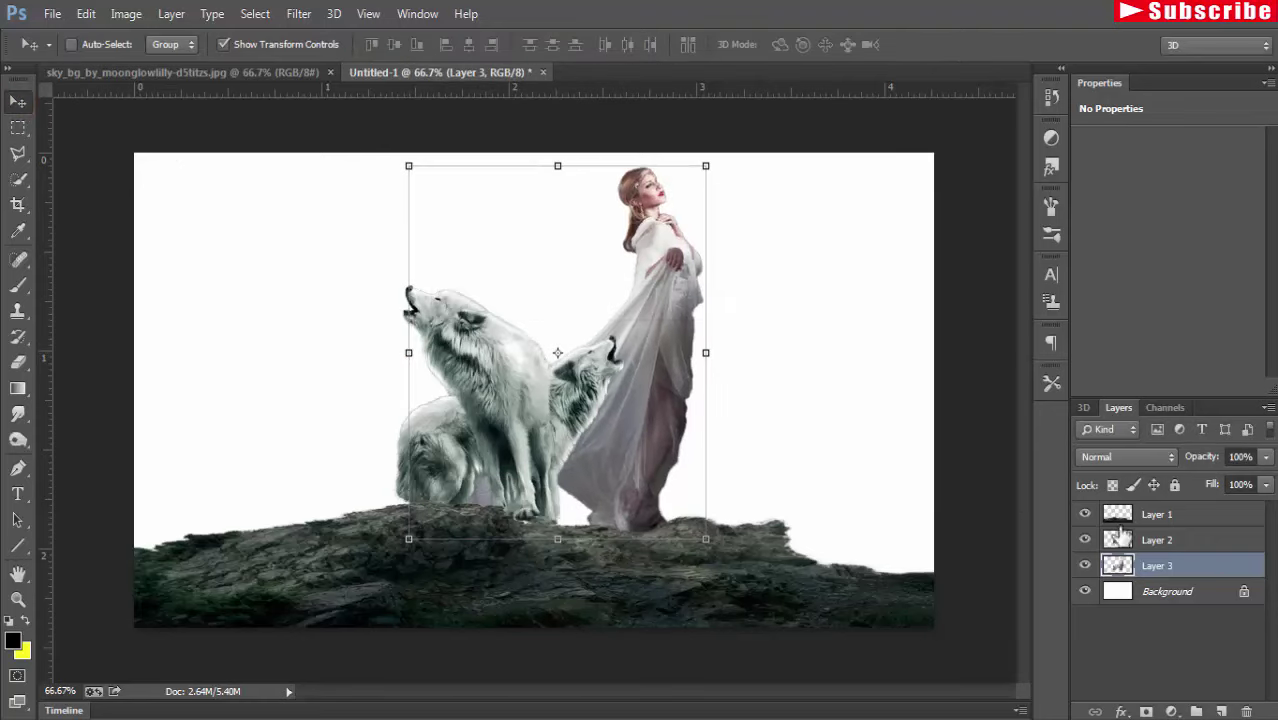
Shrink the wolves to about 87%, move them left along the ledge, and float the teal sky photo.
click(1157, 540)
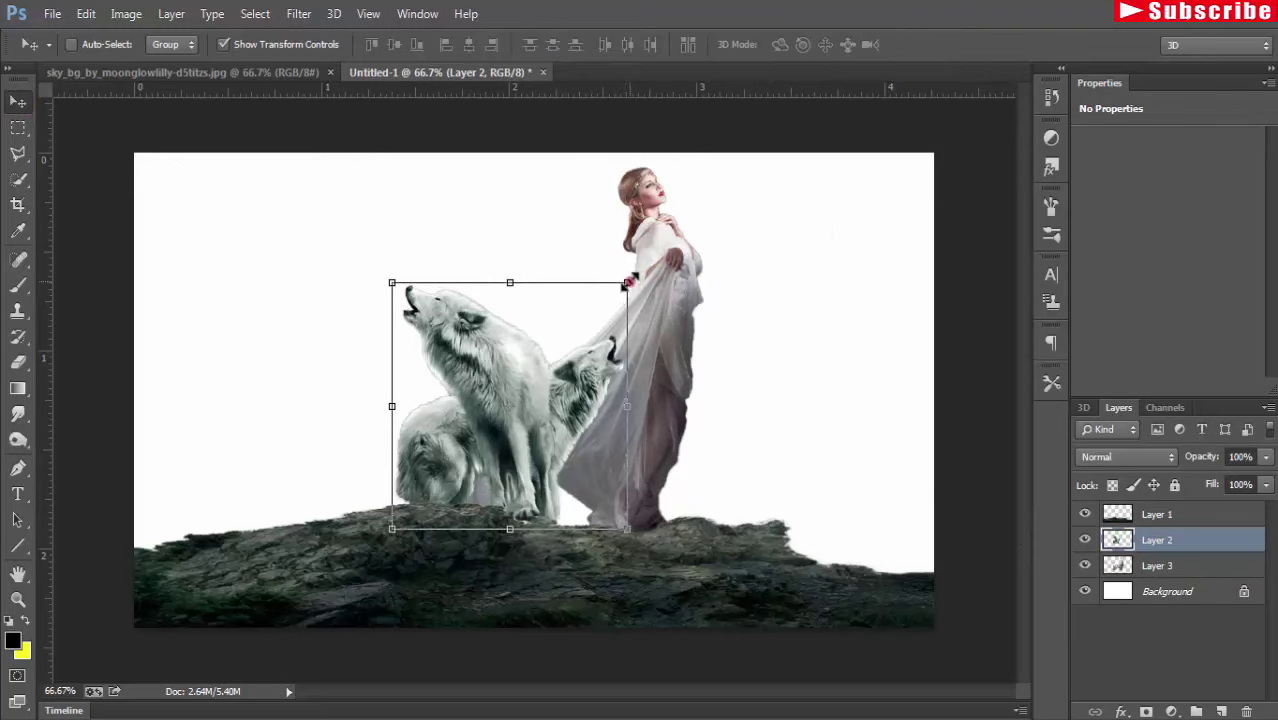
drag(624, 285, 598, 308)
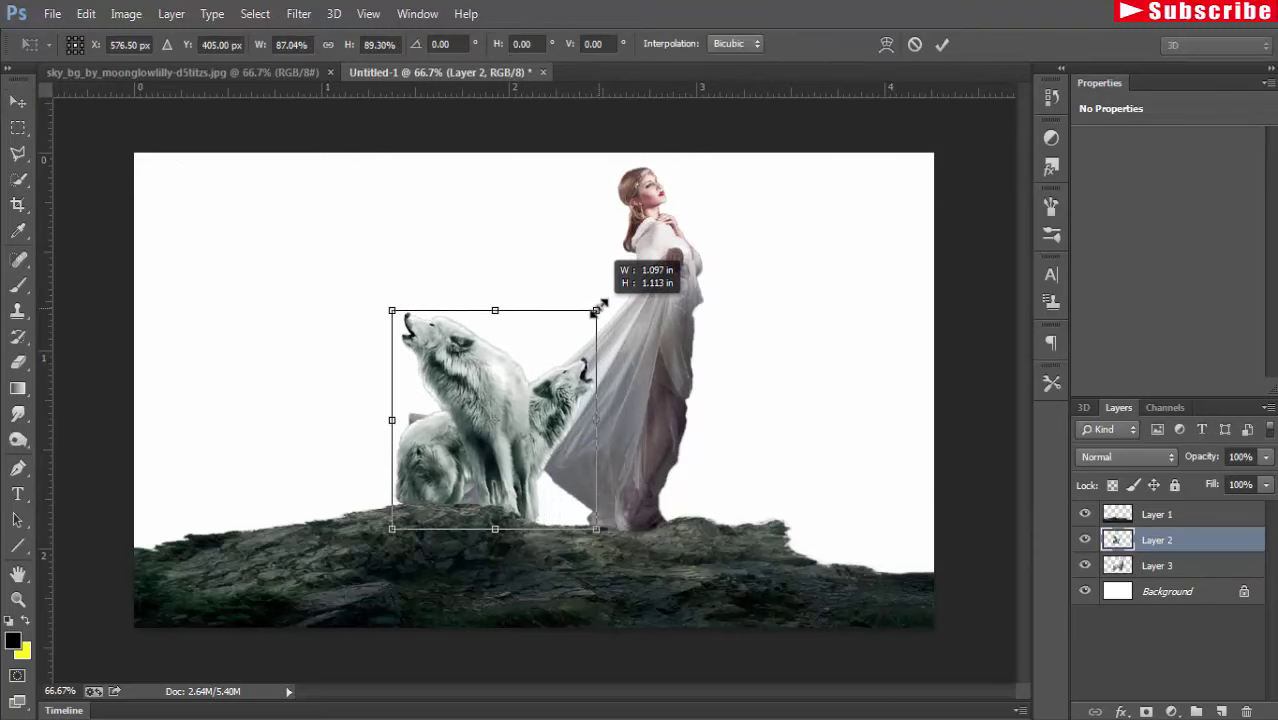
drag(499, 446, 478, 443)
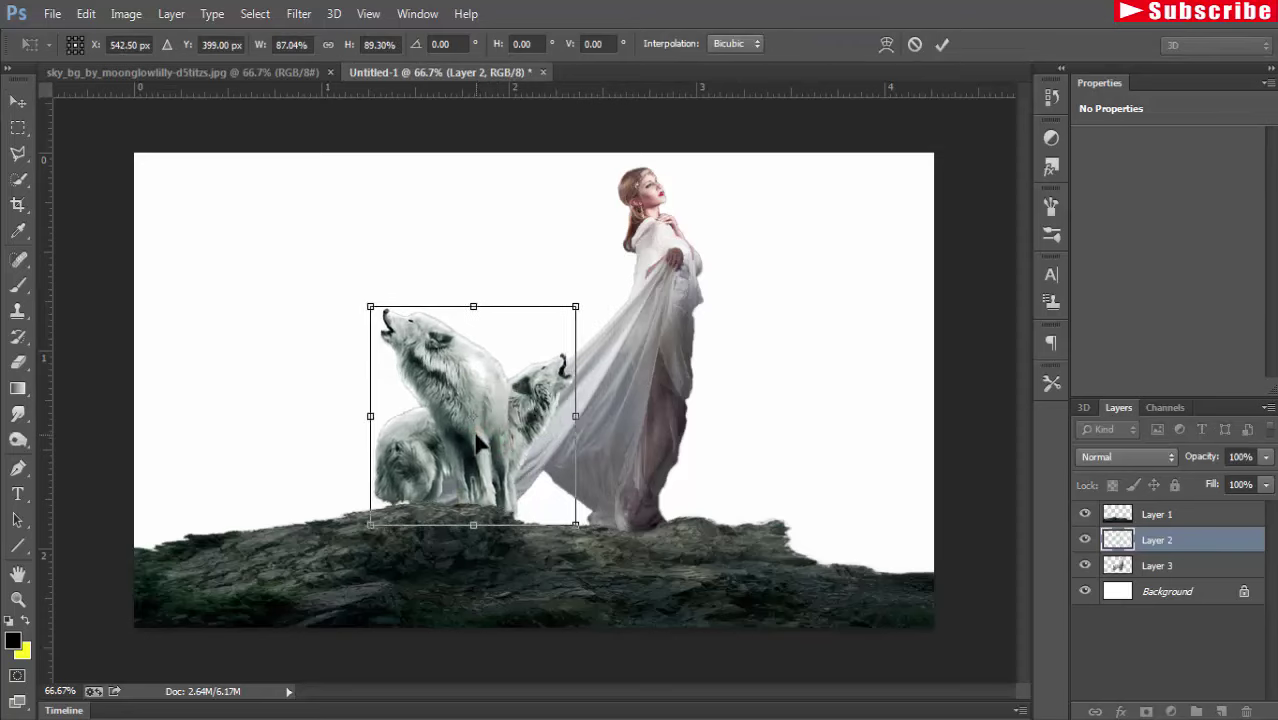
click(24, 106)
click(535, 299)
key(alt+bracketright)
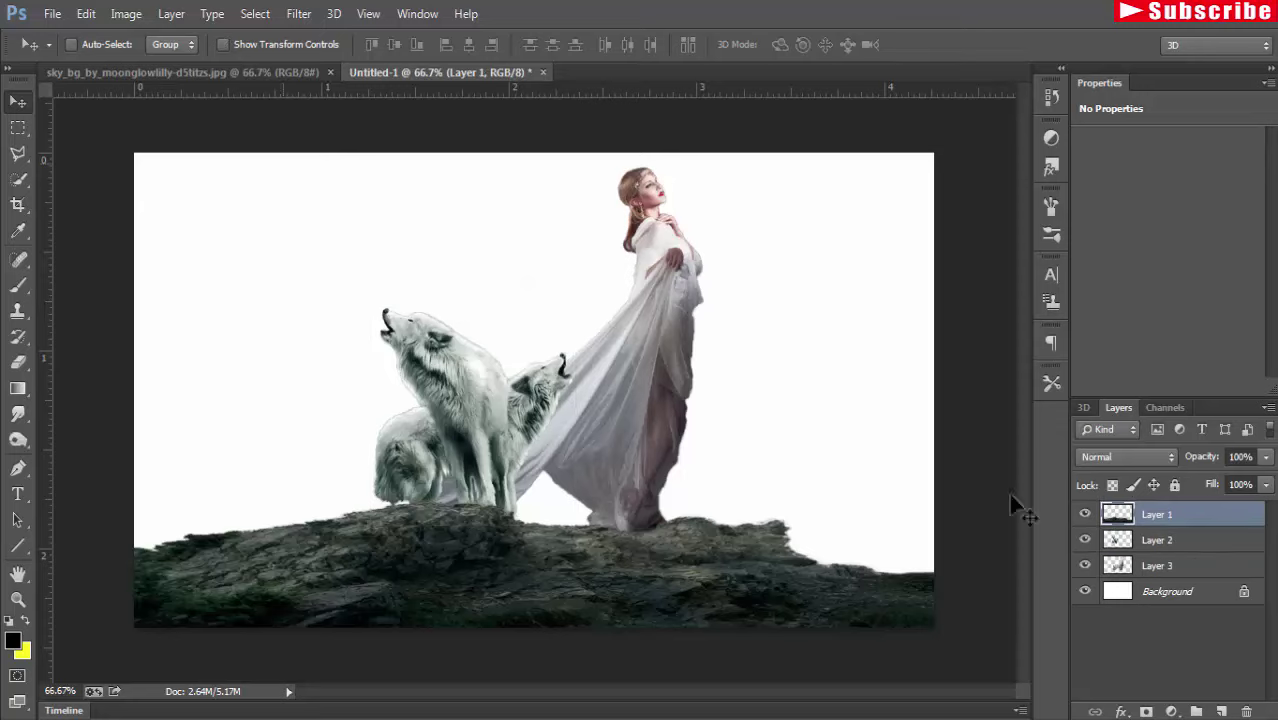
mouse_move(220, 76)
mouse_down()
mouse_move(221, 109)
mouse_move(866, 143)
mouse_up()
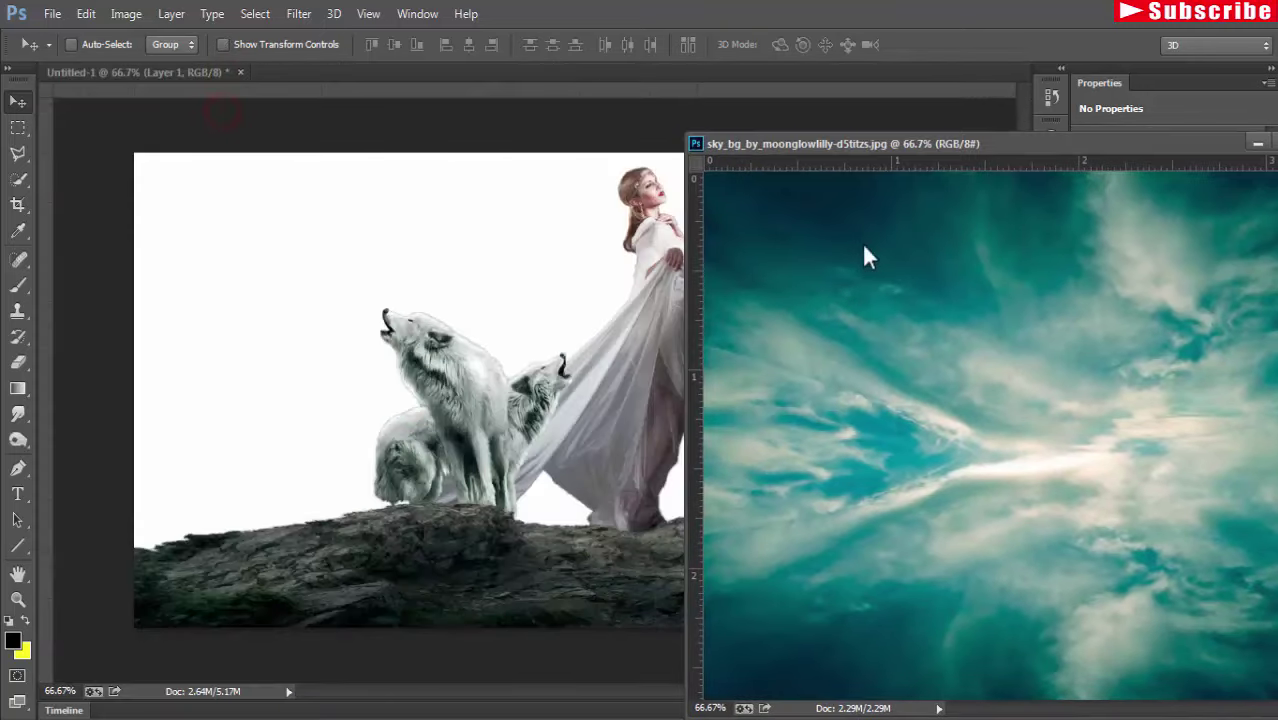
Bring the teal sky image into the composite and put away its separate photo window.
drag(1042, 350, 434, 265)
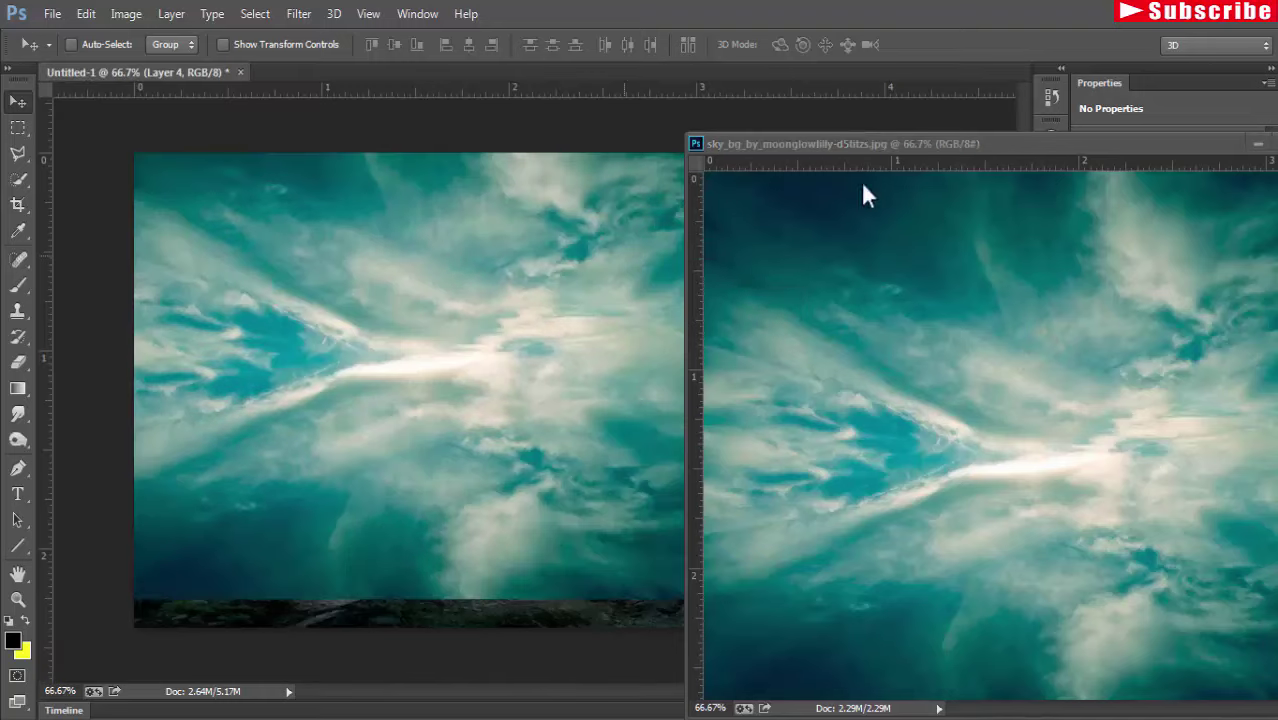
drag(1009, 148, 860, 158)
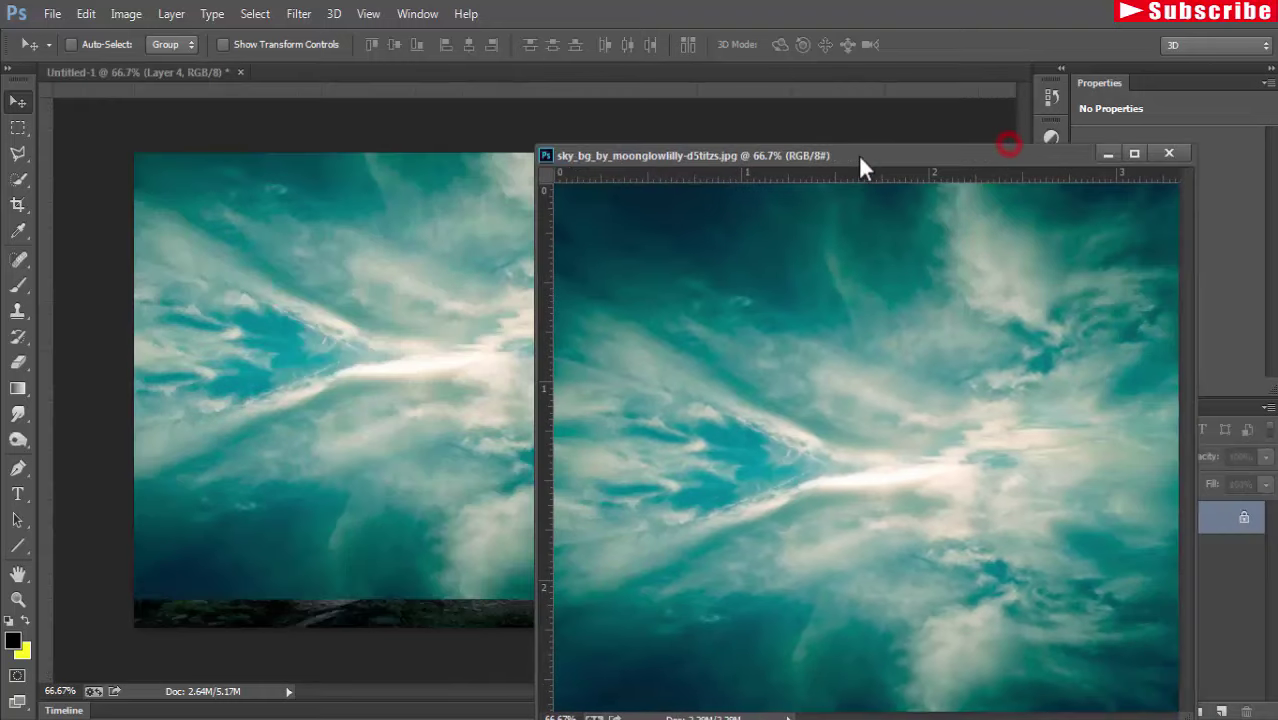
click(1107, 154)
drag(570, 294, 587, 285)
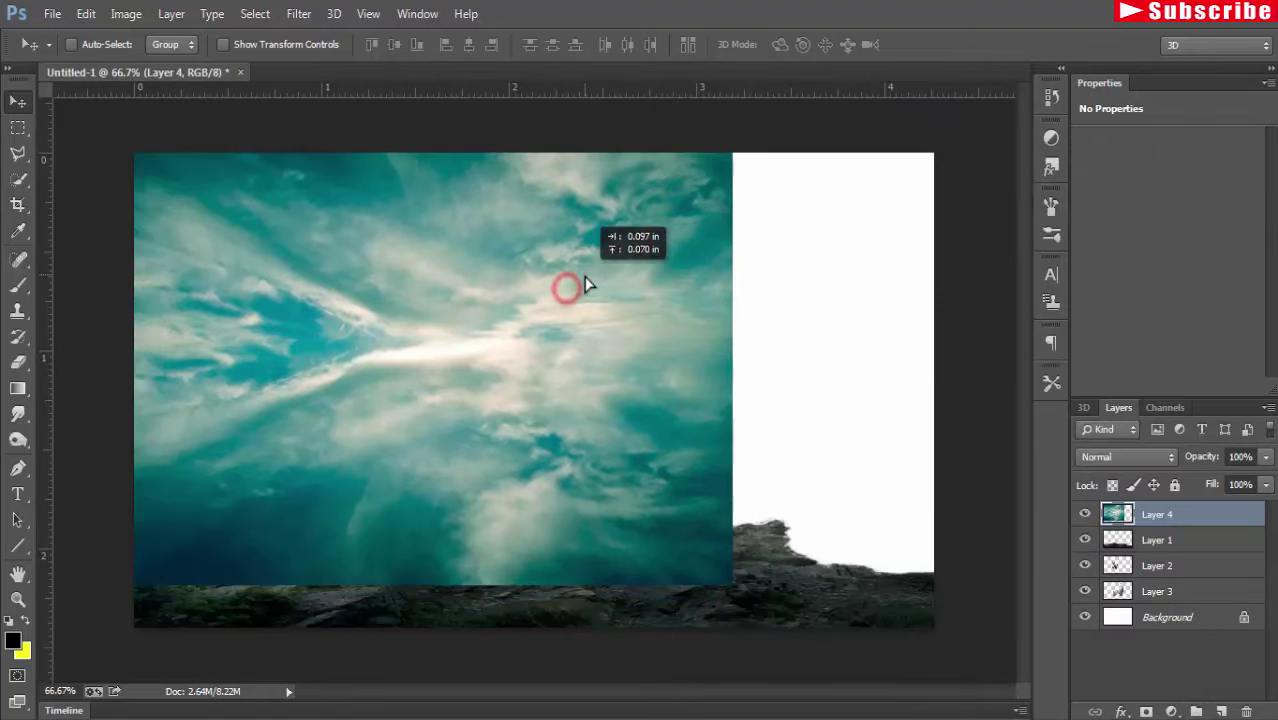
Scale the sky to fill the canvas down to the rock horizon, then place Layer 4 behind the wolves and woman.
click(223, 44)
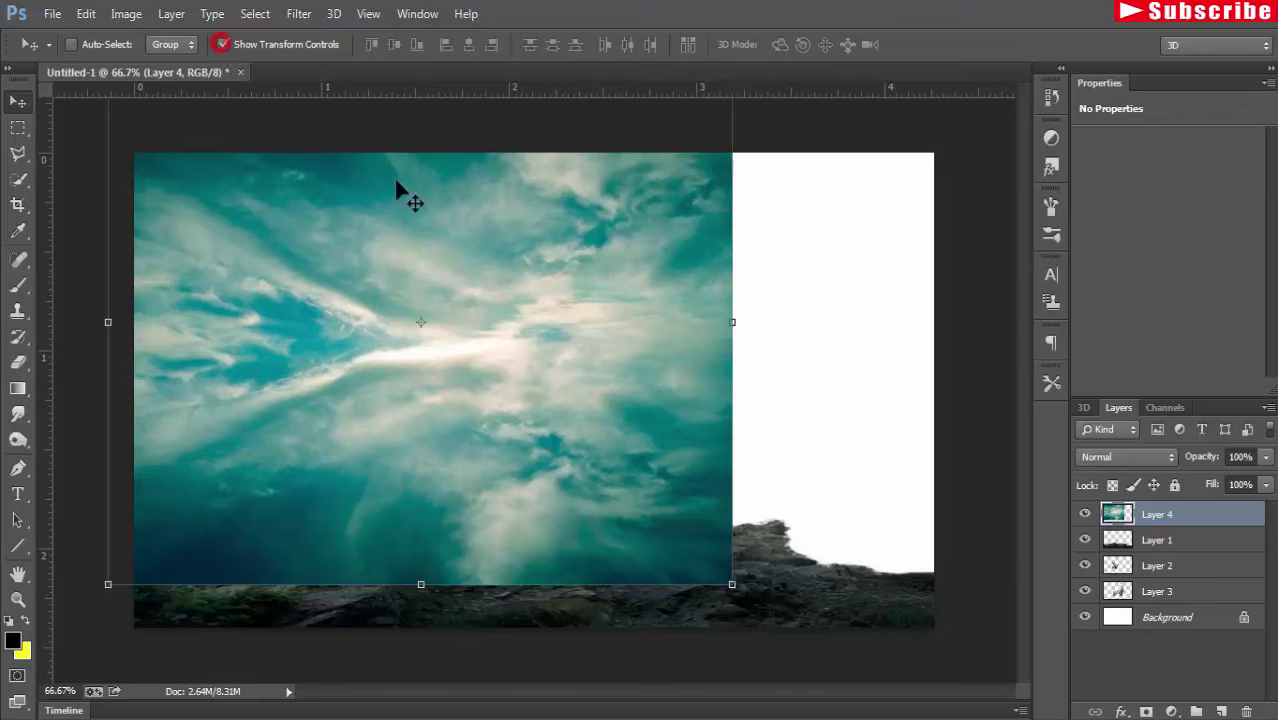
drag(740, 322, 934, 322)
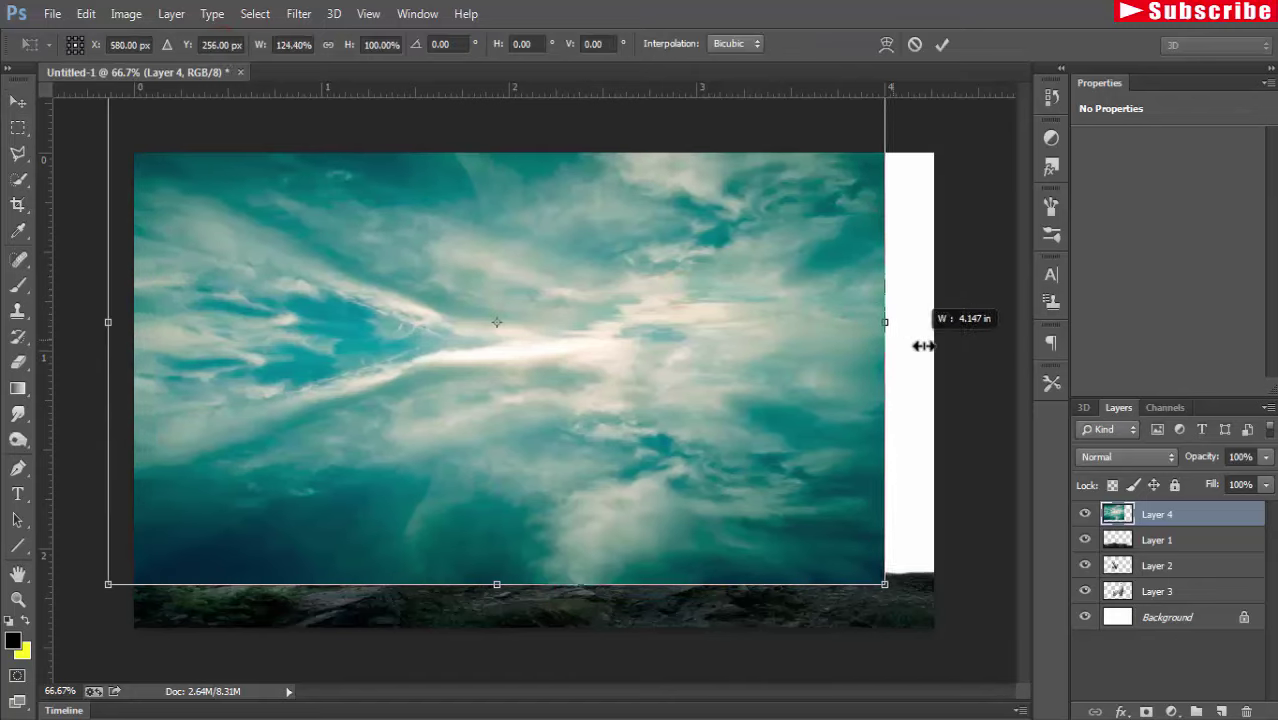
drag(645, 235, 645, 316)
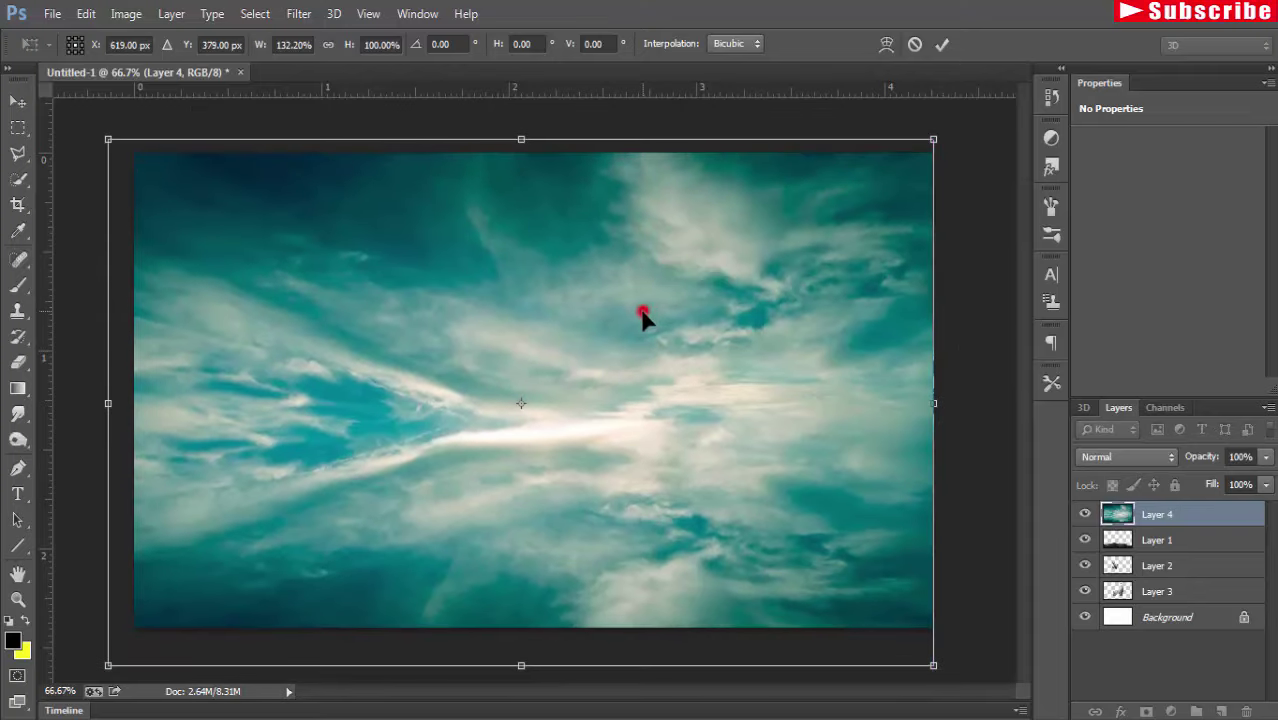
drag(645, 316, 642, 331)
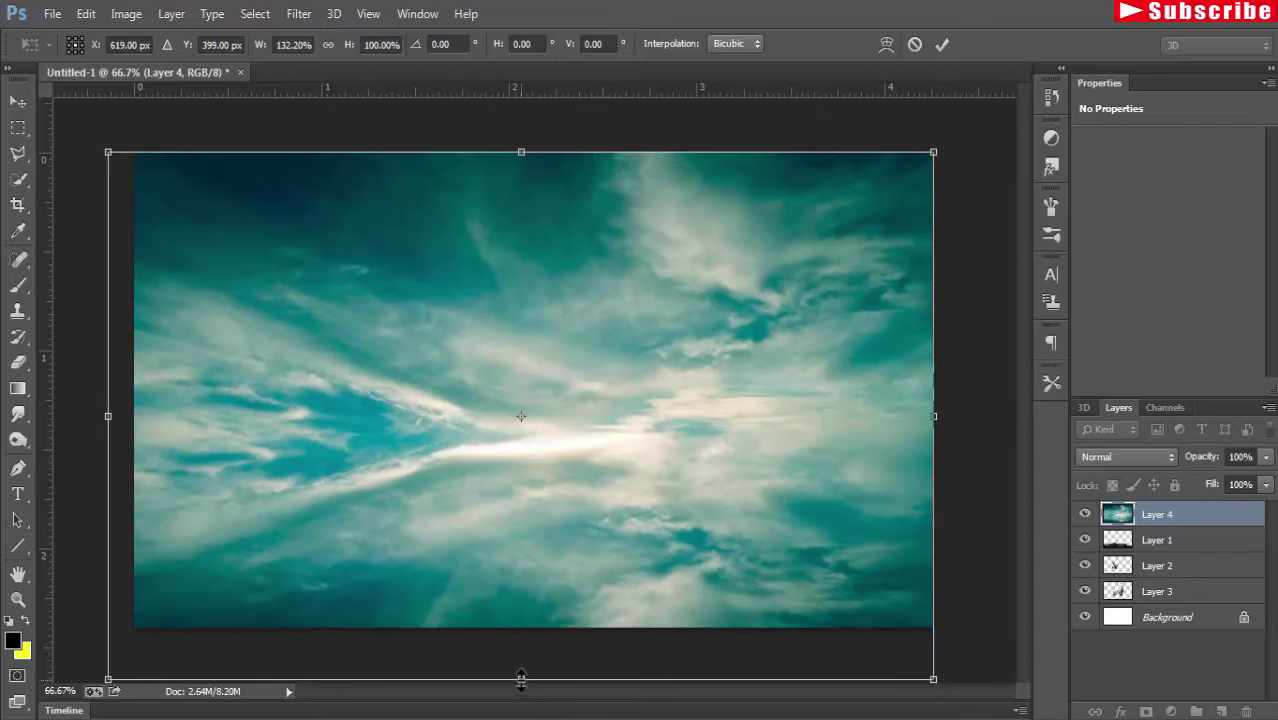
drag(521, 679, 521, 568)
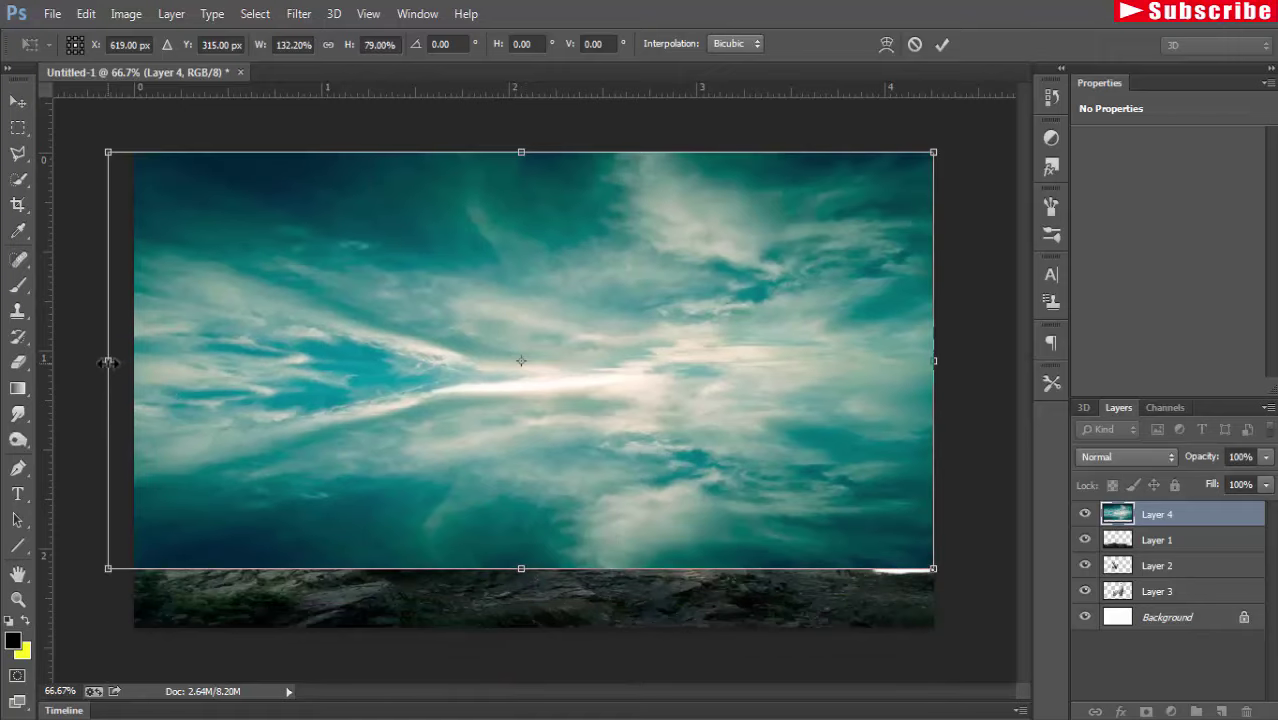
drag(108, 363, 132, 363)
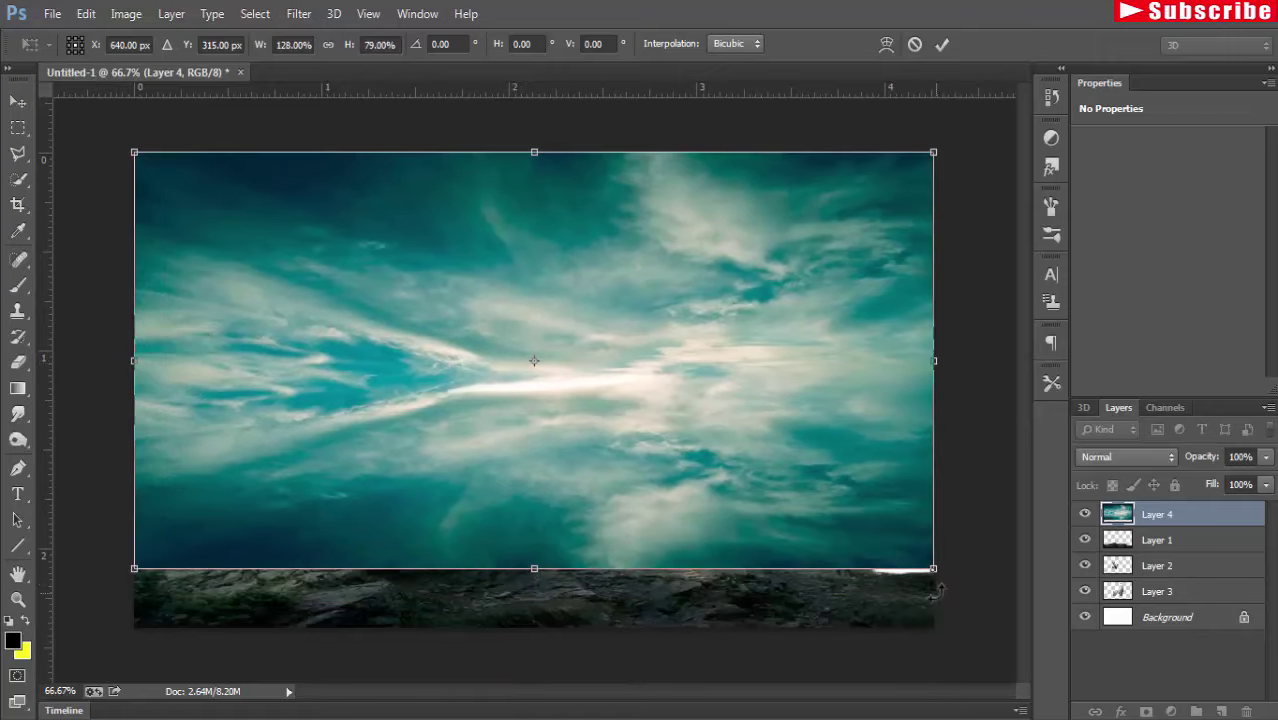
drag(537, 568, 534, 627)
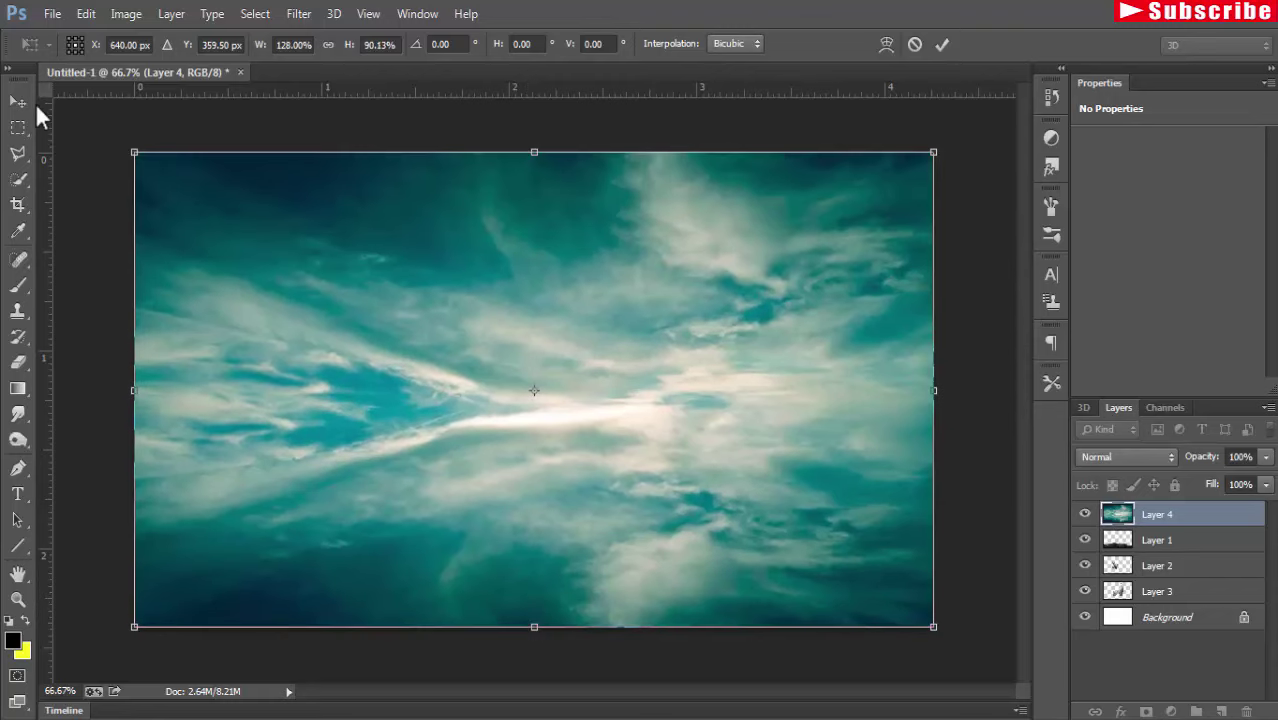
click(18, 101)
click(537, 292)
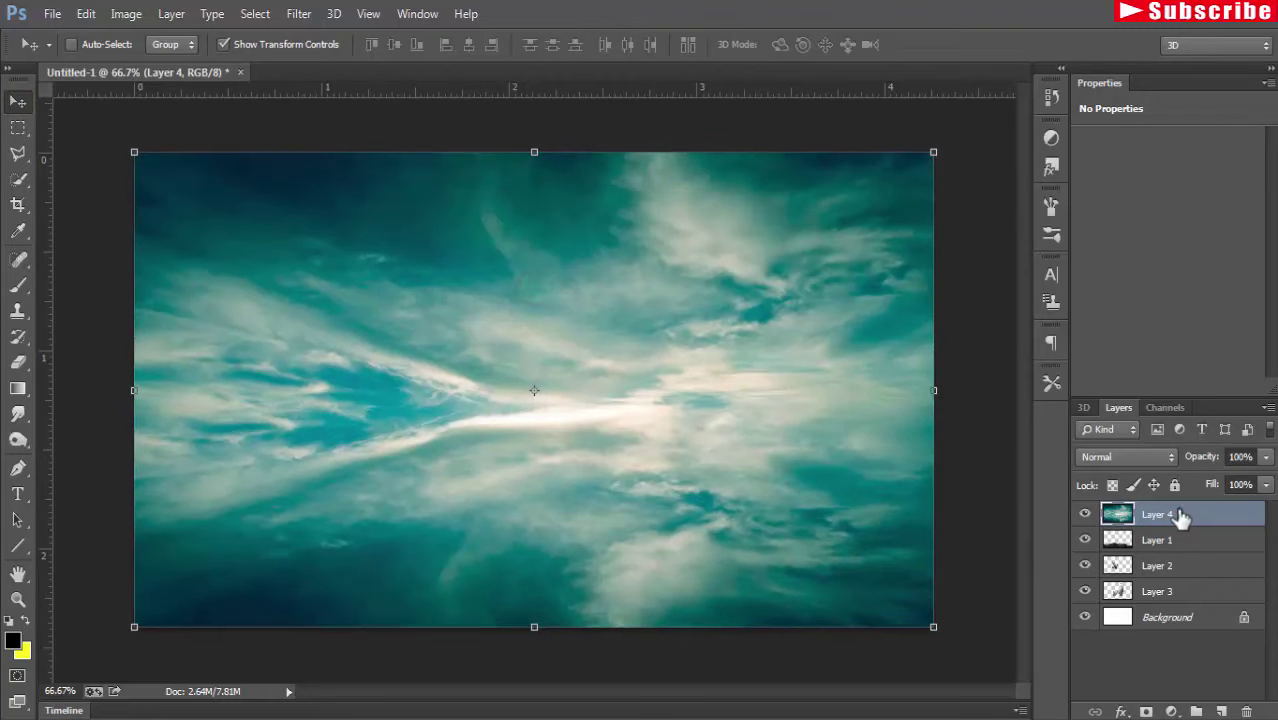
drag(1180, 515, 1180, 594)
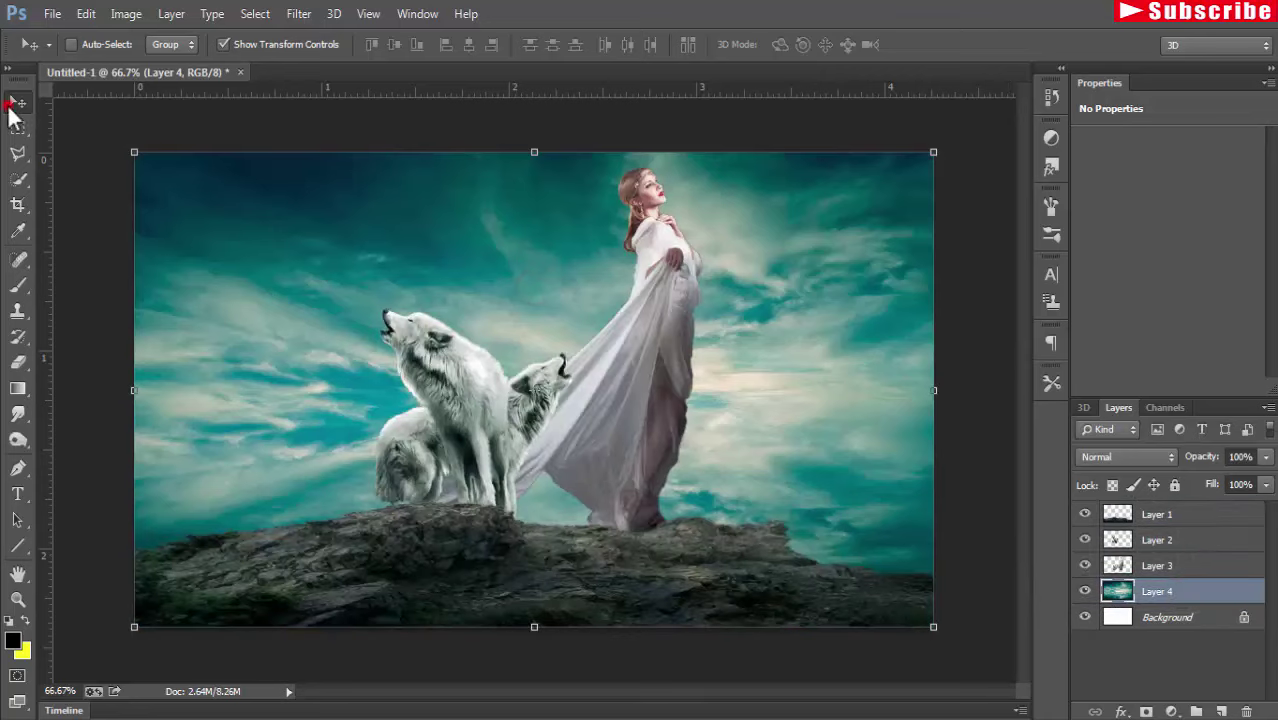
Duplicate the wolves layer as Layer 2 copy and desaturate it.
click(1125, 540)
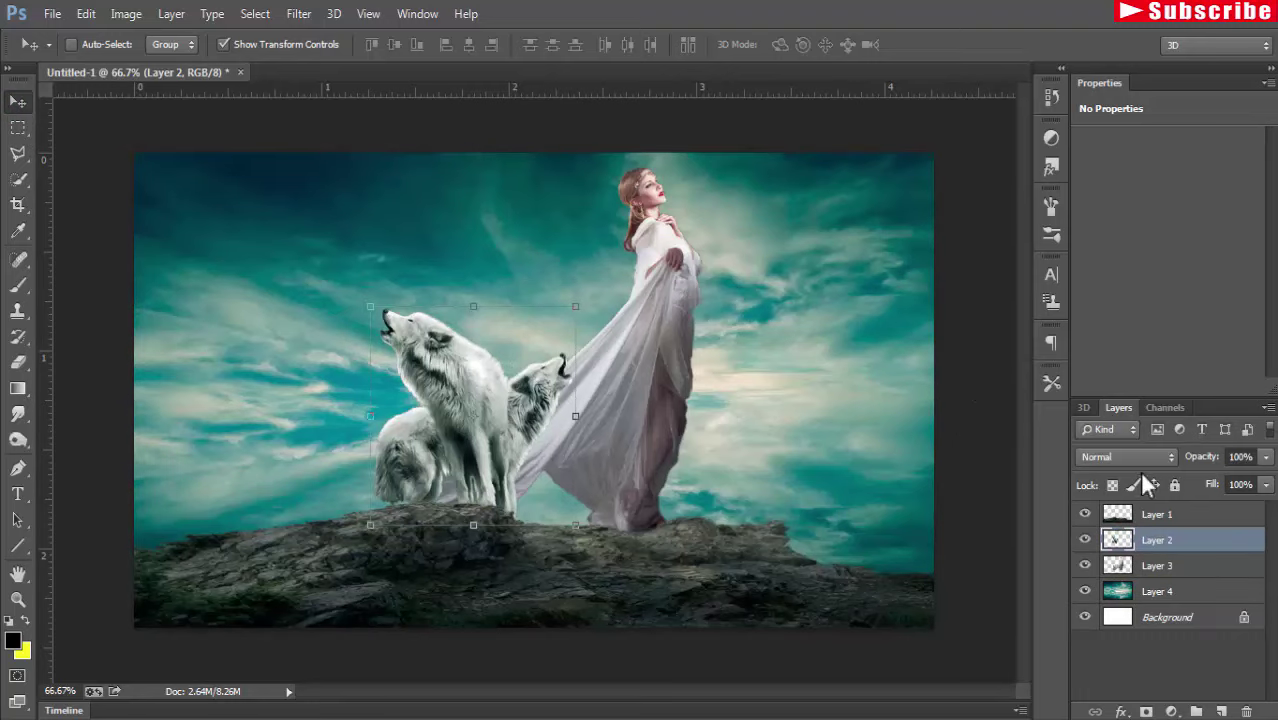
right_click(1155, 544)
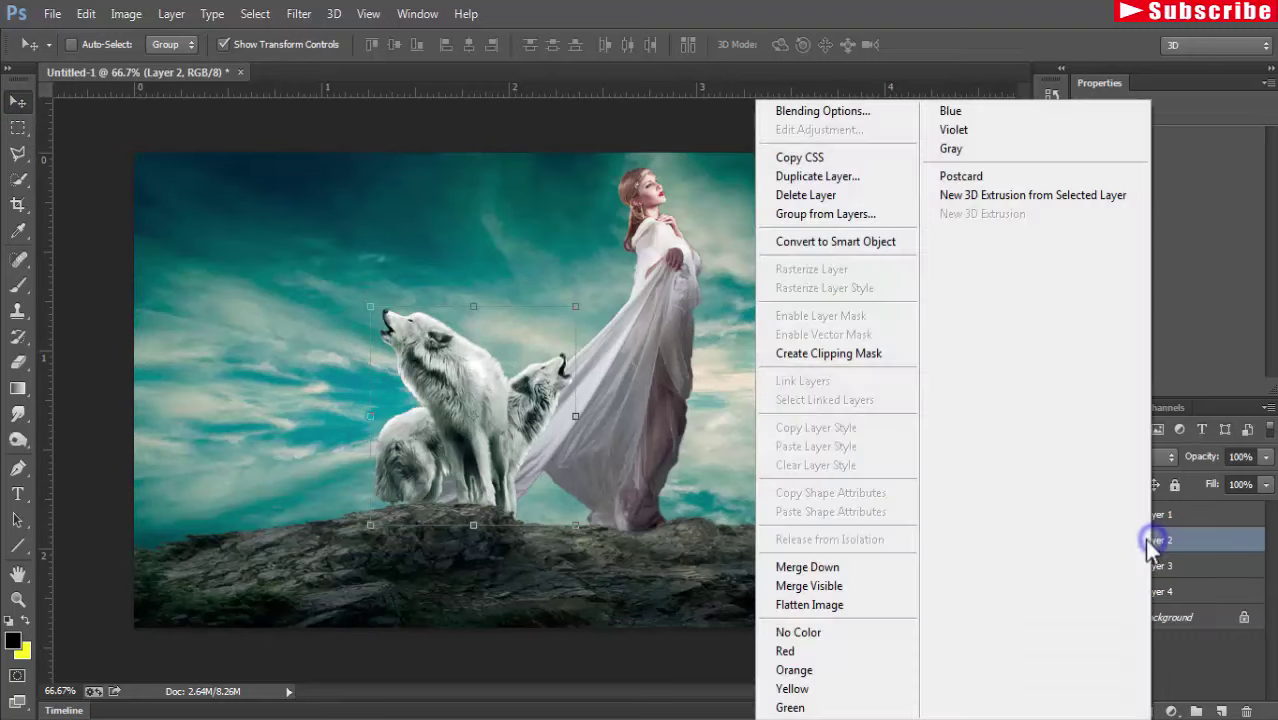
click(803, 172)
click(1216, 149)
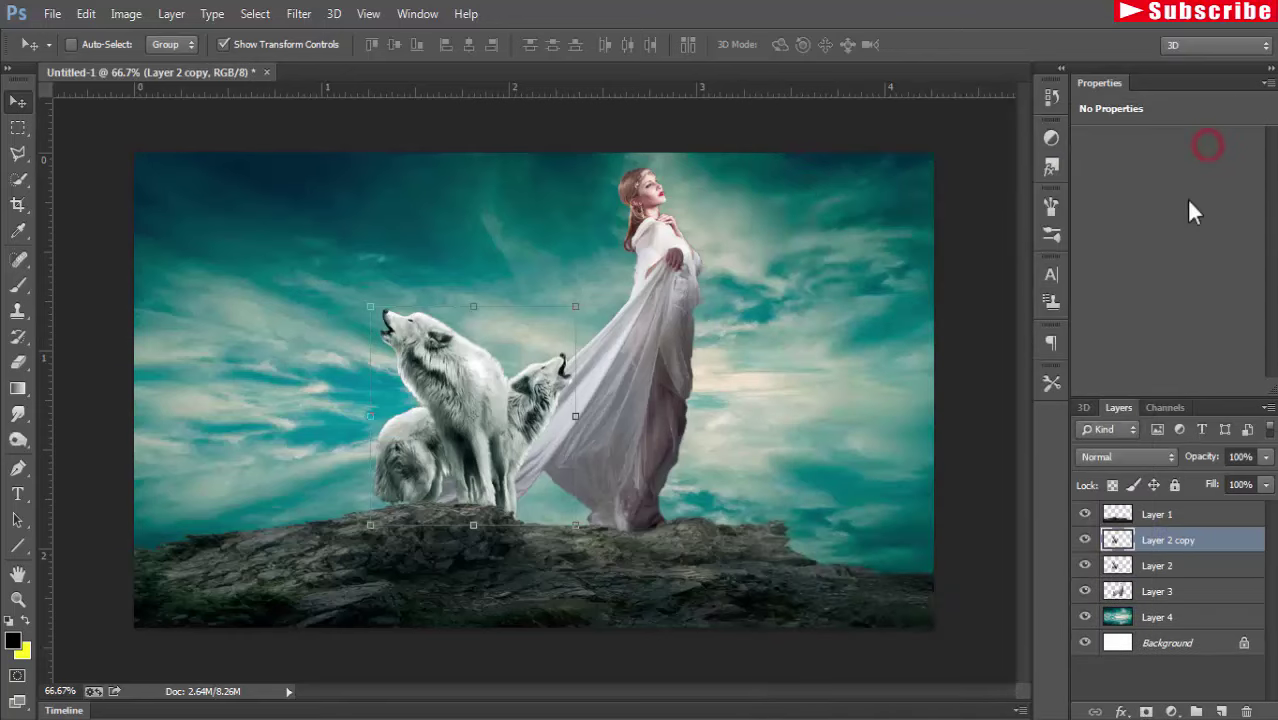
click(122, 20)
mouse_move(154, 64)
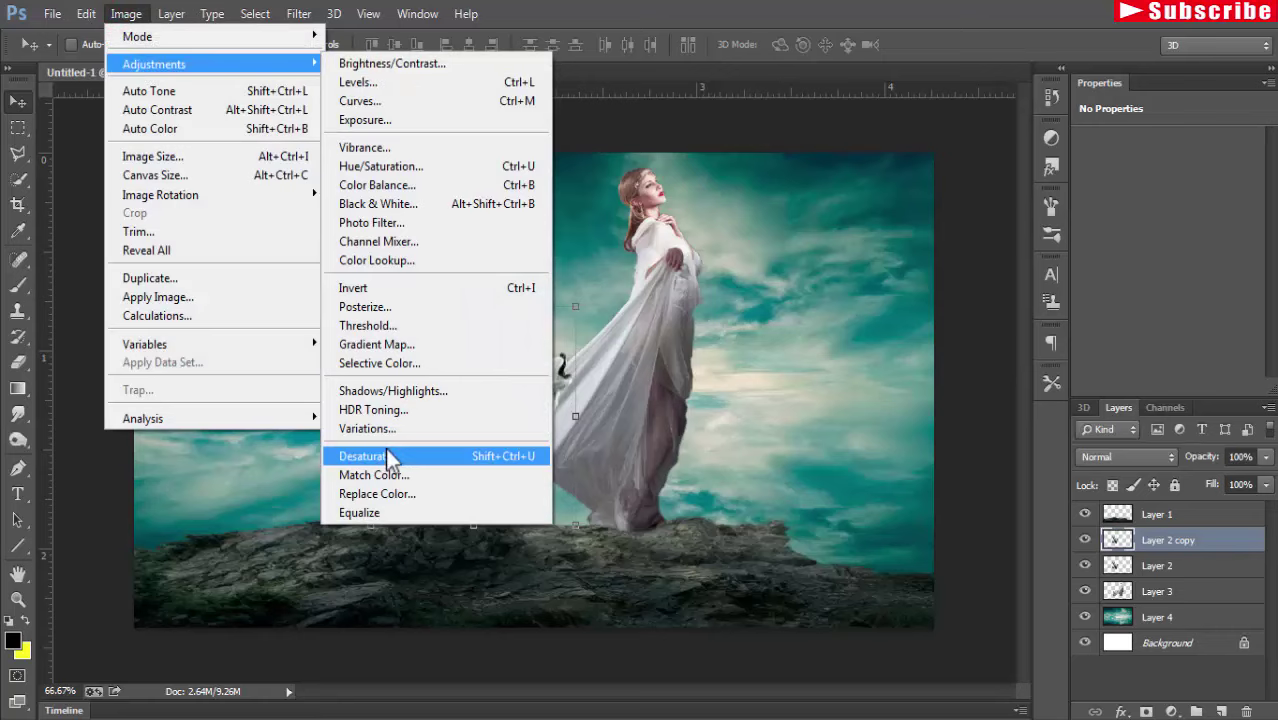
click(386, 456)
Give Layer 2 copy an S-shaped Curves contrast boost and Soft Light blending.
click(126, 14)
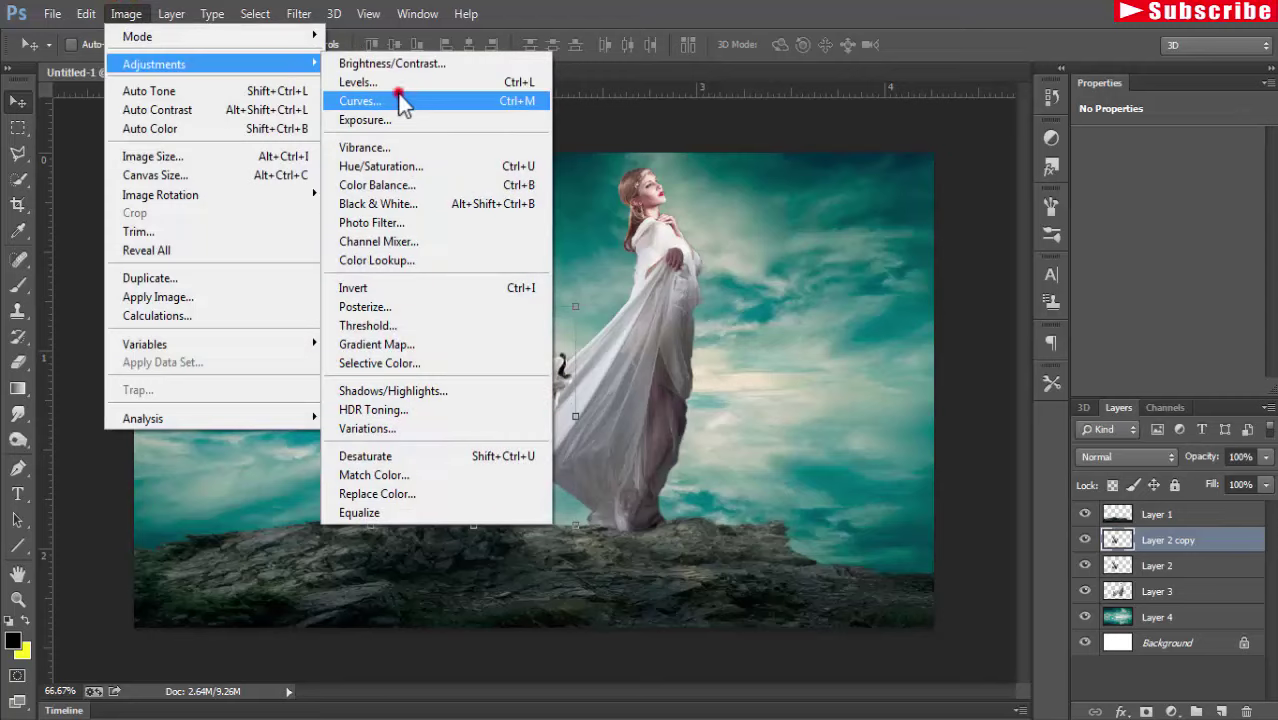
click(403, 101)
drag(445, 97, 908, 118)
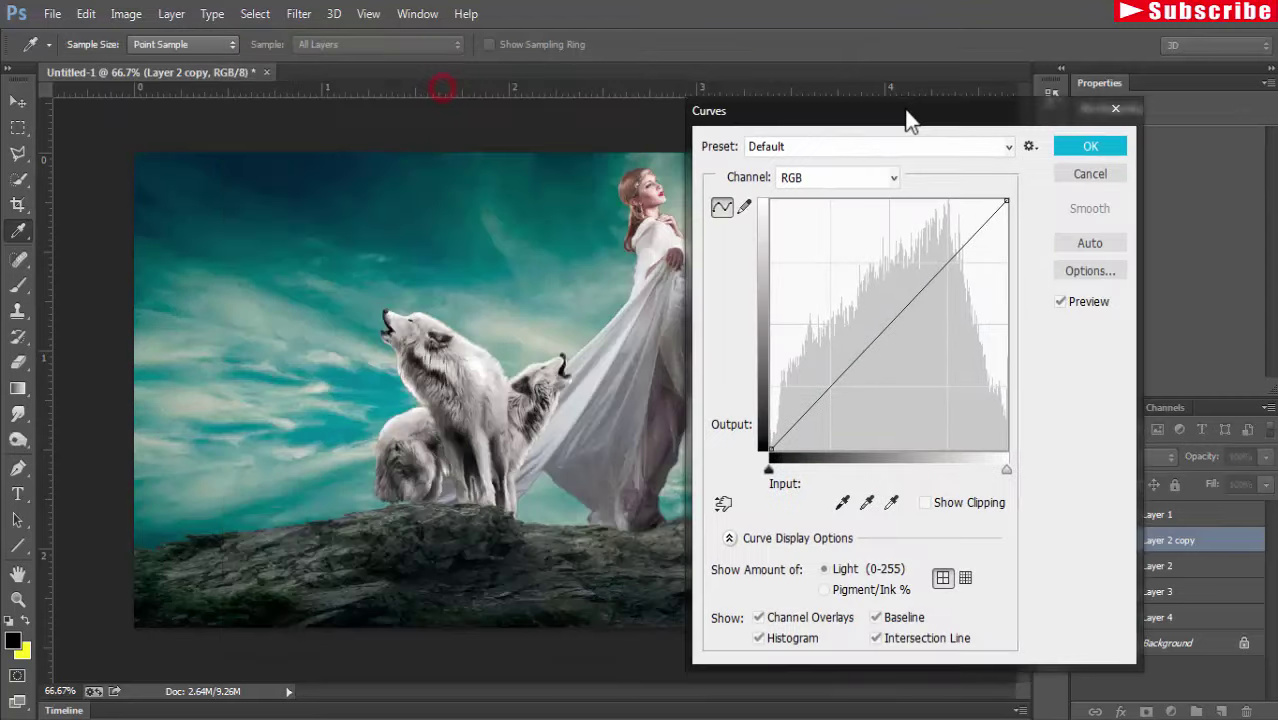
mouse_move(841, 372)
mouse_down()
mouse_move(841, 413)
mouse_move(845, 400)
mouse_up()
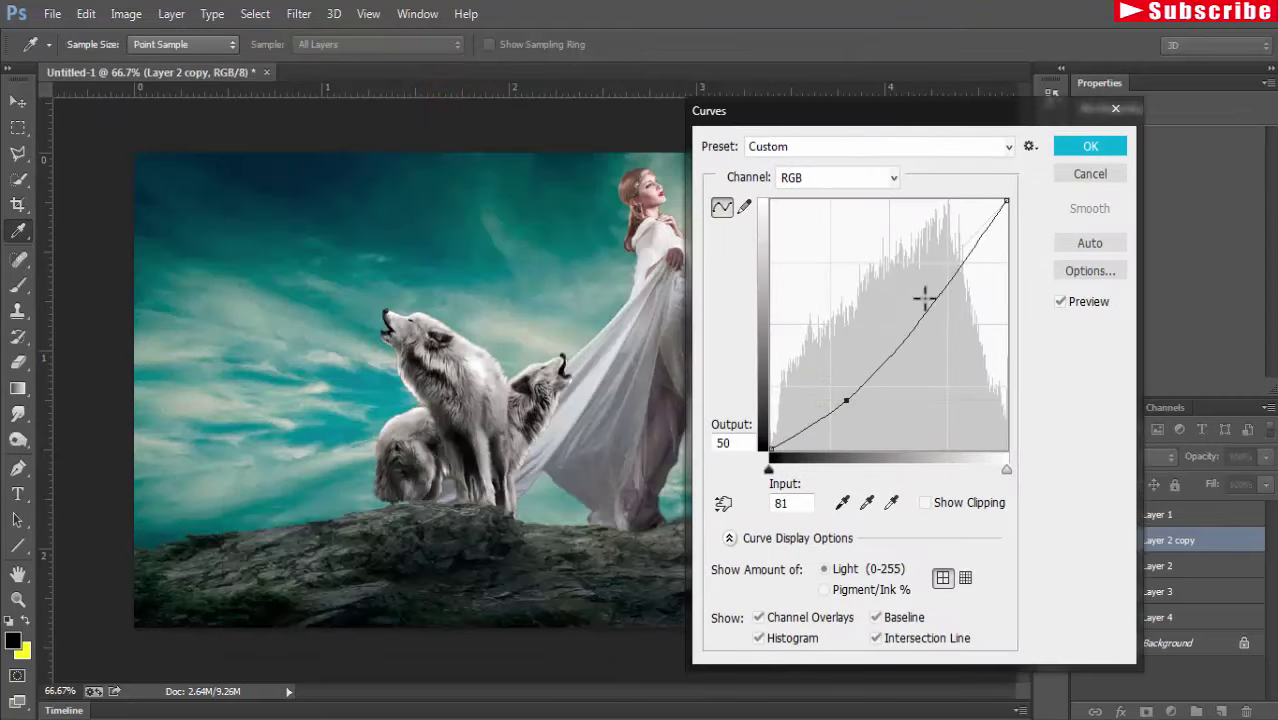
drag(953, 270, 931, 262)
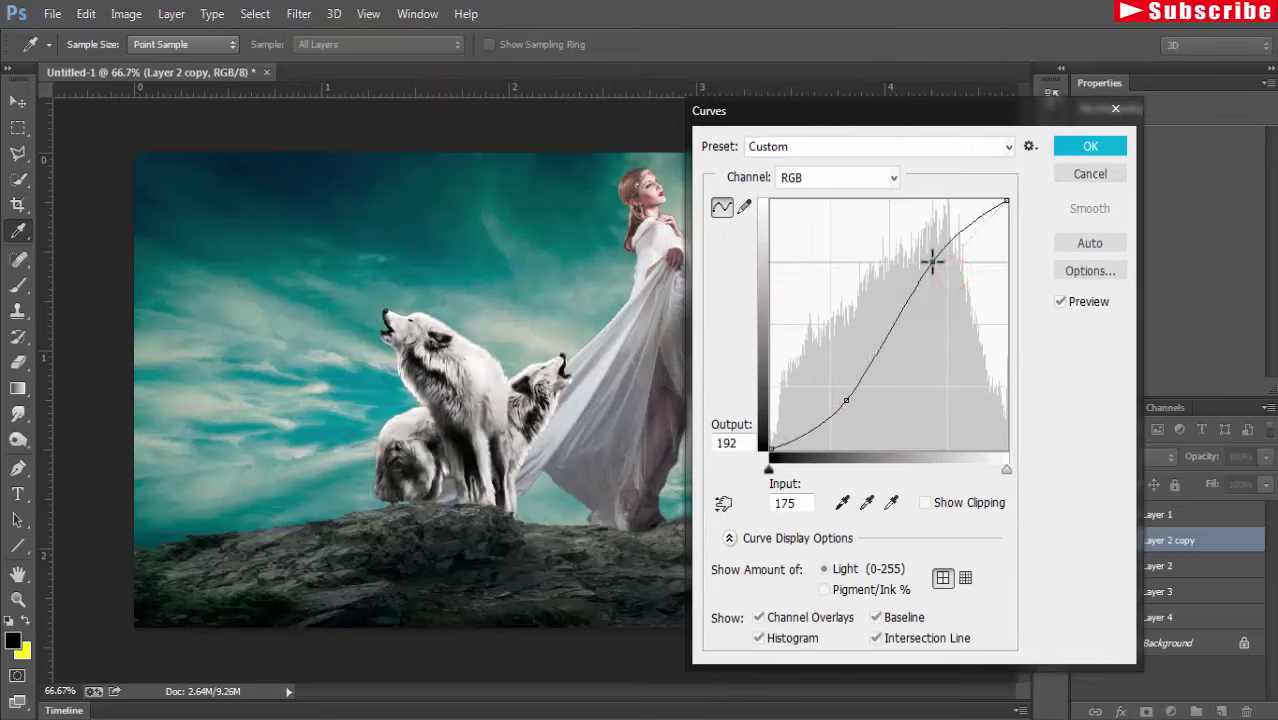
drag(845, 400, 856, 404)
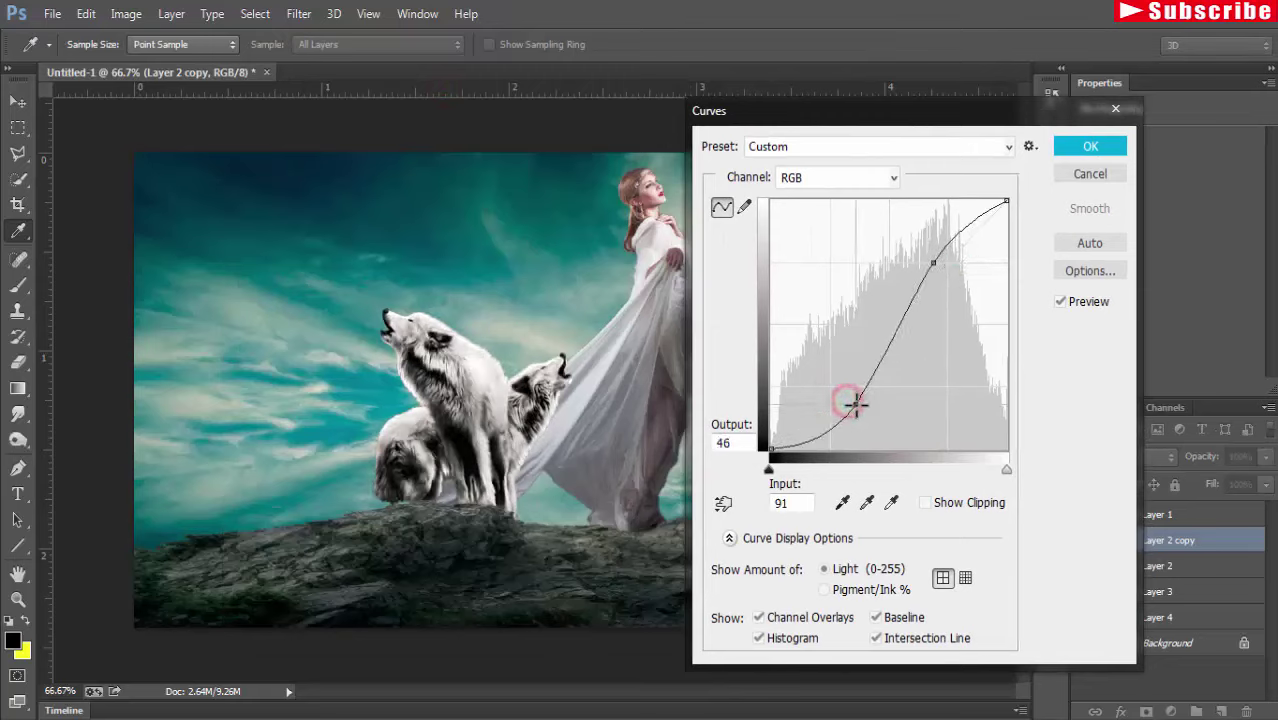
click(1080, 147)
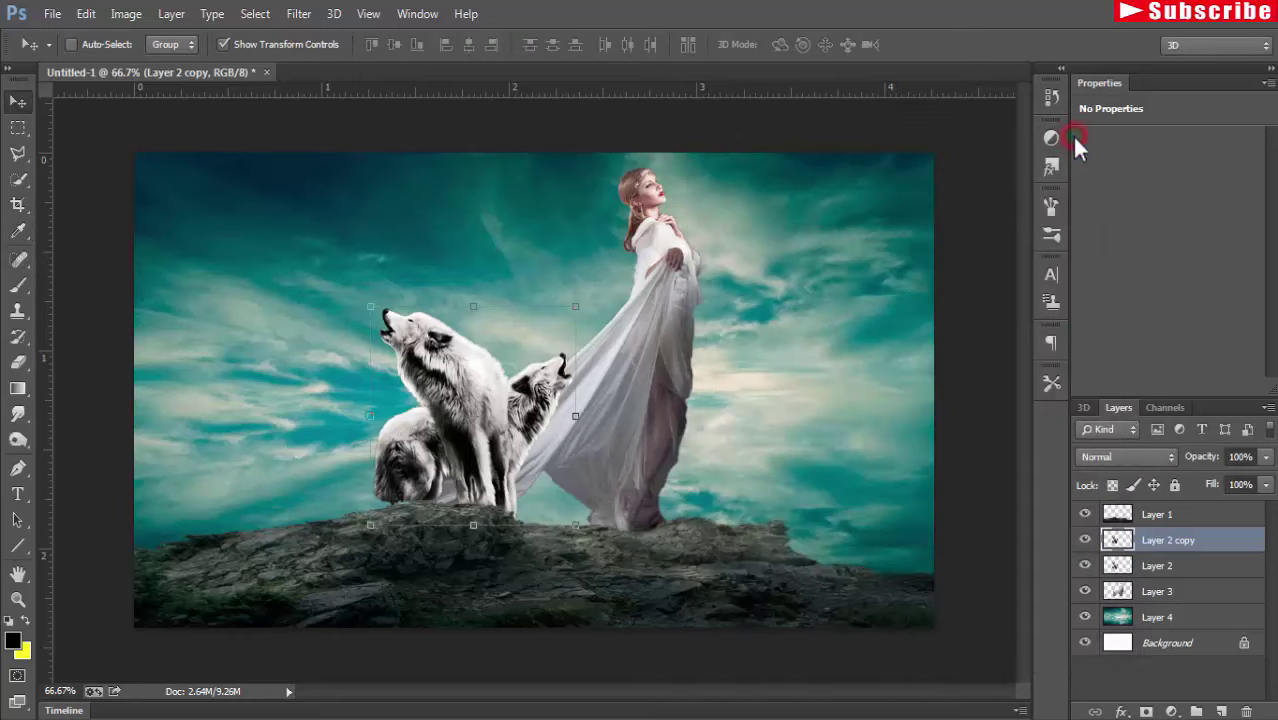
click(1165, 457)
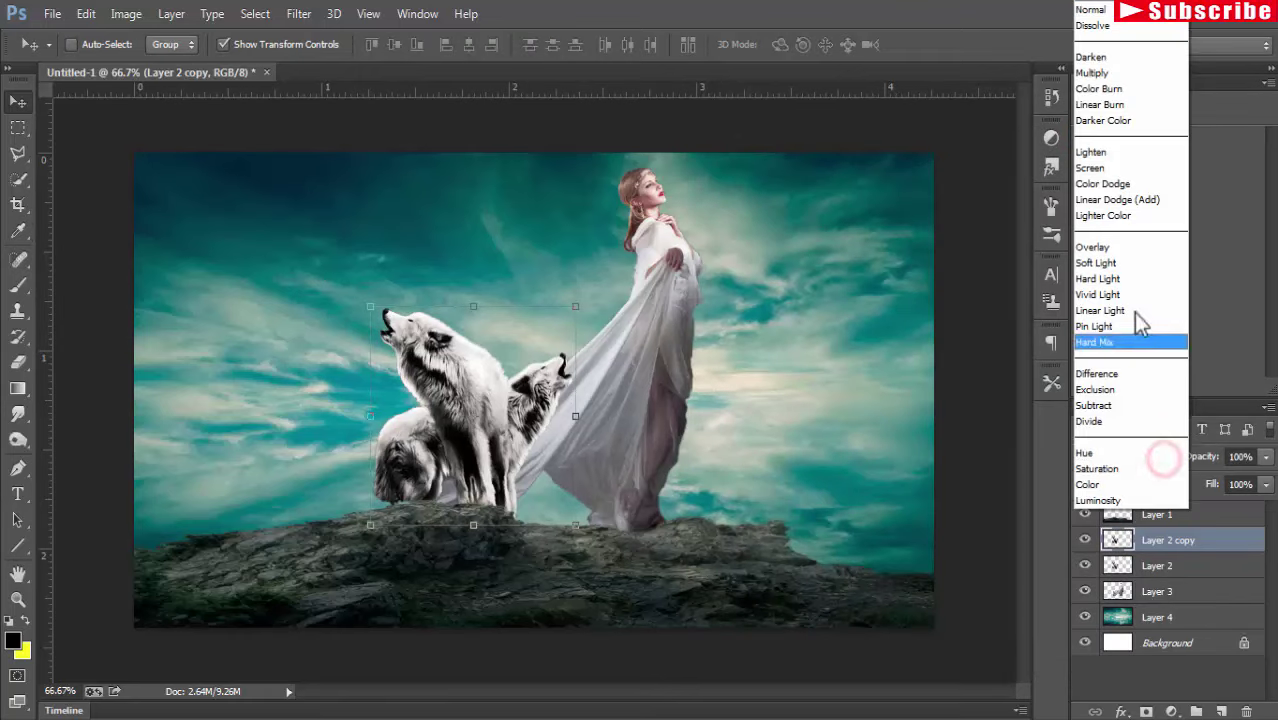
click(1124, 264)
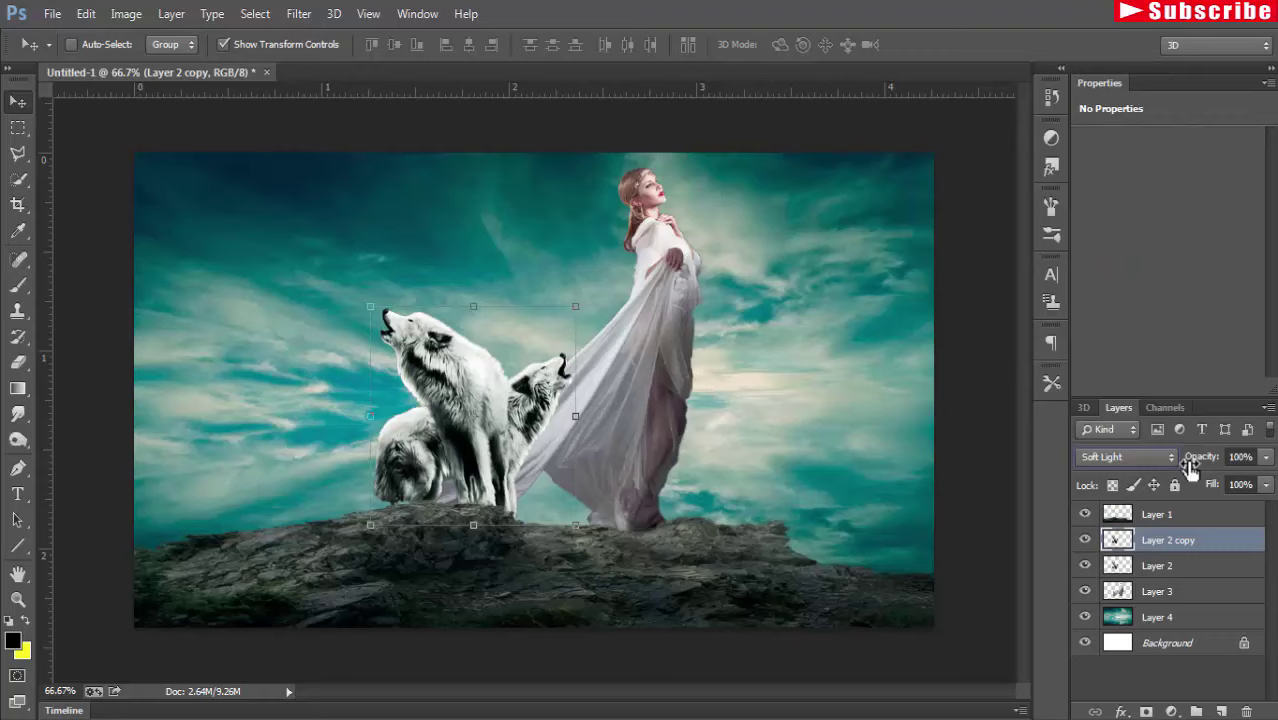
Duplicate the woman's Layer 3 as Layer 3 copy and desaturate it.
click(1155, 592)
right_click(1155, 592)
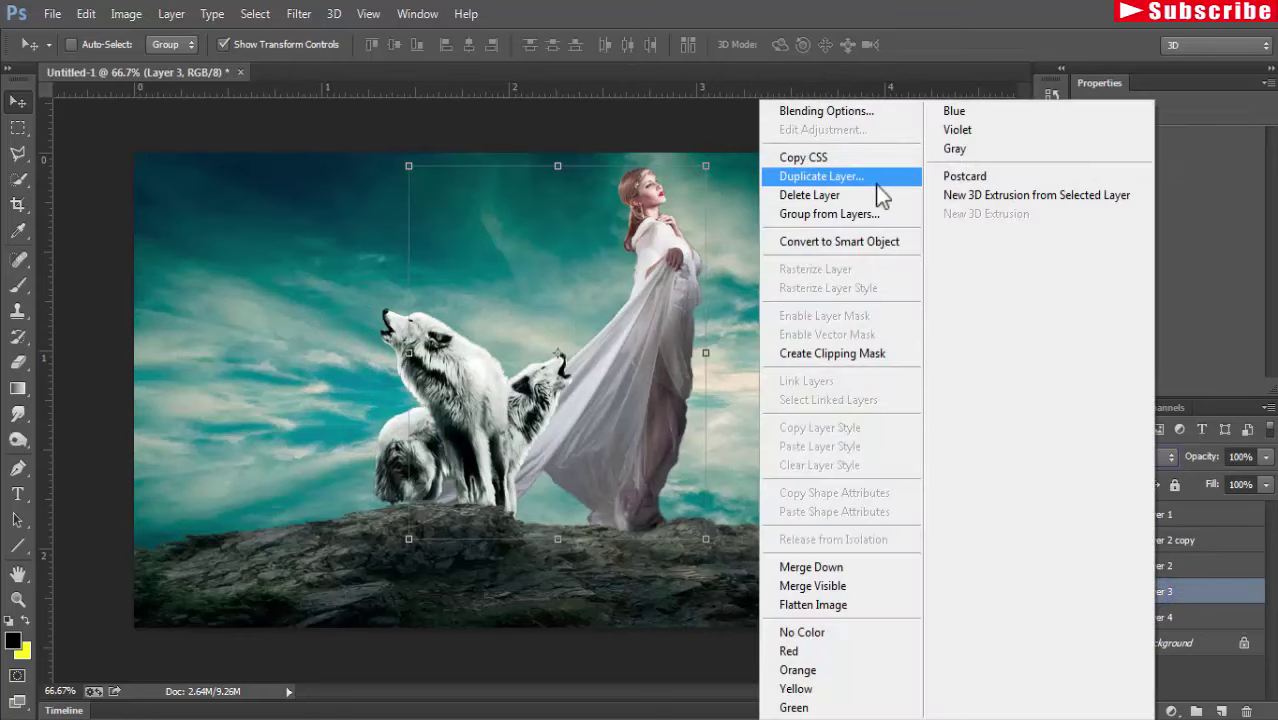
click(875, 184)
click(1208, 150)
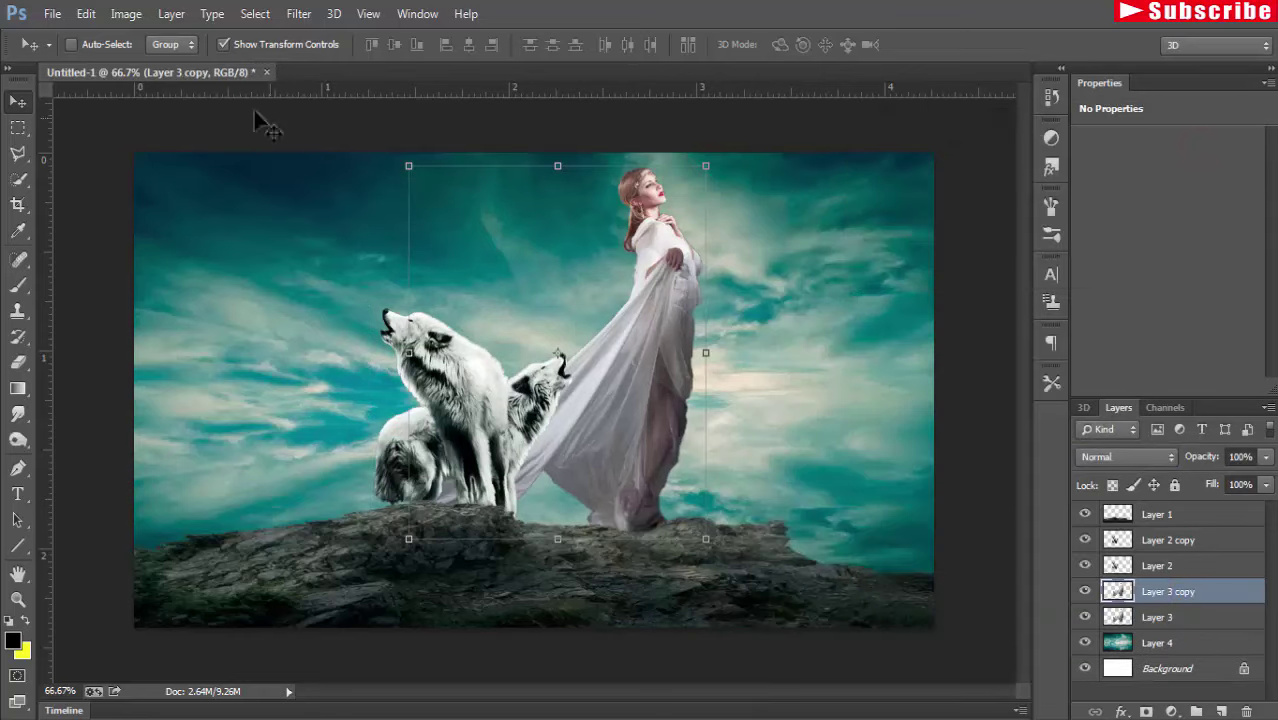
click(126, 14)
mouse_move(154, 64)
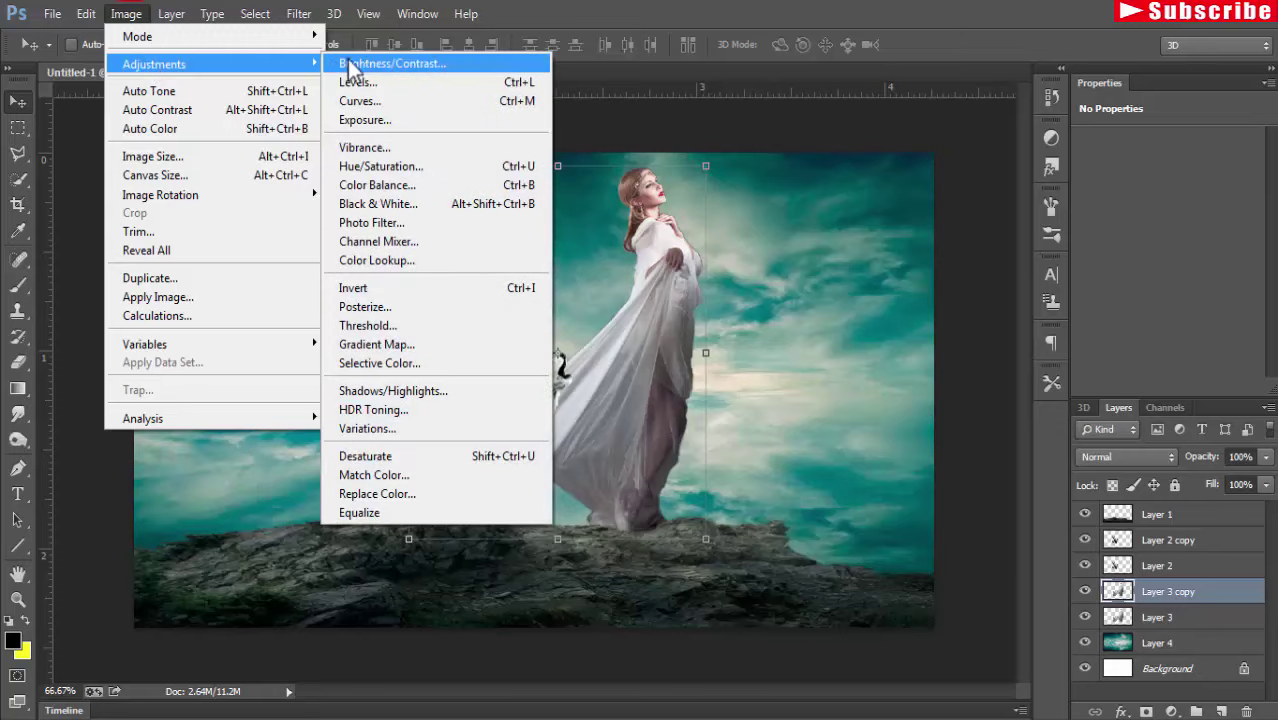
click(386, 458)
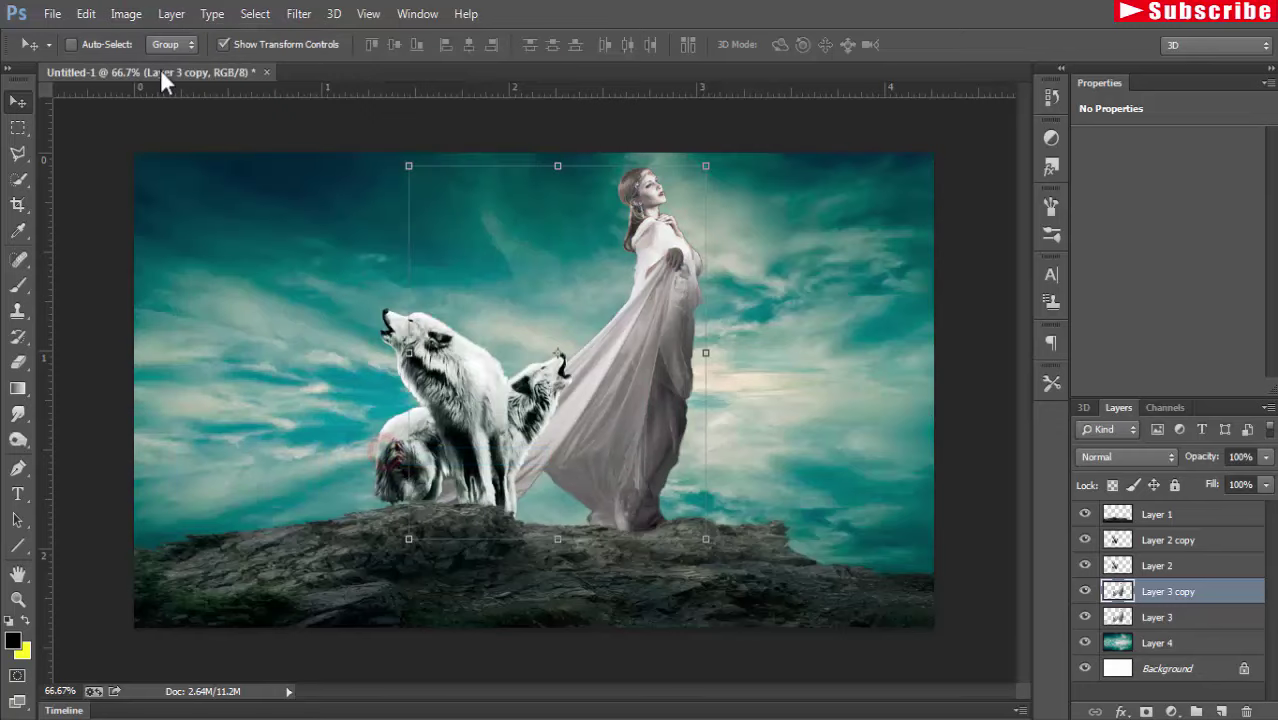
Apply an S-curve to Layer 3 copy, darkening shadows and brightening highlights.
click(113, 18)
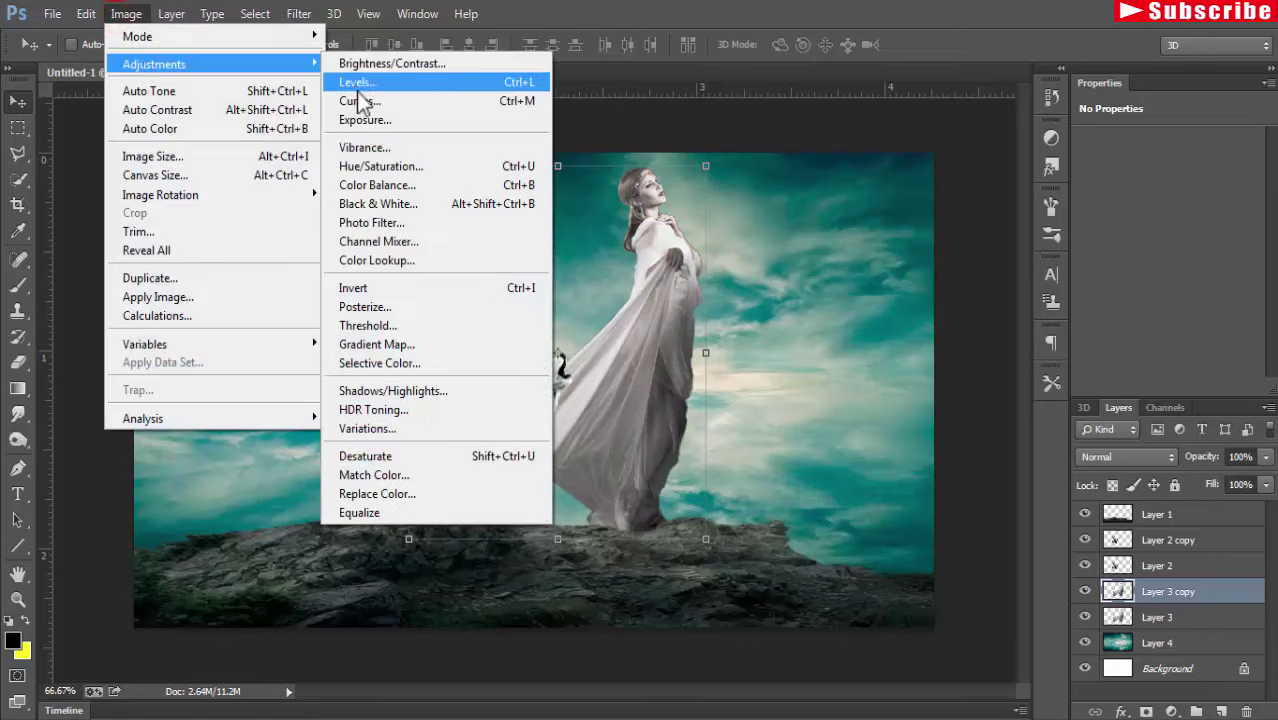
click(361, 101)
drag(872, 120, 922, 113)
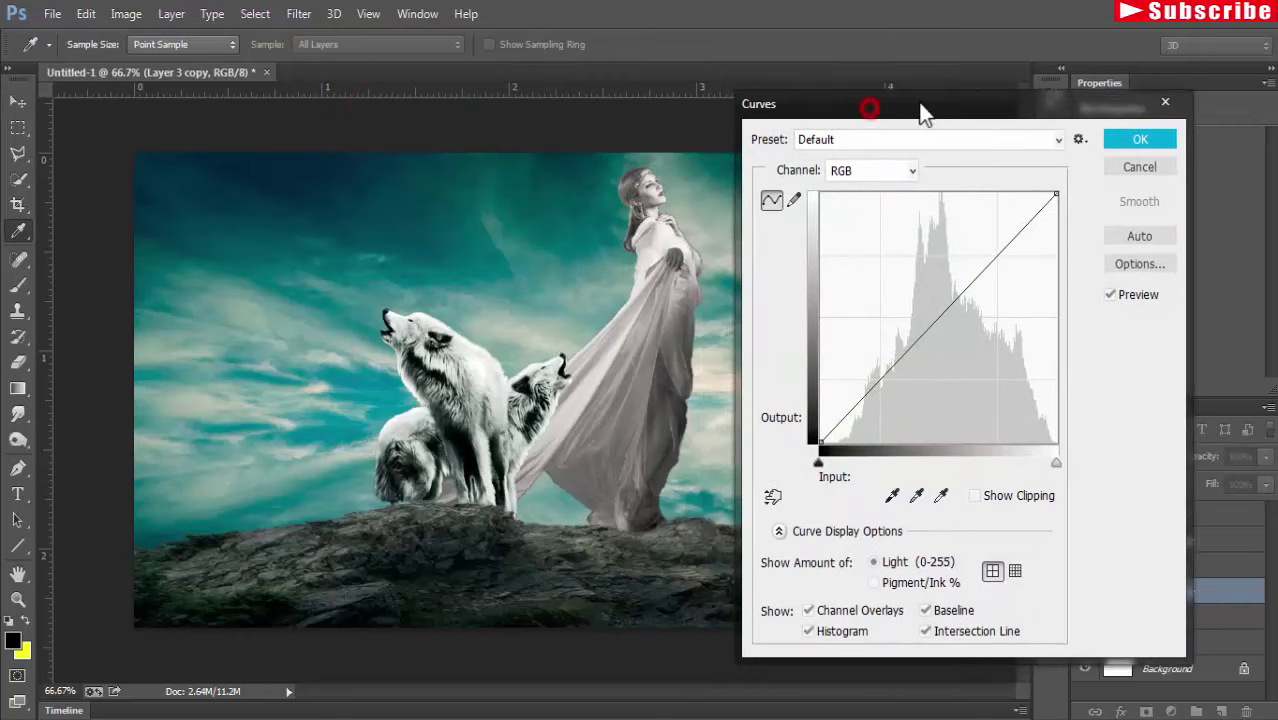
drag(884, 381, 907, 397)
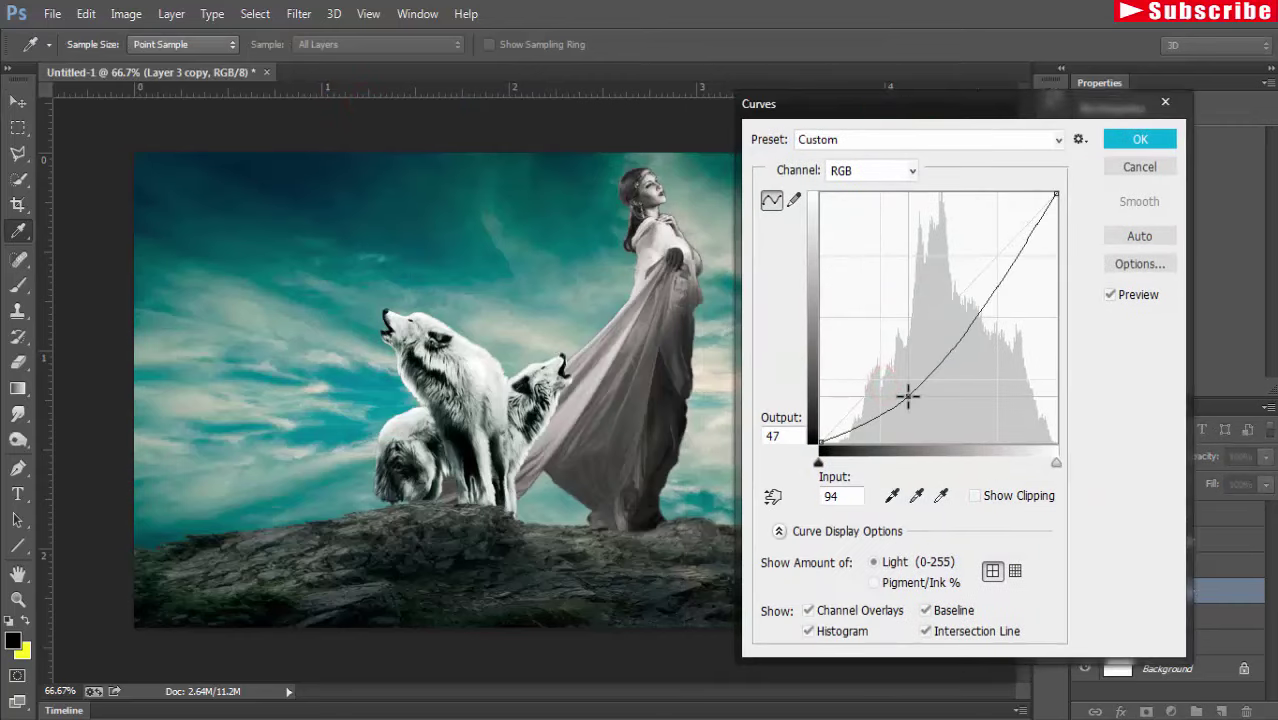
drag(1004, 271, 1000, 255)
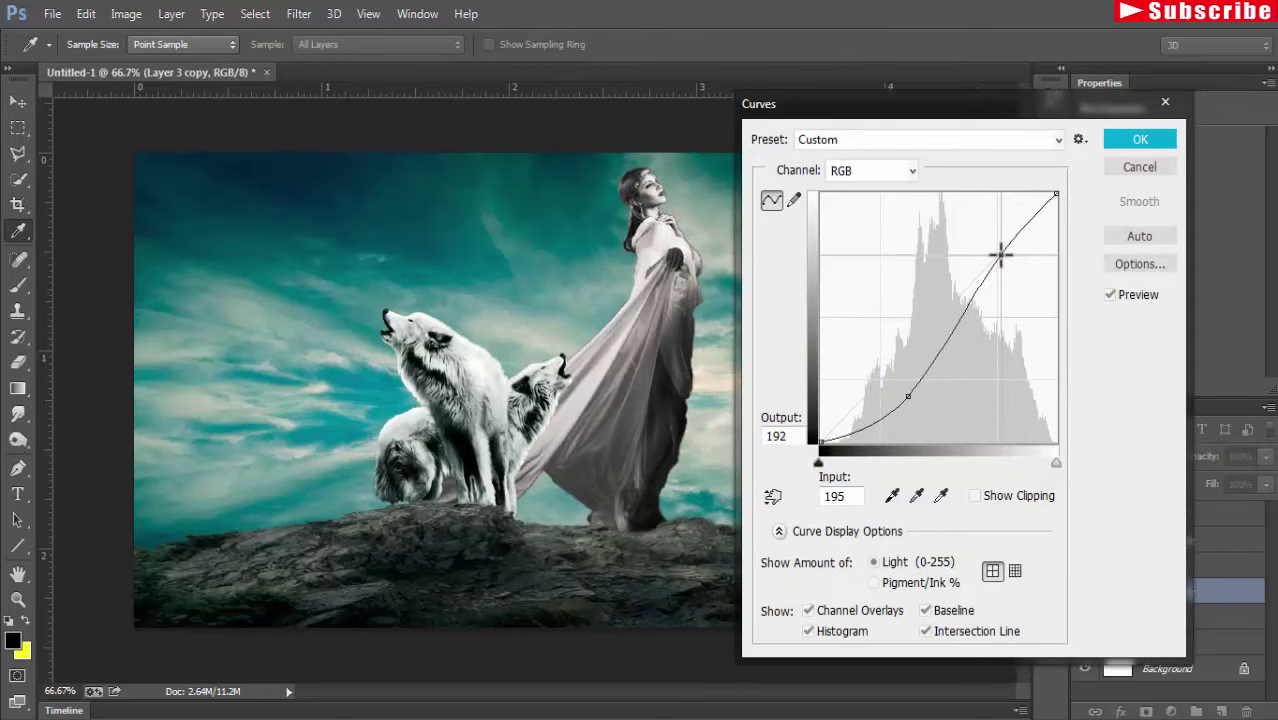
click(1141, 140)
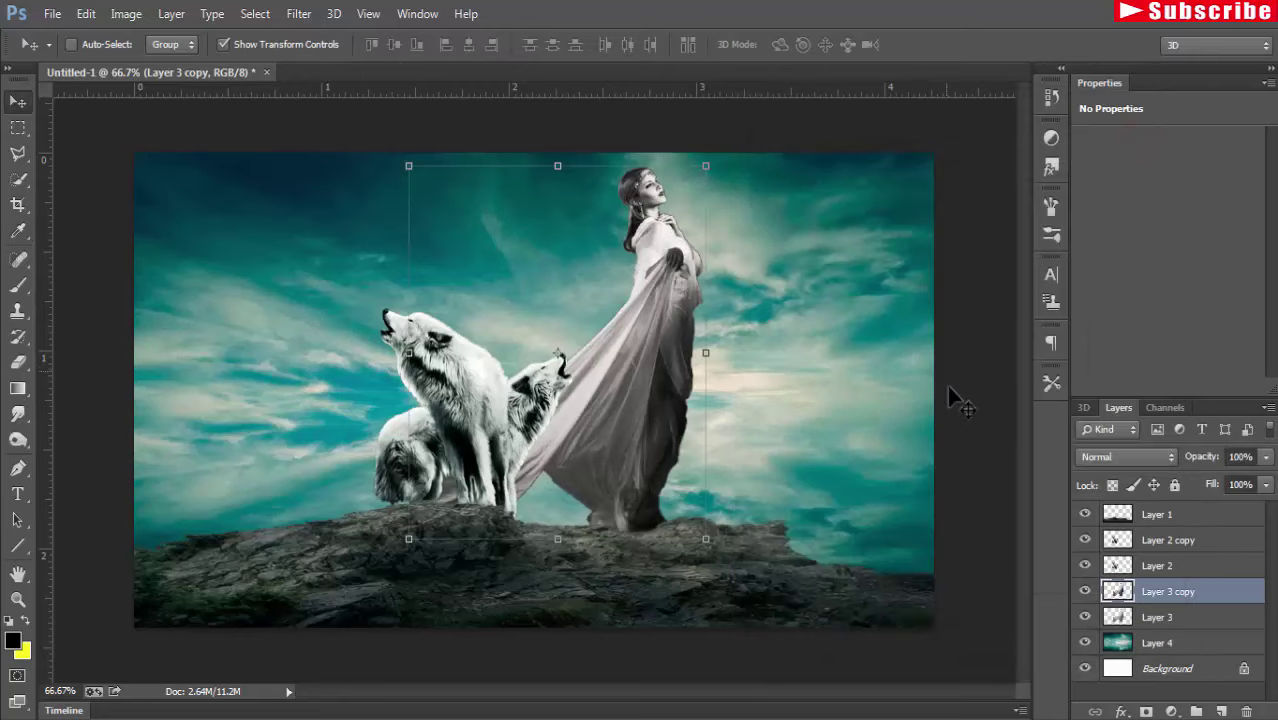
click(1152, 454)
Add a new layer above the woman and fill it with 50% Gray.
click(1143, 270)
click(1221, 711)
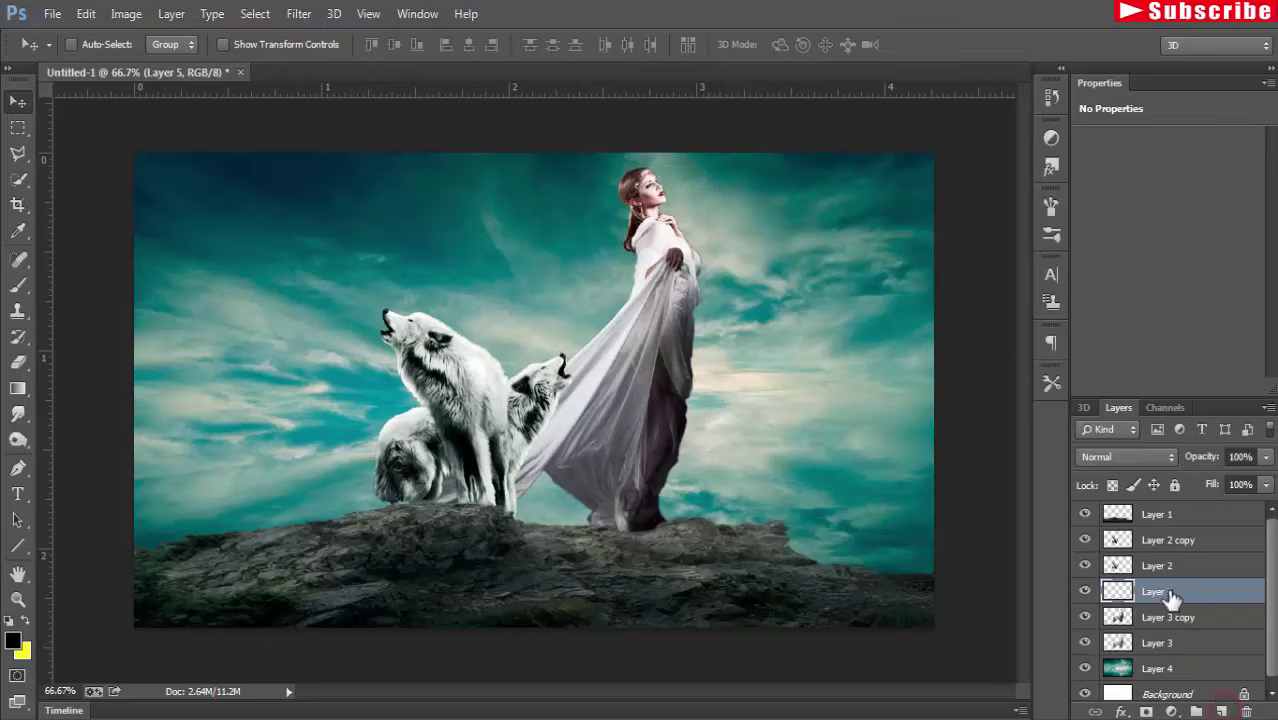
click(120, 14)
click(124, 14)
click(87, 14)
click(160, 275)
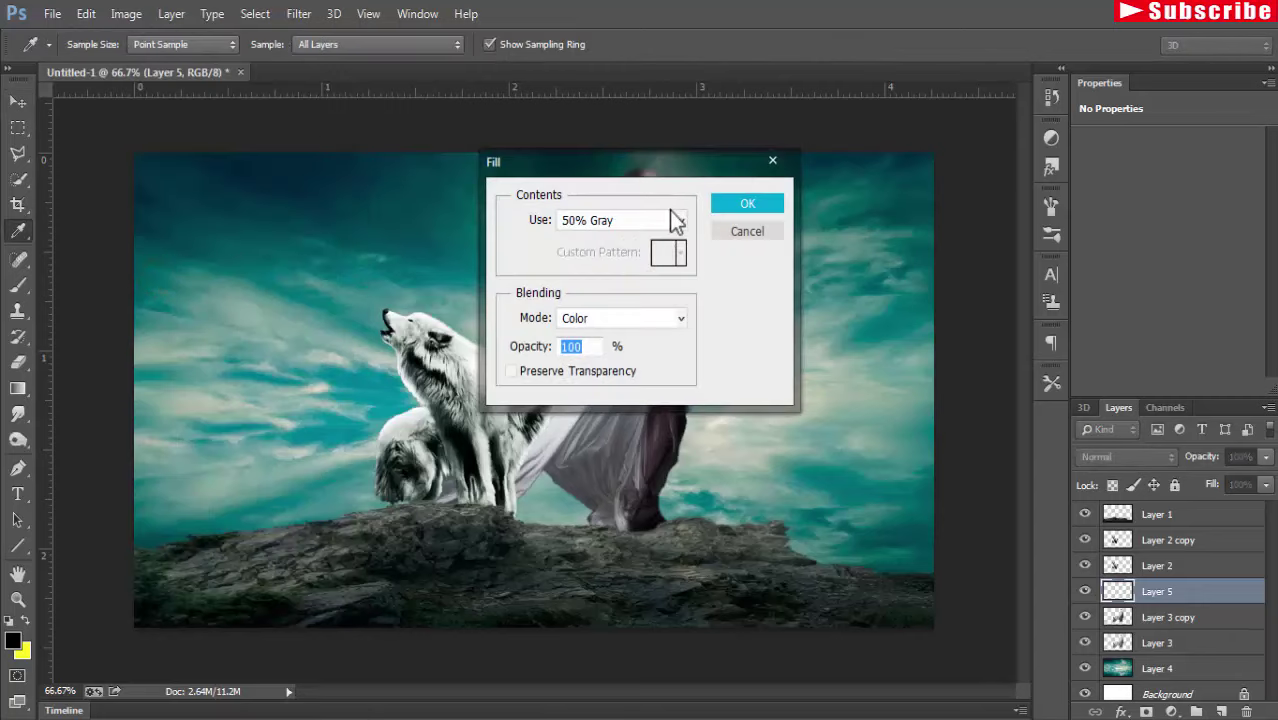
click(677, 220)
click(643, 382)
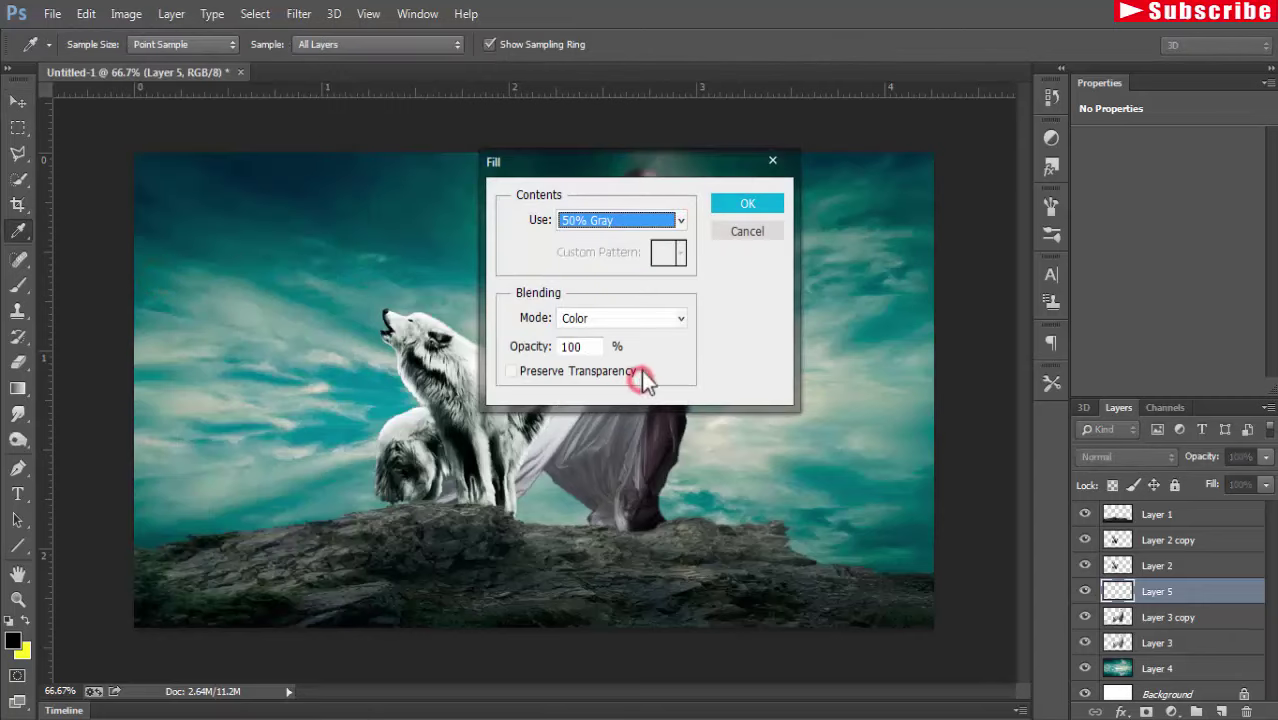
click(747, 203)
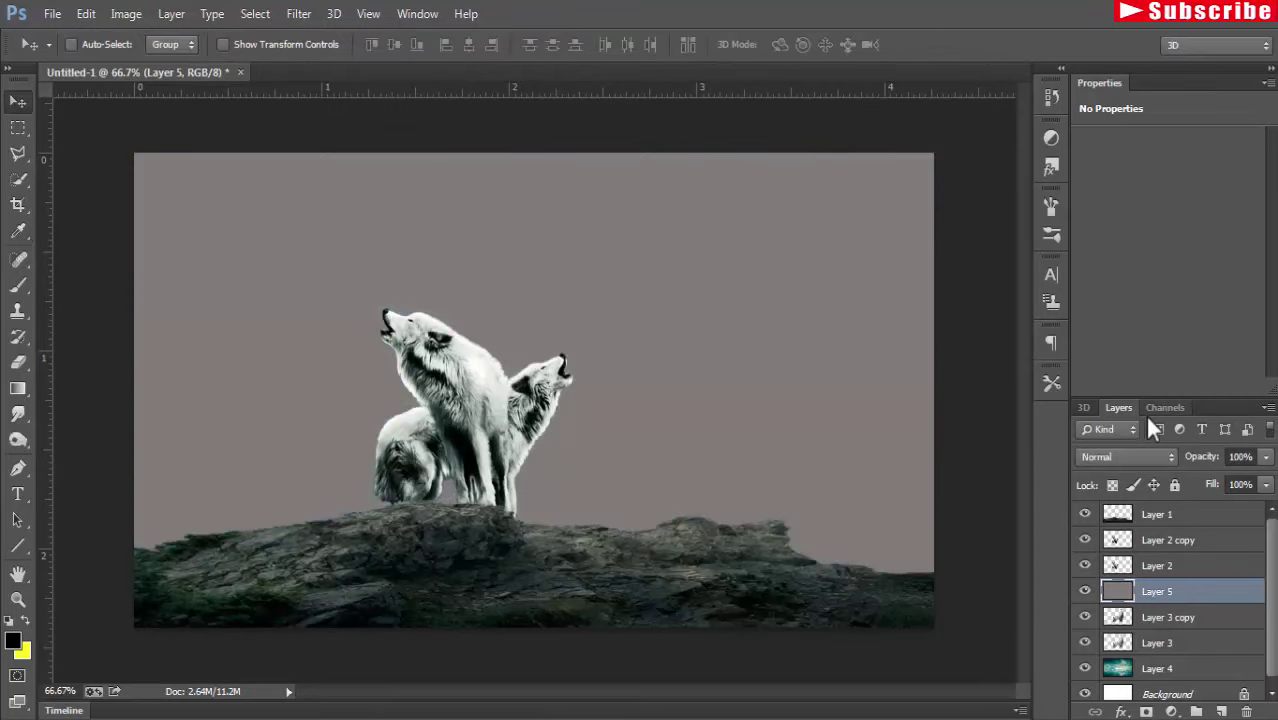
Clip the gray Layer 5 to the woman's layer and blend it as Soft Light.
right_click(1183, 597)
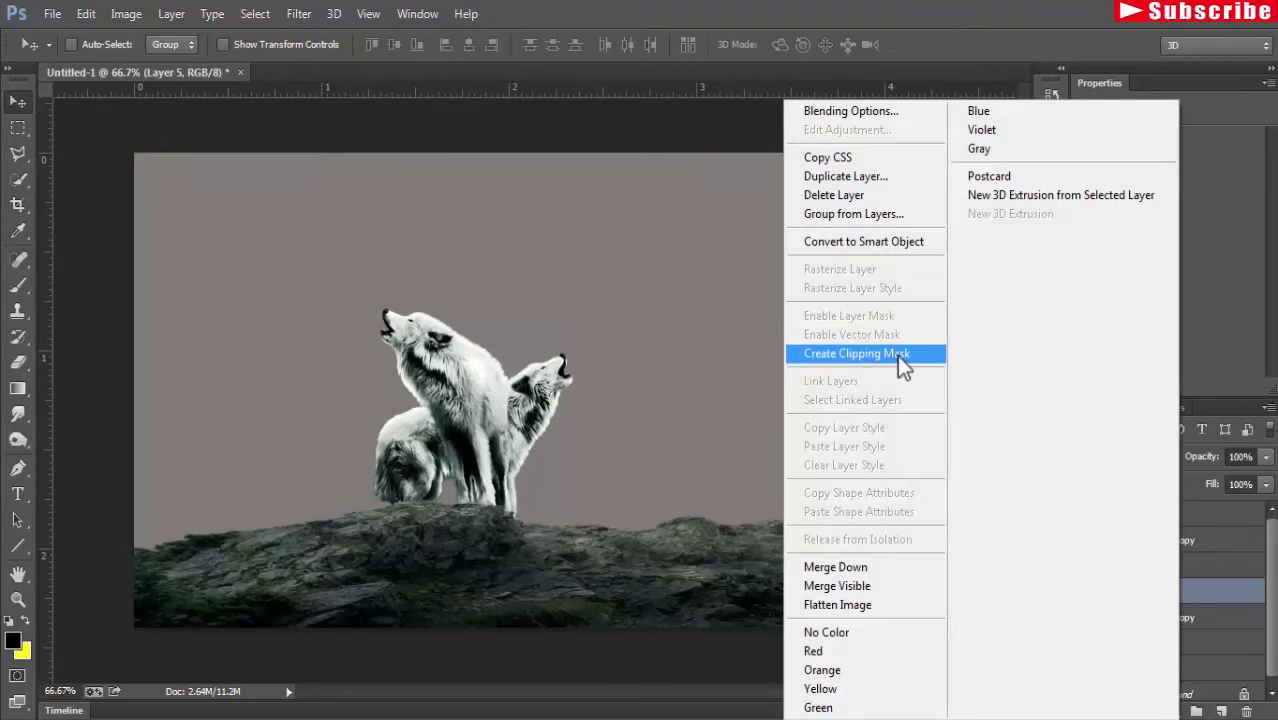
click(930, 354)
click(1140, 456)
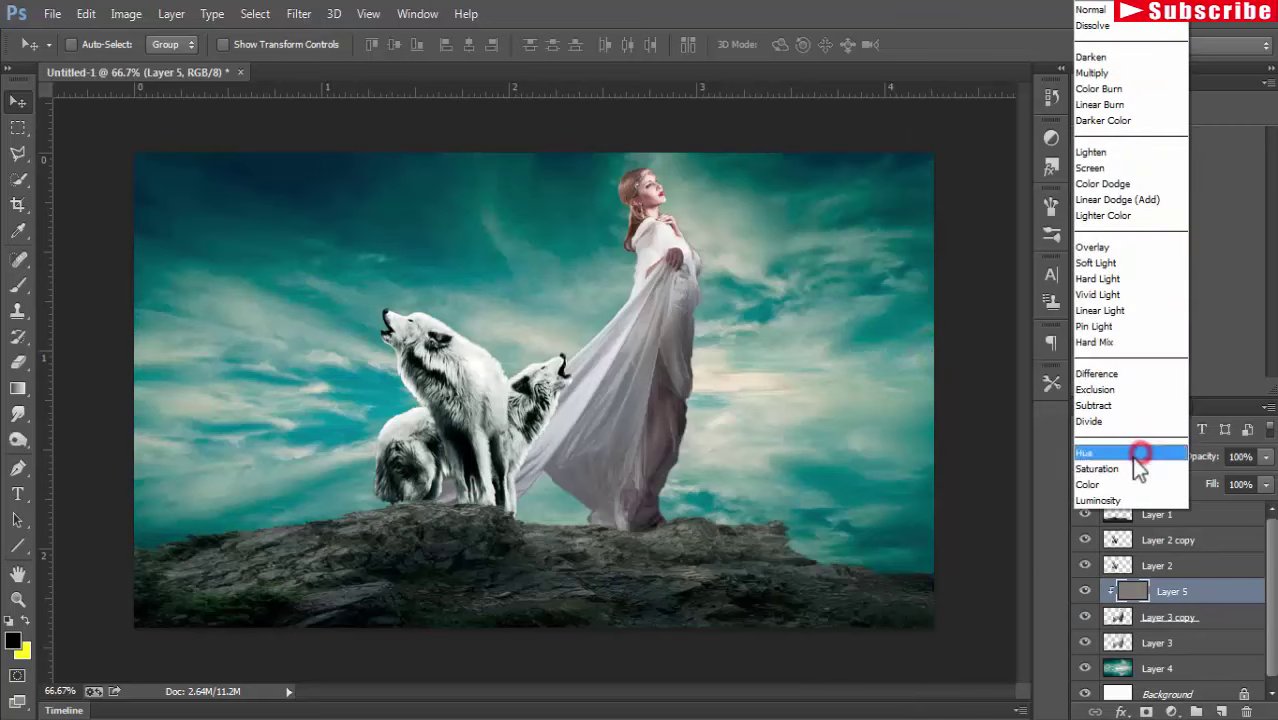
click(1133, 264)
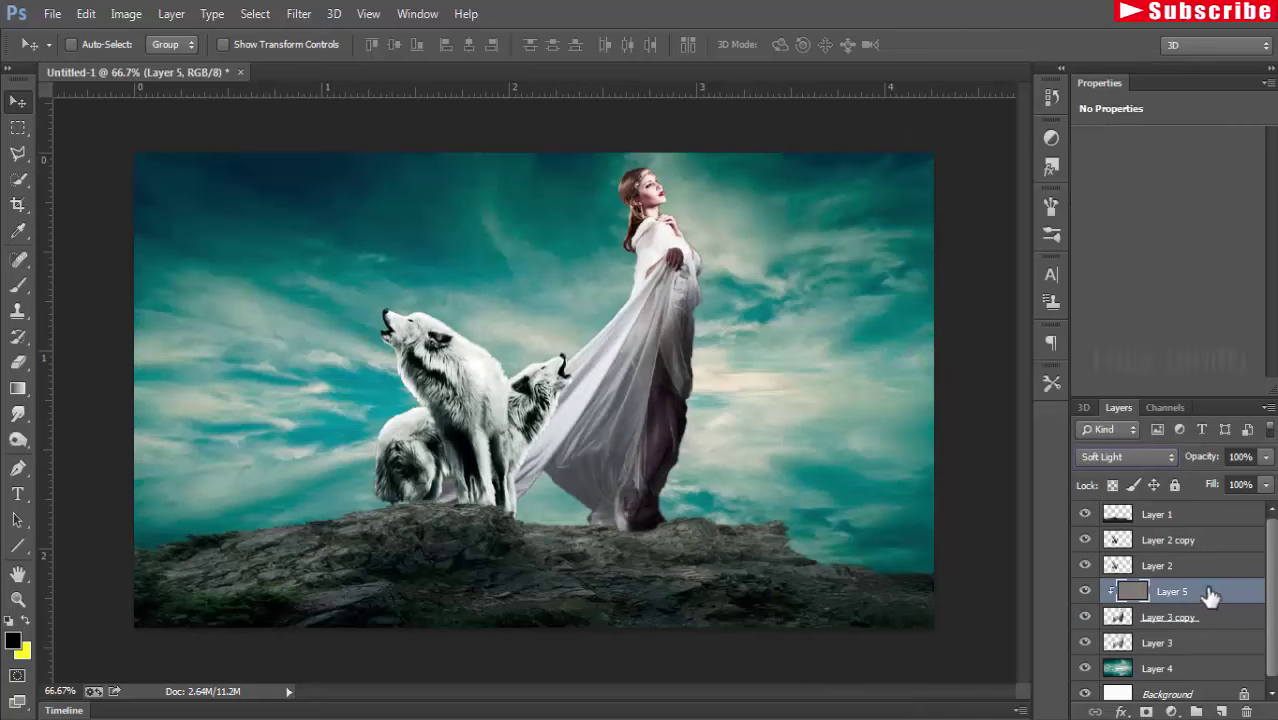
Merge Layer 2 and Layer 2 copy into one wolves layer.
shift+click(1175, 562)
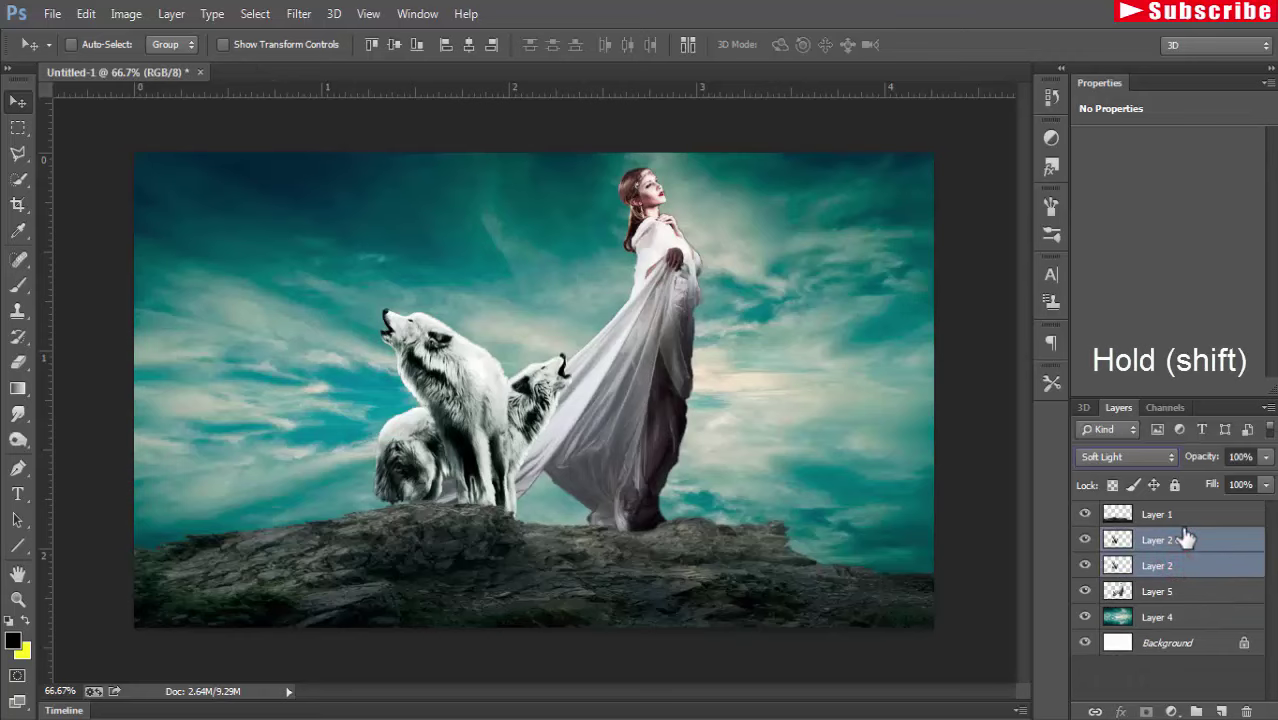
right_click(1185, 539)
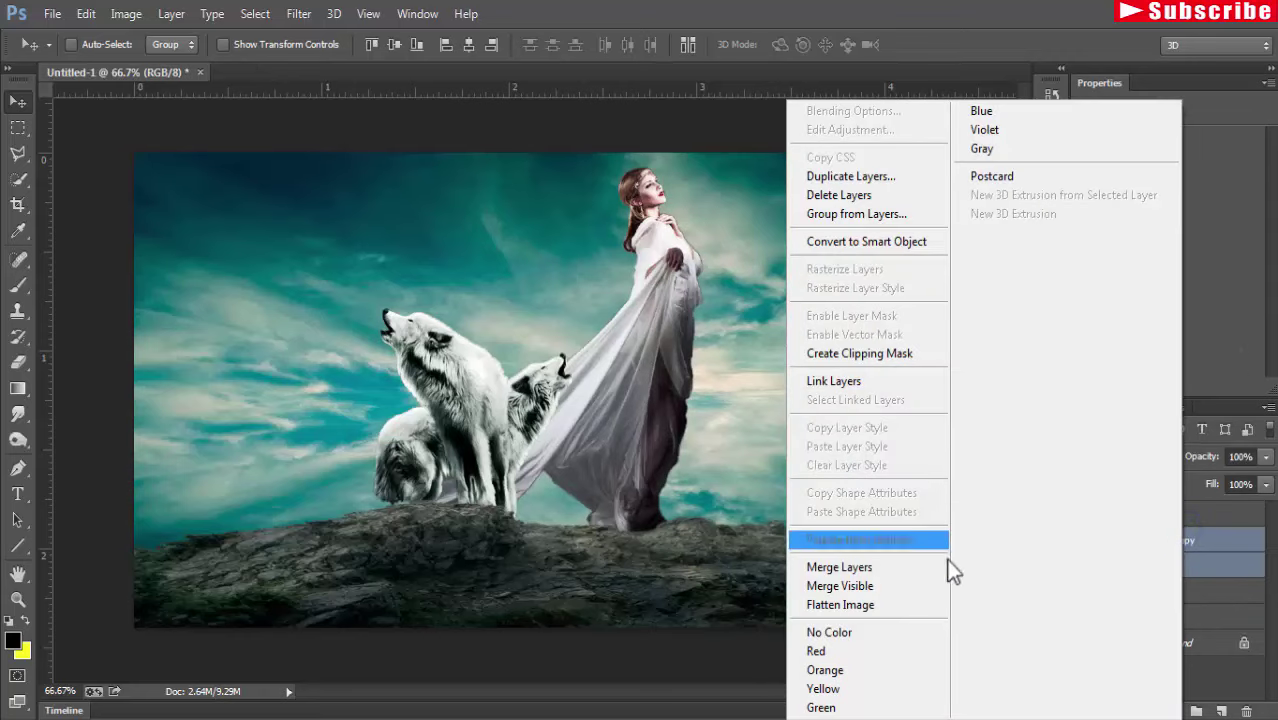
click(888, 568)
Apply Camera Raw to Layer 5 with Clarity +18, Temperature -15 and Exposure -0.15.
click(1151, 567)
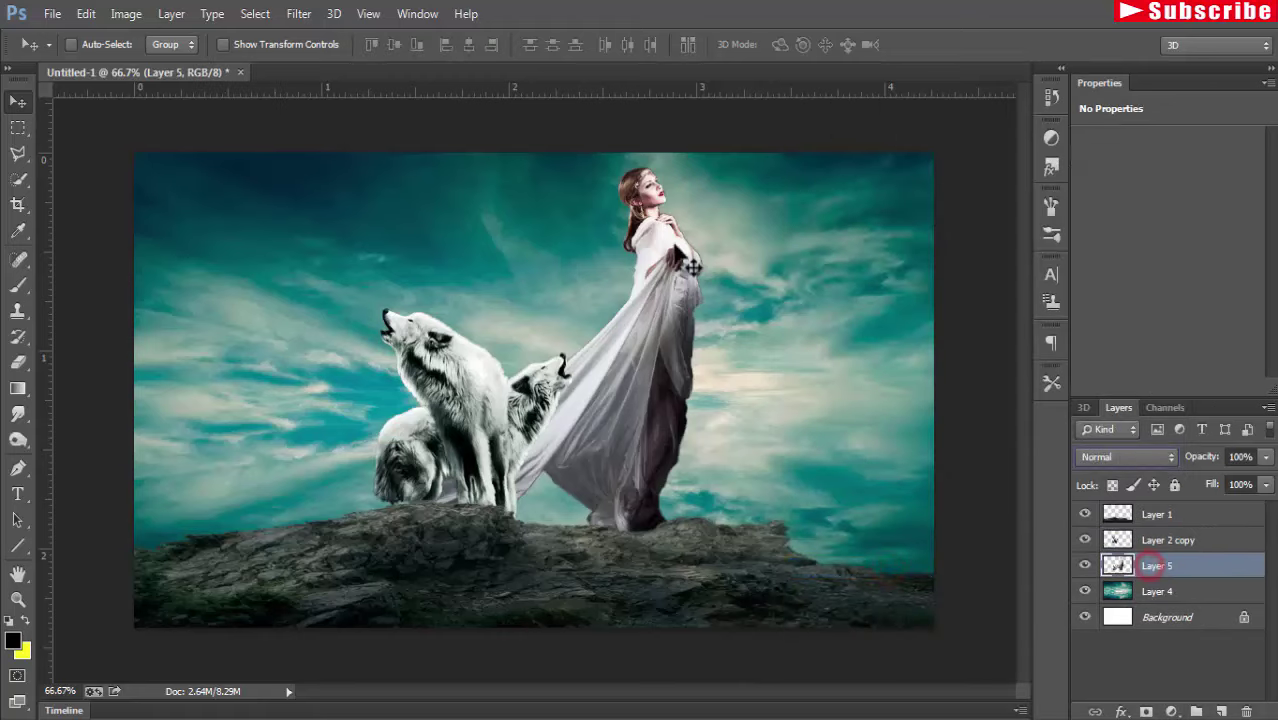
click(304, 14)
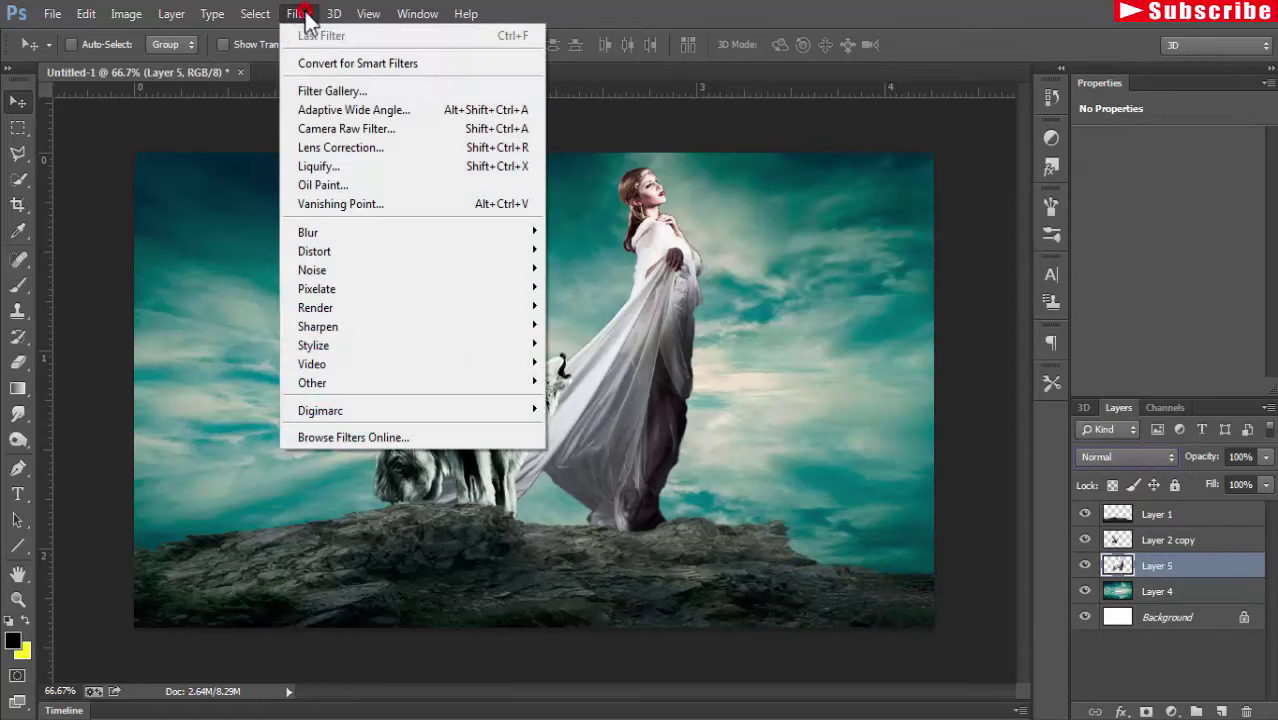
click(343, 124)
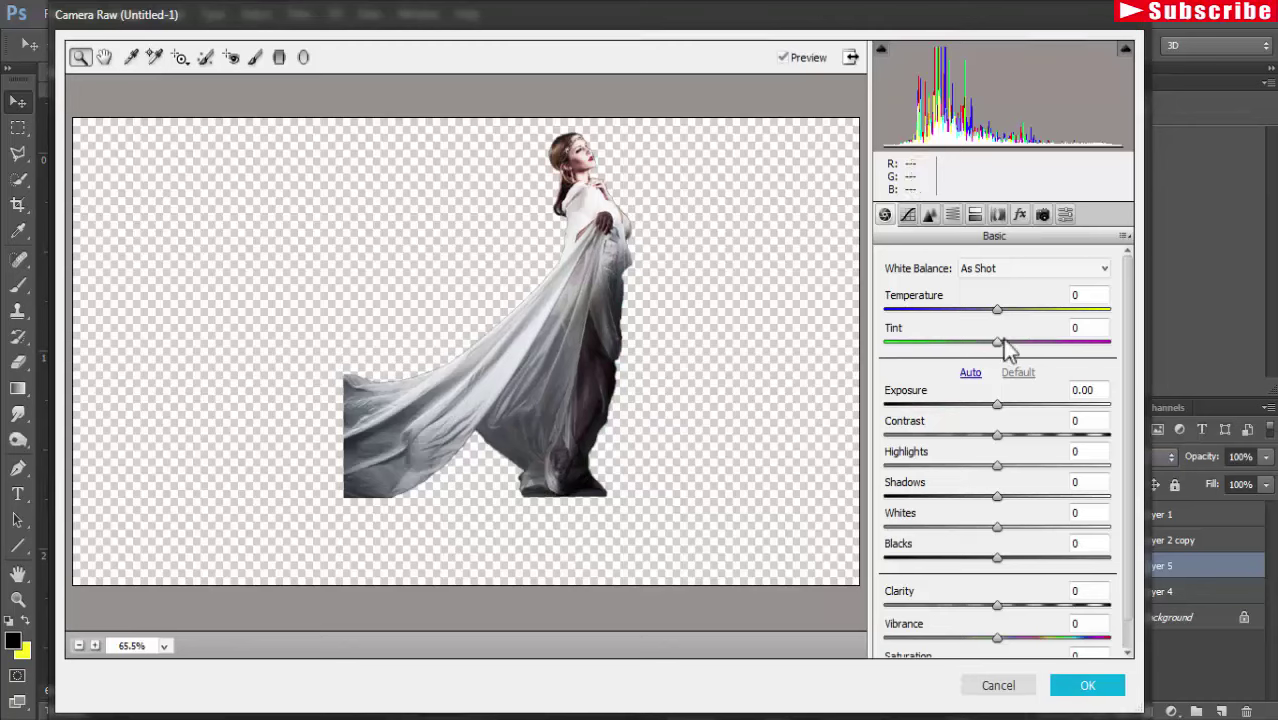
drag(1016, 606, 1019, 607)
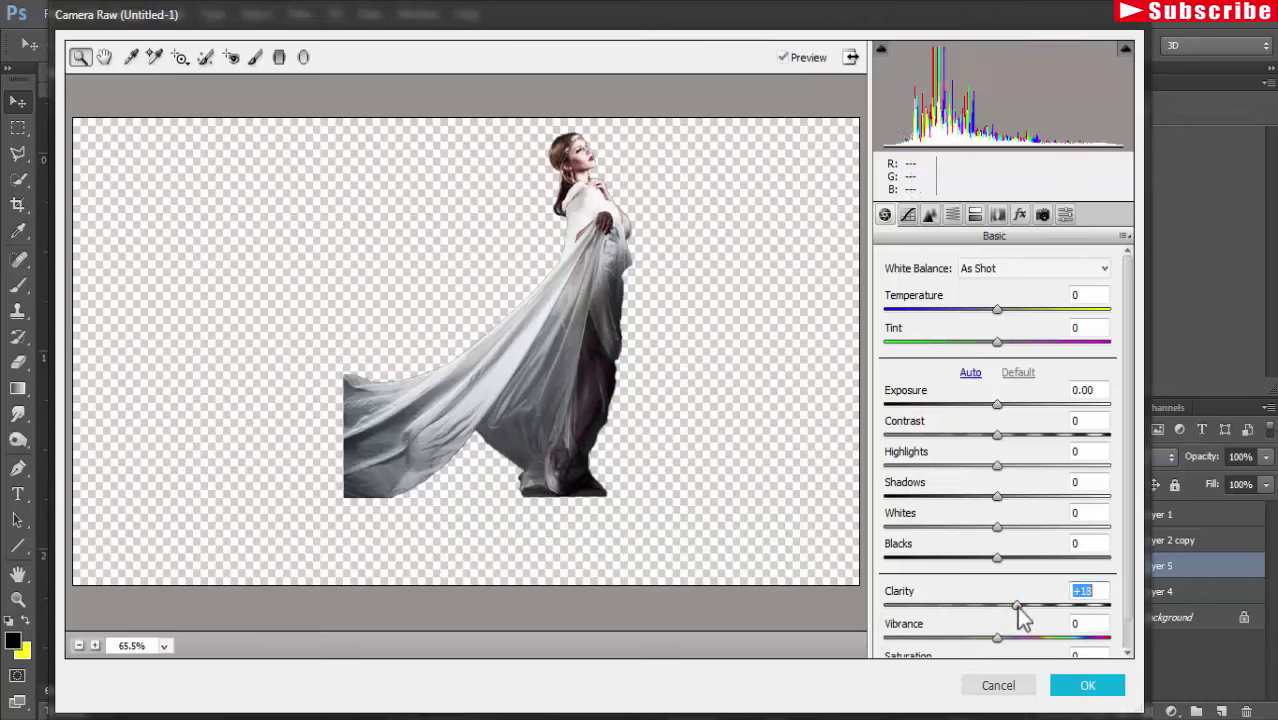
drag(997, 309, 979, 309)
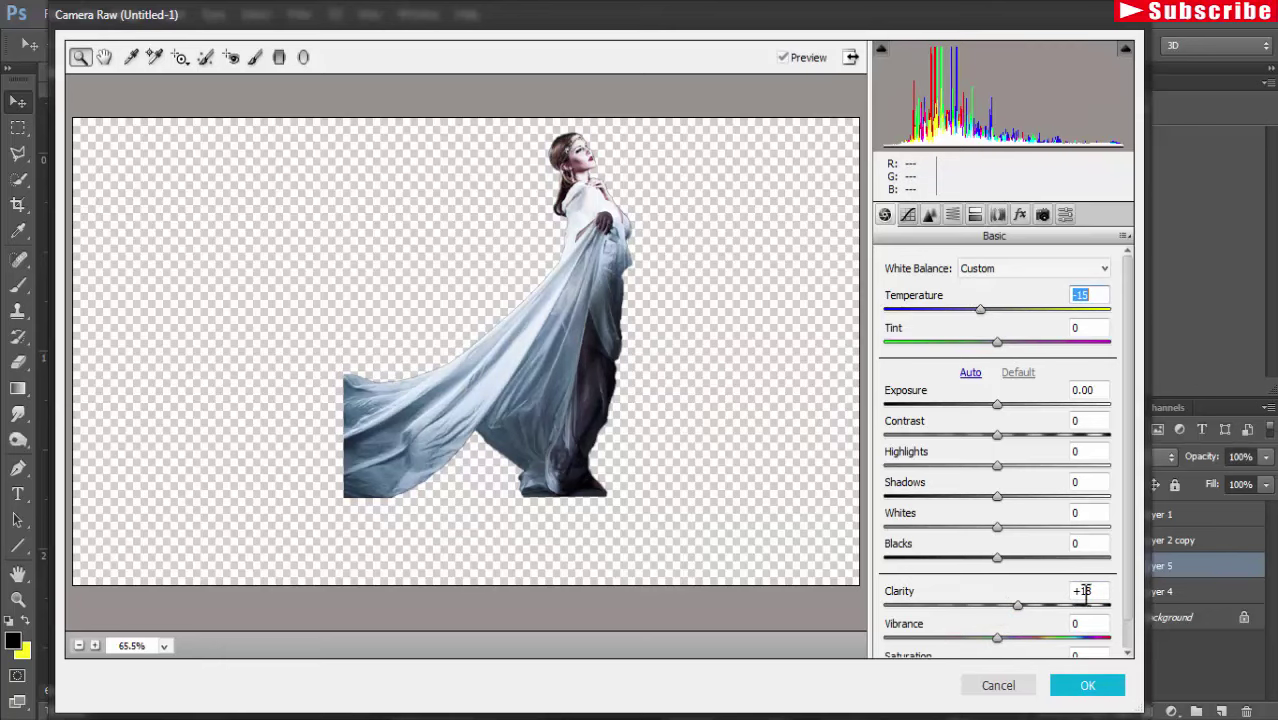
drag(996, 404, 993, 406)
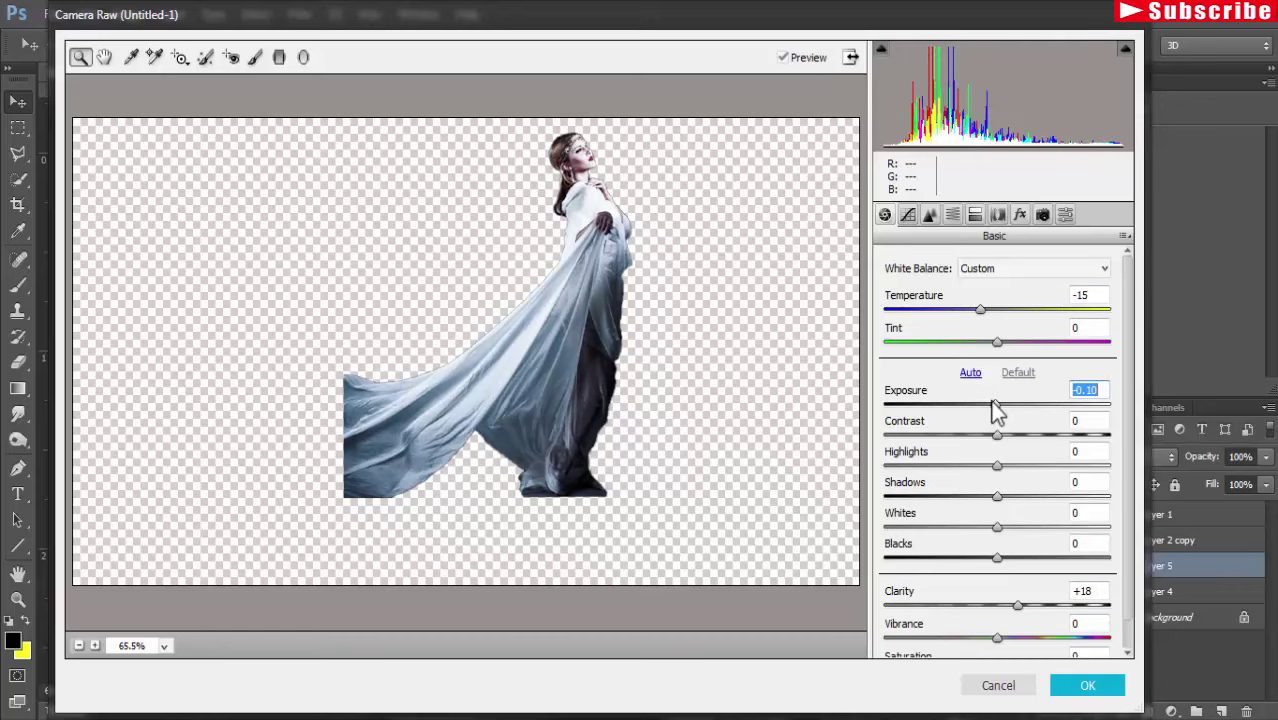
click(1108, 688)
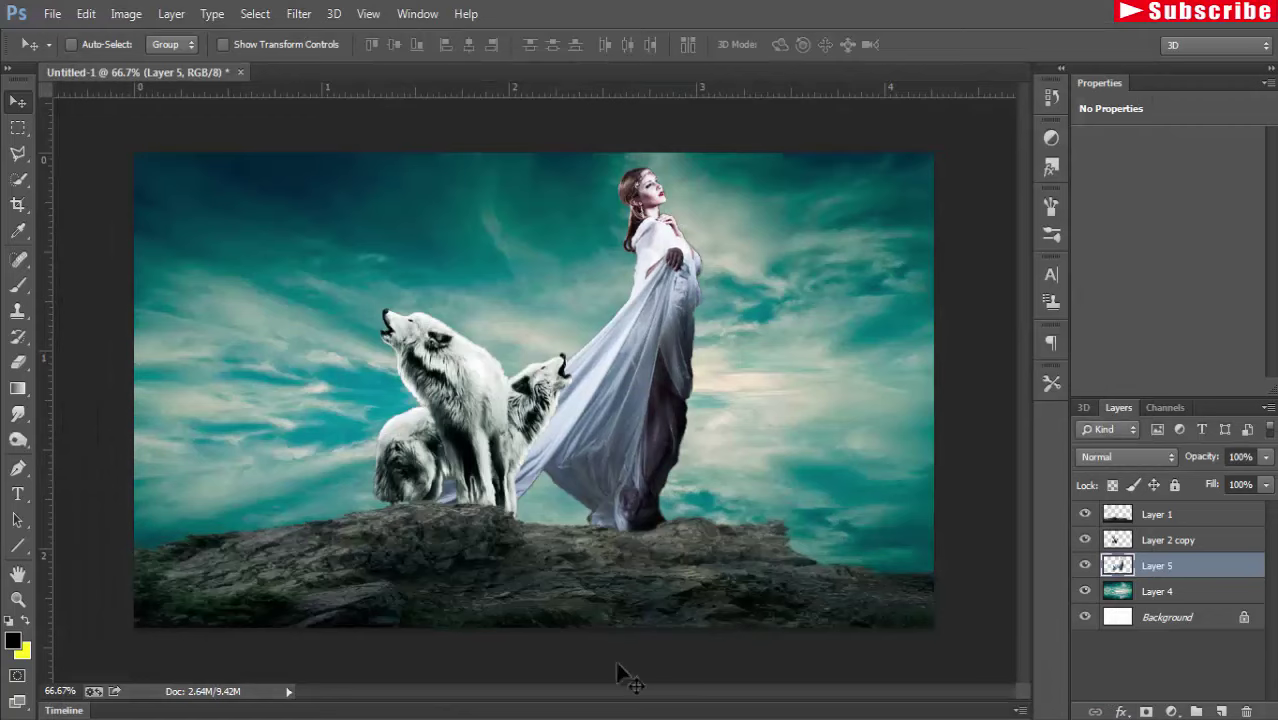
Apply Camera Raw to Layer 2 copy with Clarity +26 and Temperature -9.
click(1160, 540)
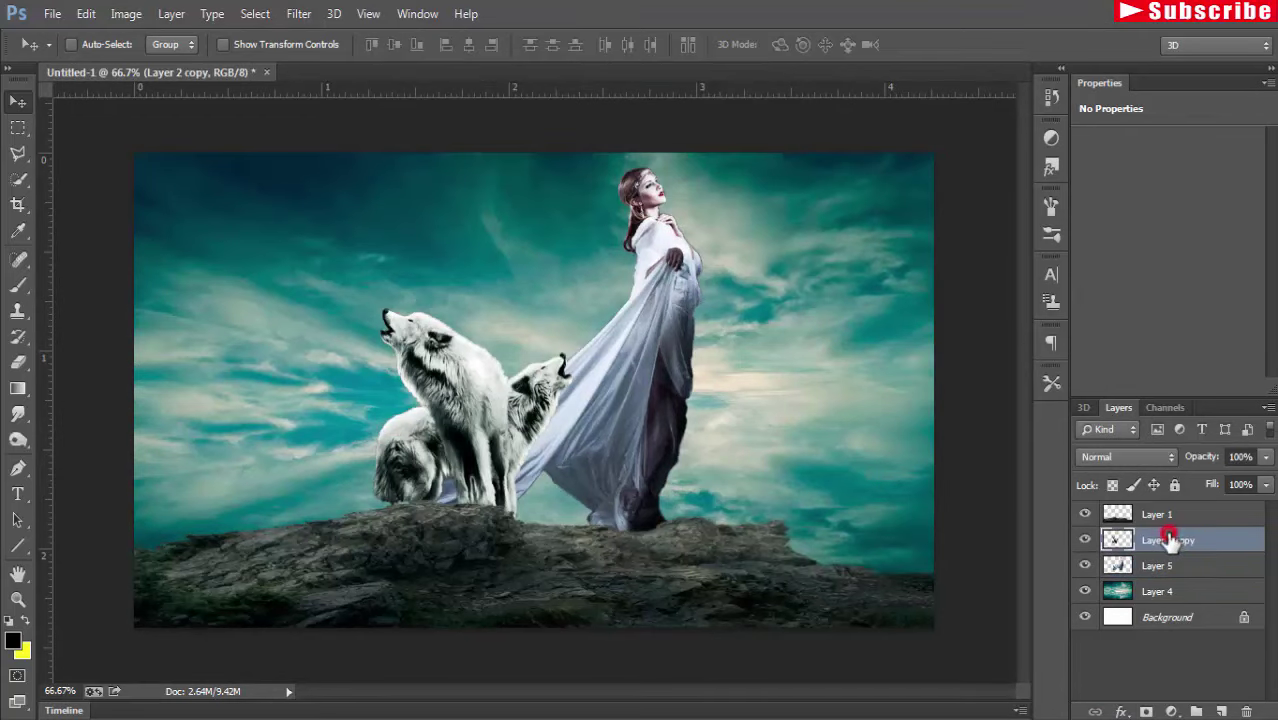
click(297, 14)
click(354, 128)
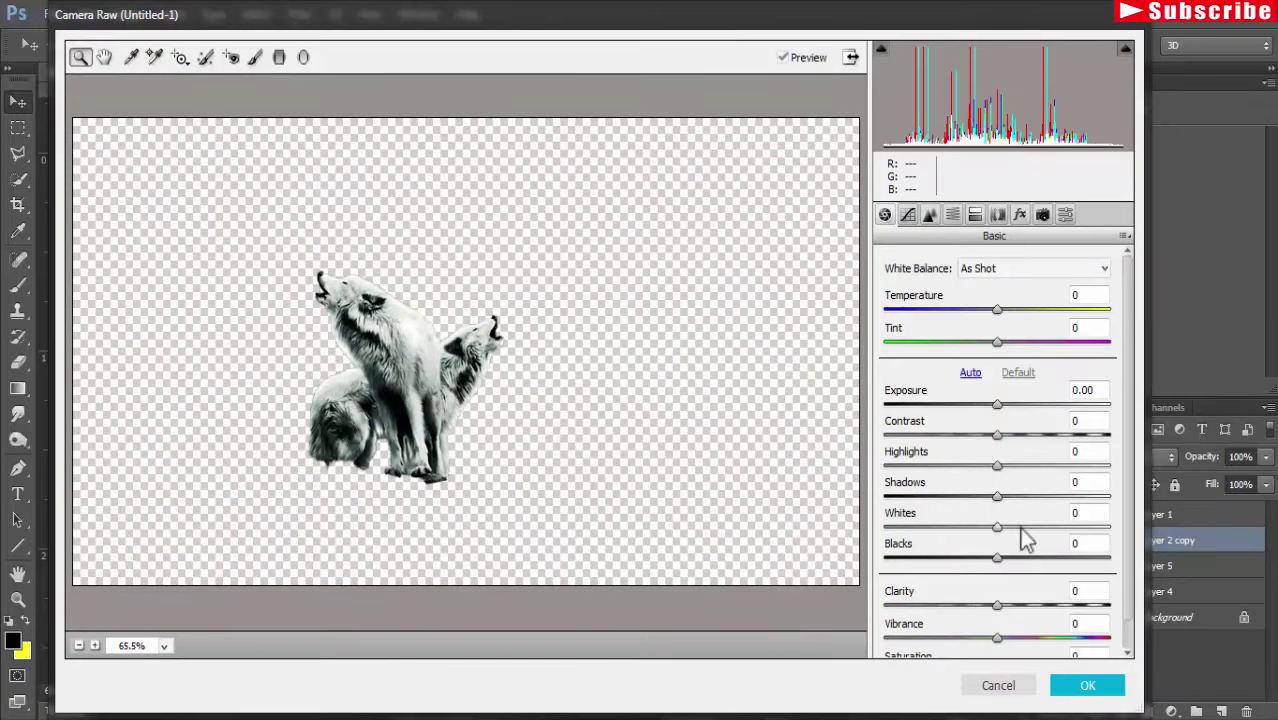
drag(997, 605, 1025, 605)
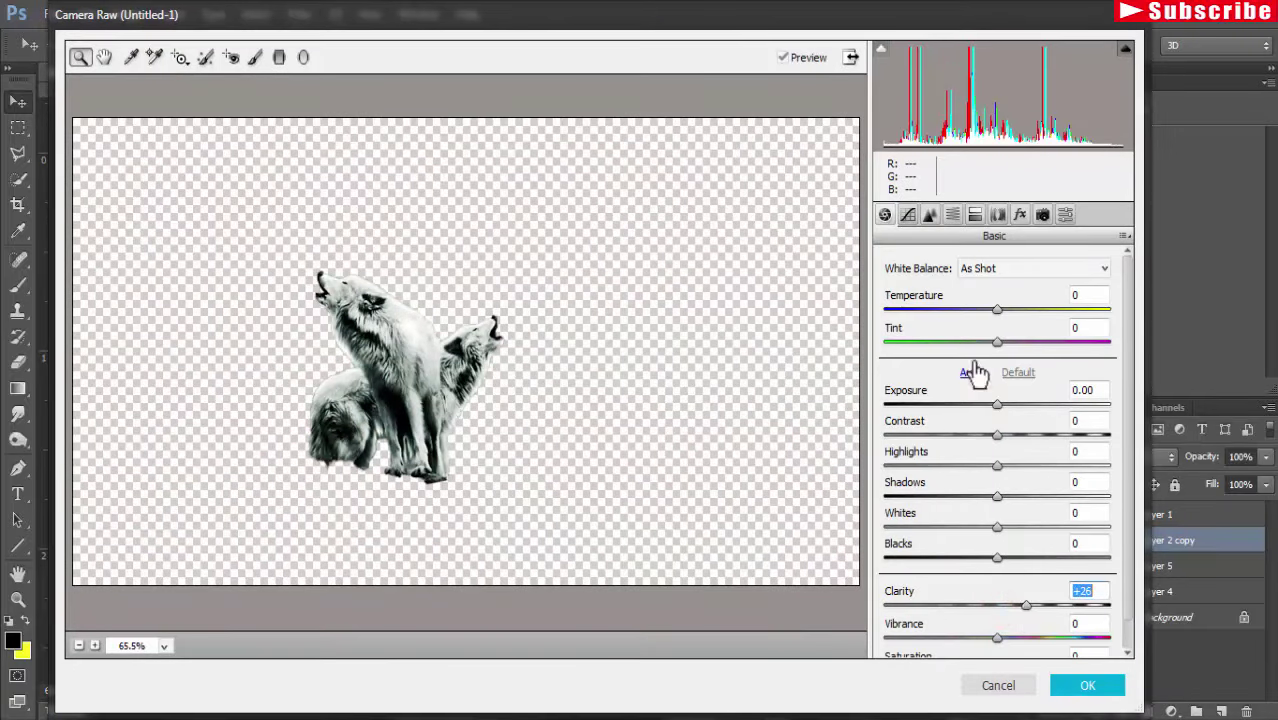
drag(997, 309, 986, 312)
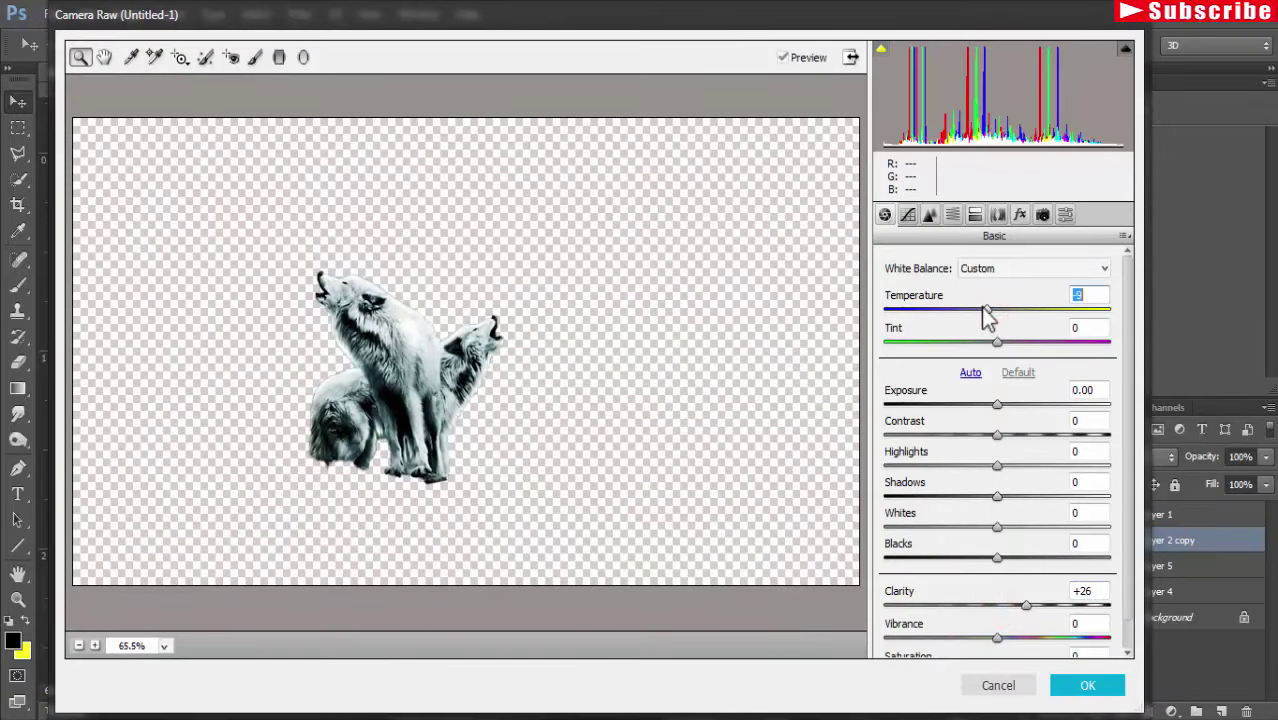
click(1092, 687)
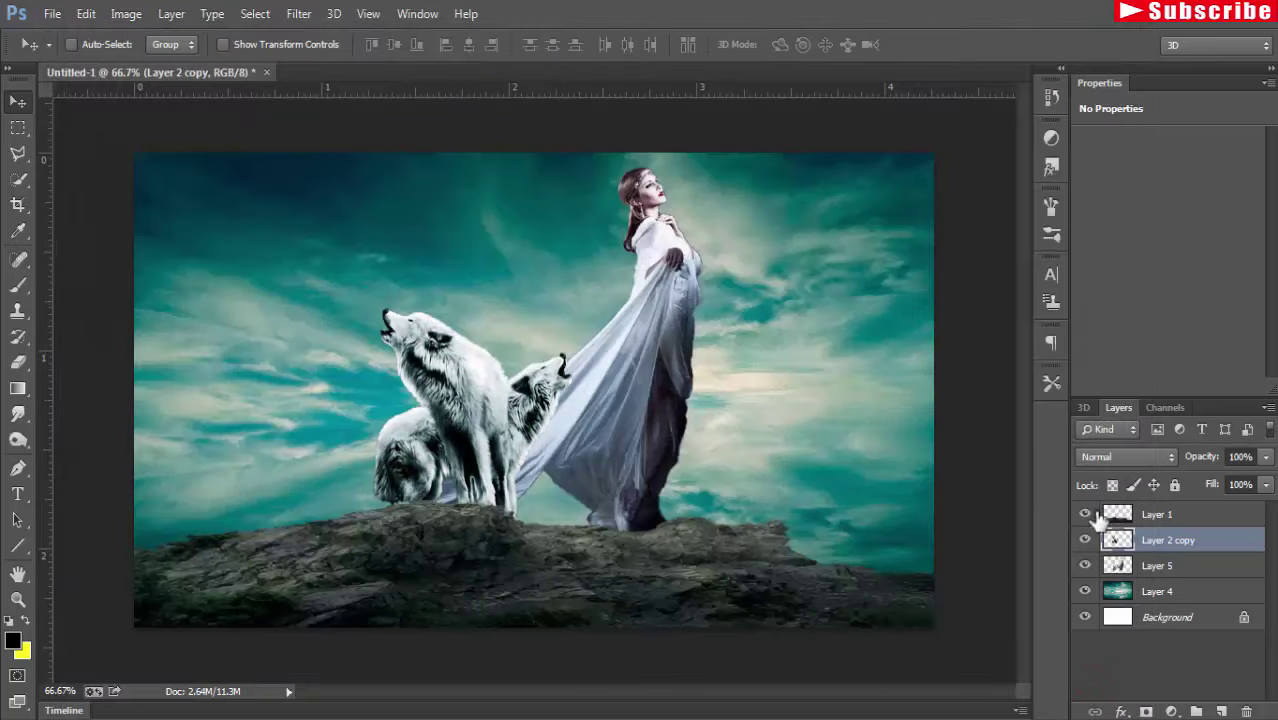
click(1152, 516)
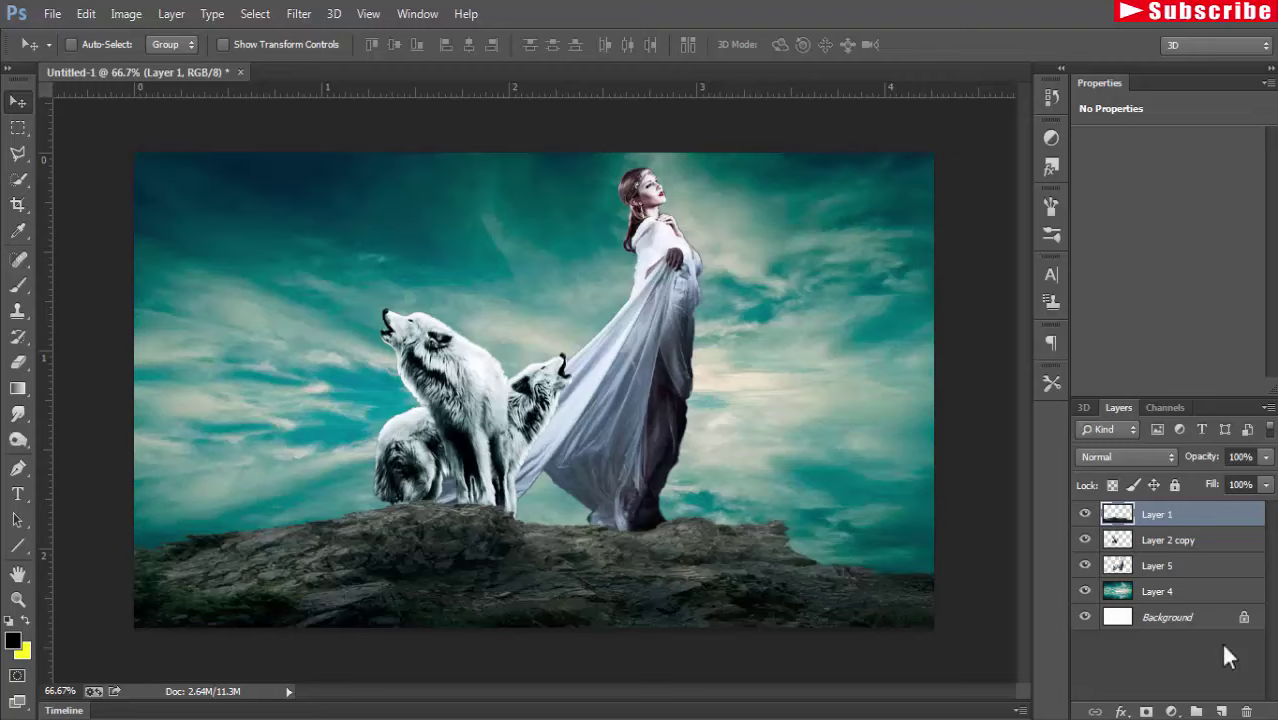
Add a new layer above Background and set up a soft round brush in near-white.
click(1193, 617)
click(1221, 711)
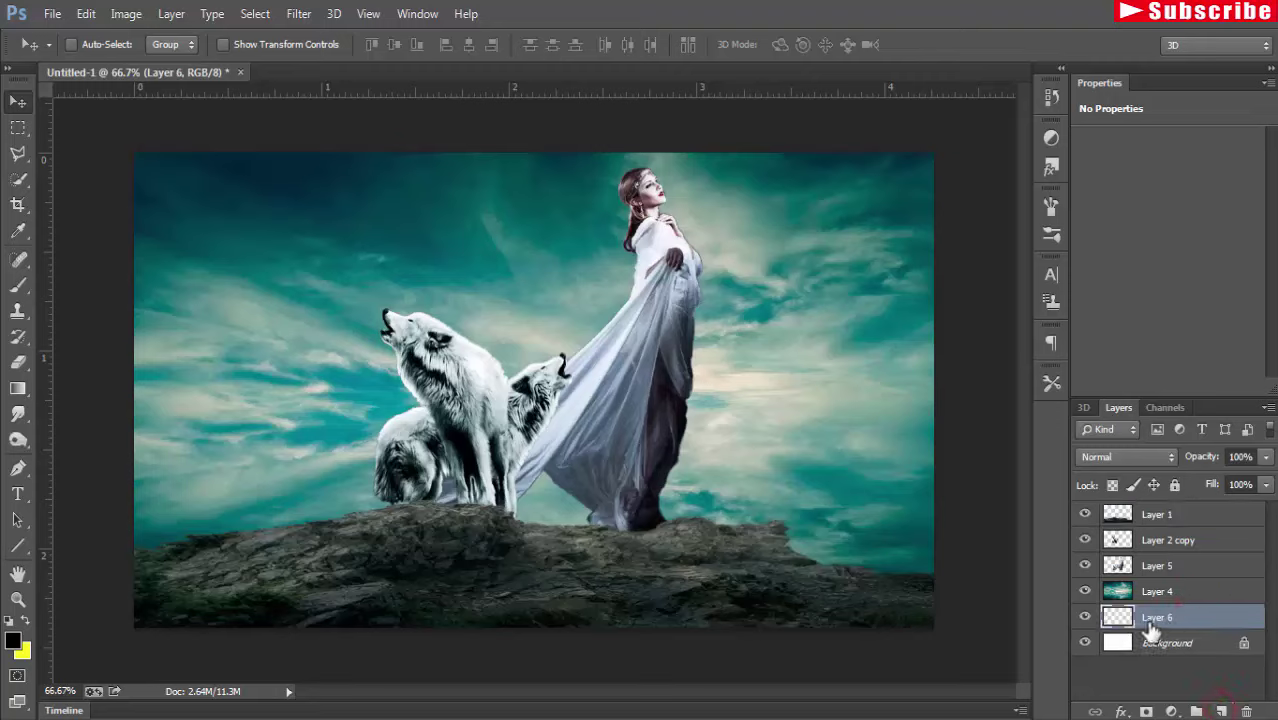
click(16, 288)
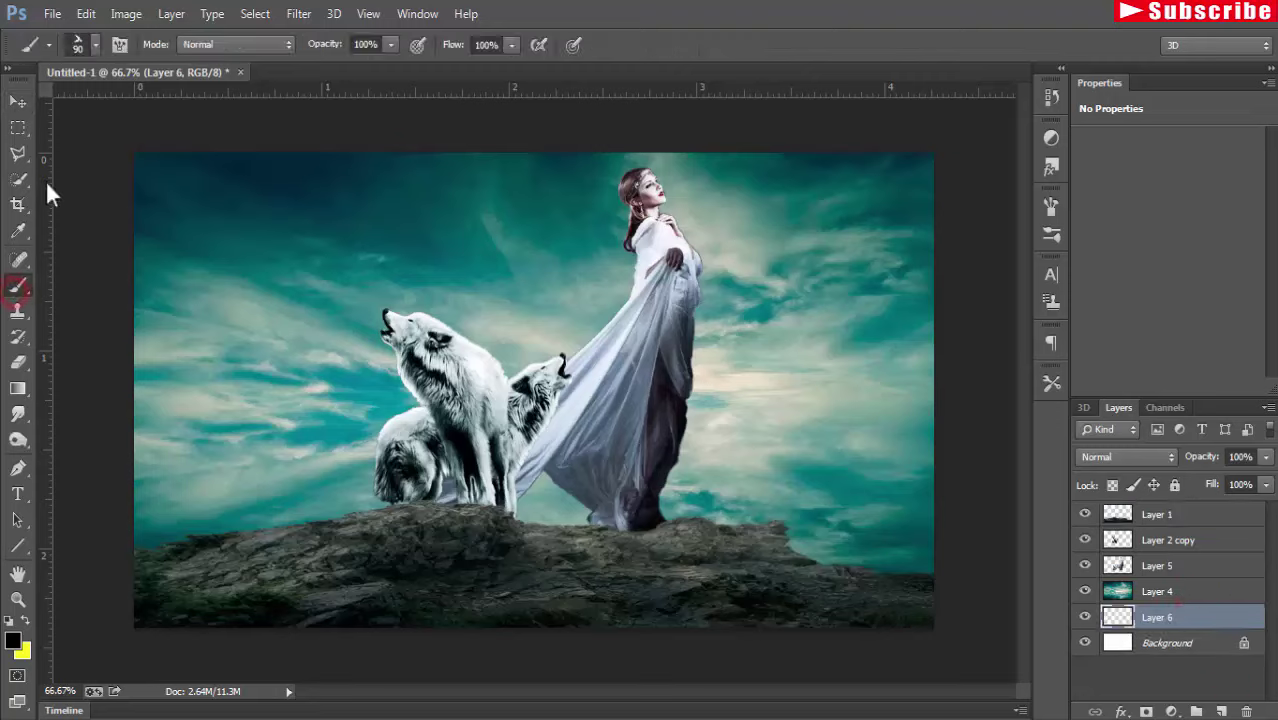
click(95, 45)
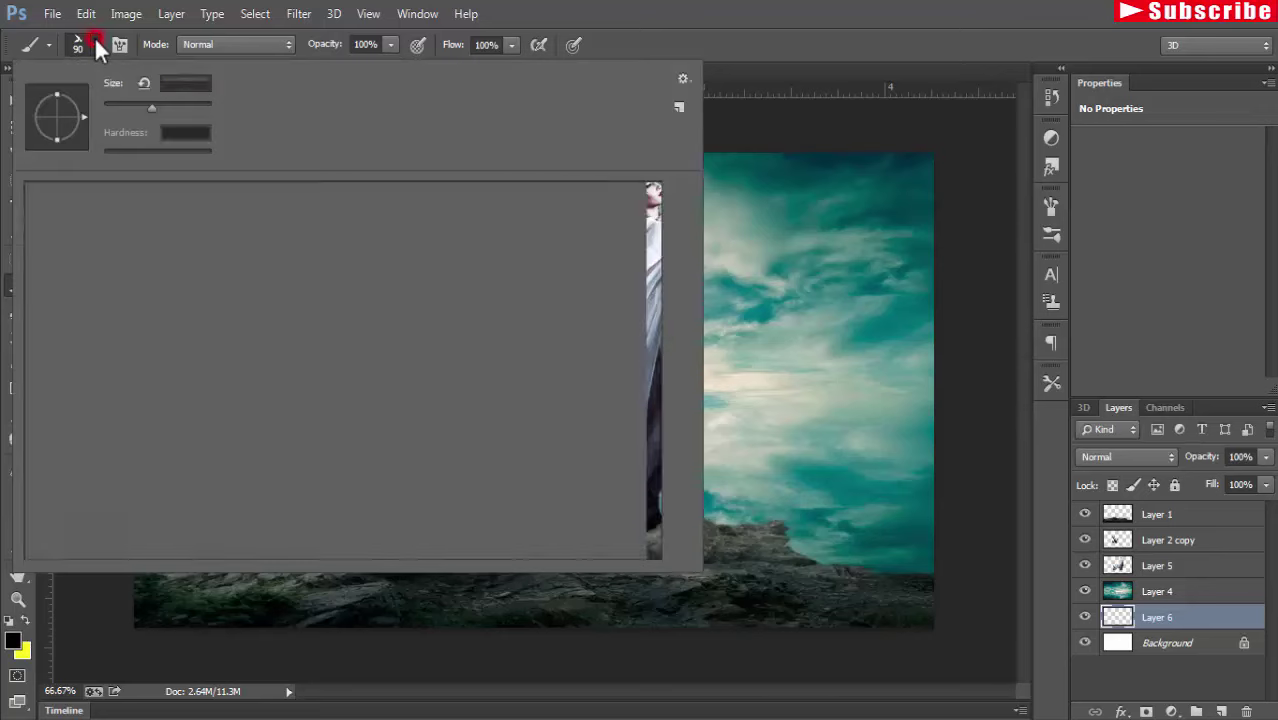
click(455, 222)
click(668, 11)
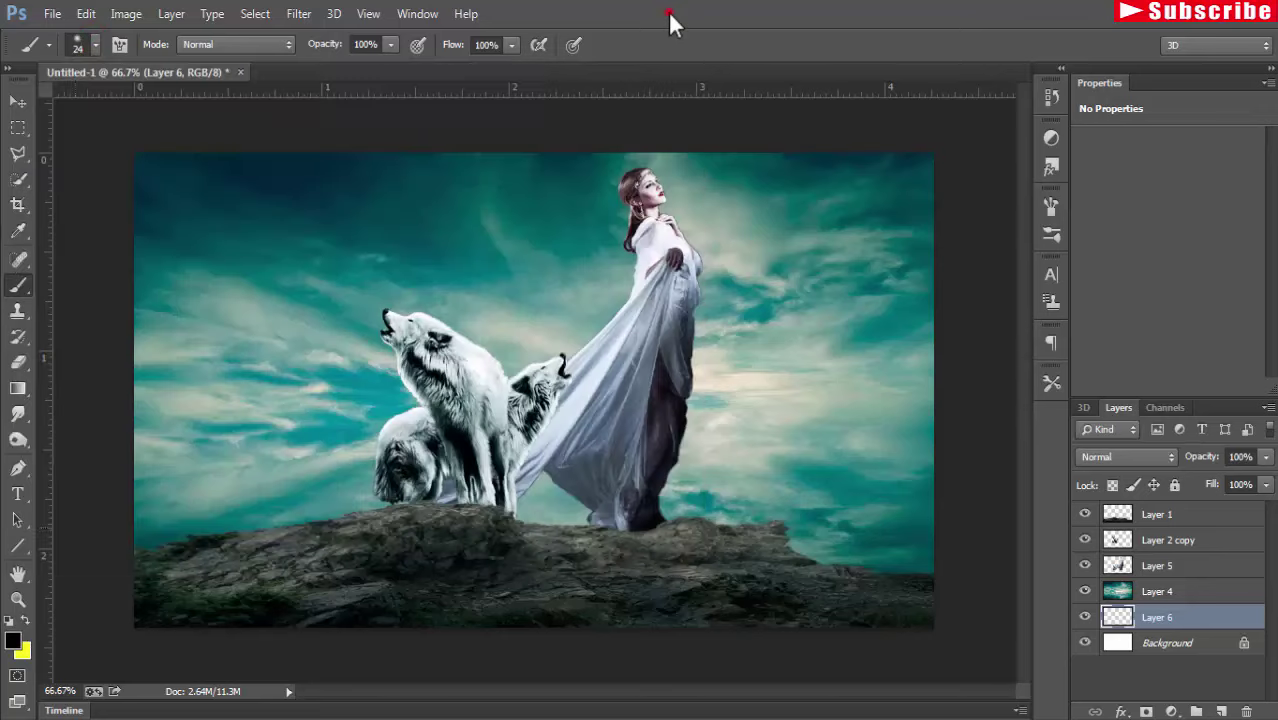
click(13, 641)
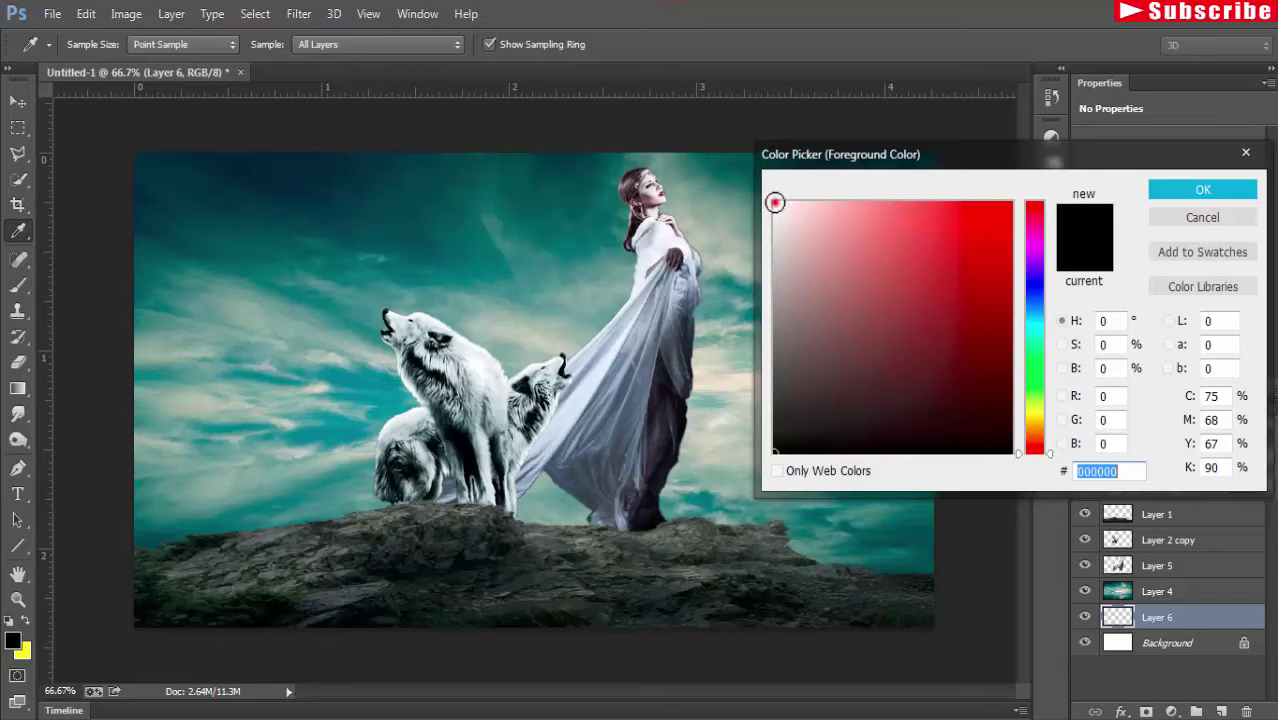
click(775, 203)
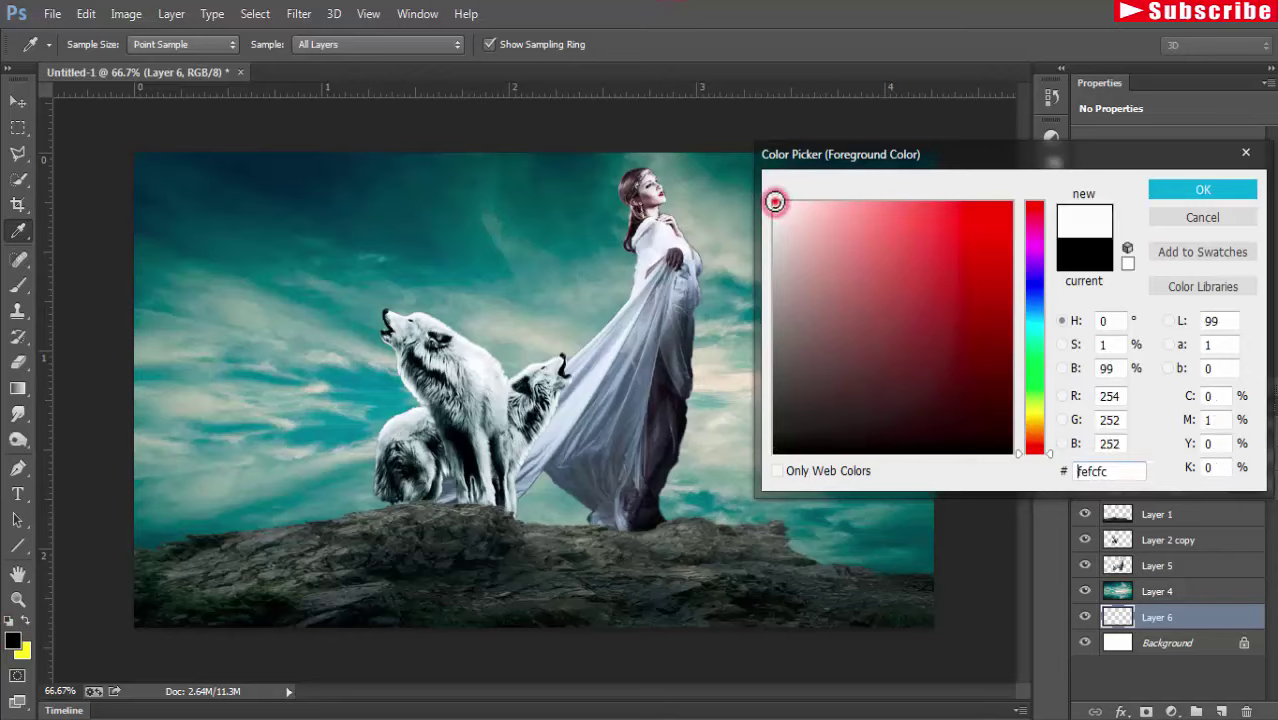
click(1200, 192)
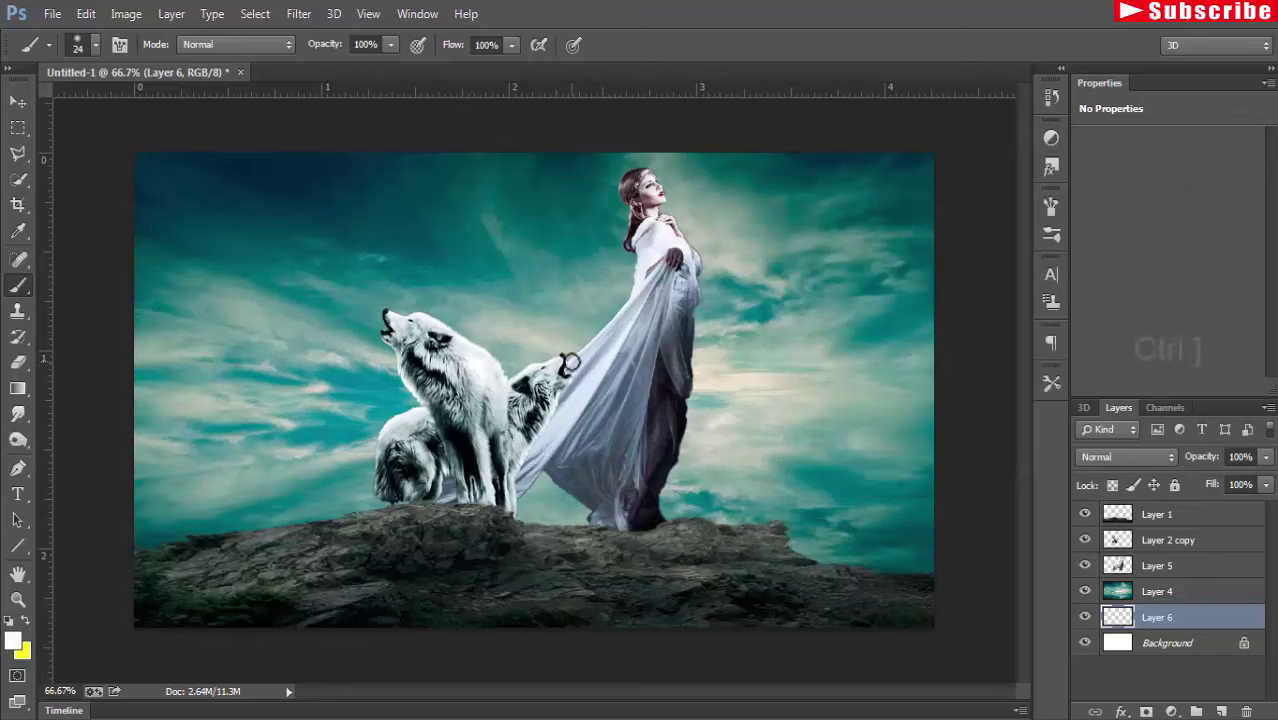
Enlarge the brush, move Layer 6 above Layer 4, and paint glow behind the wolves and gown.
key(bracketright)
key(bracketright)
key(bracketright)
key(bracketright)
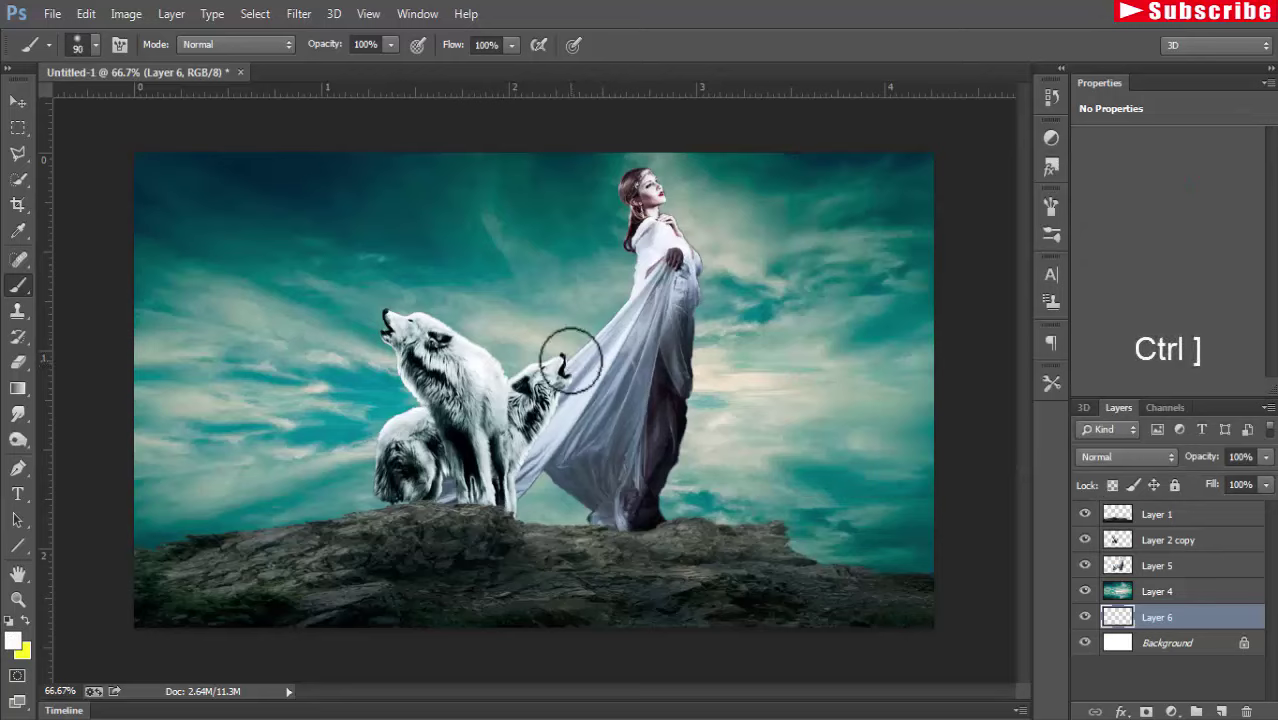
key(bracketright)
key(bracketright)
key(bracketright)
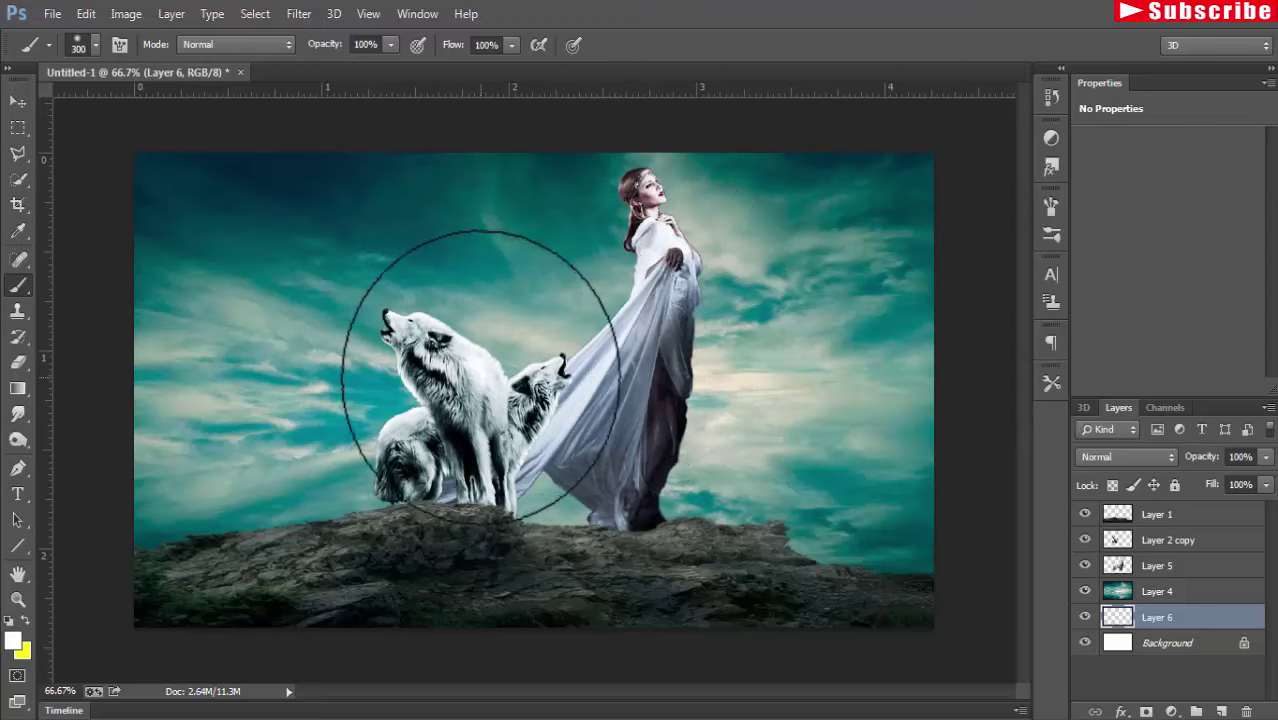
key(bracketleft)
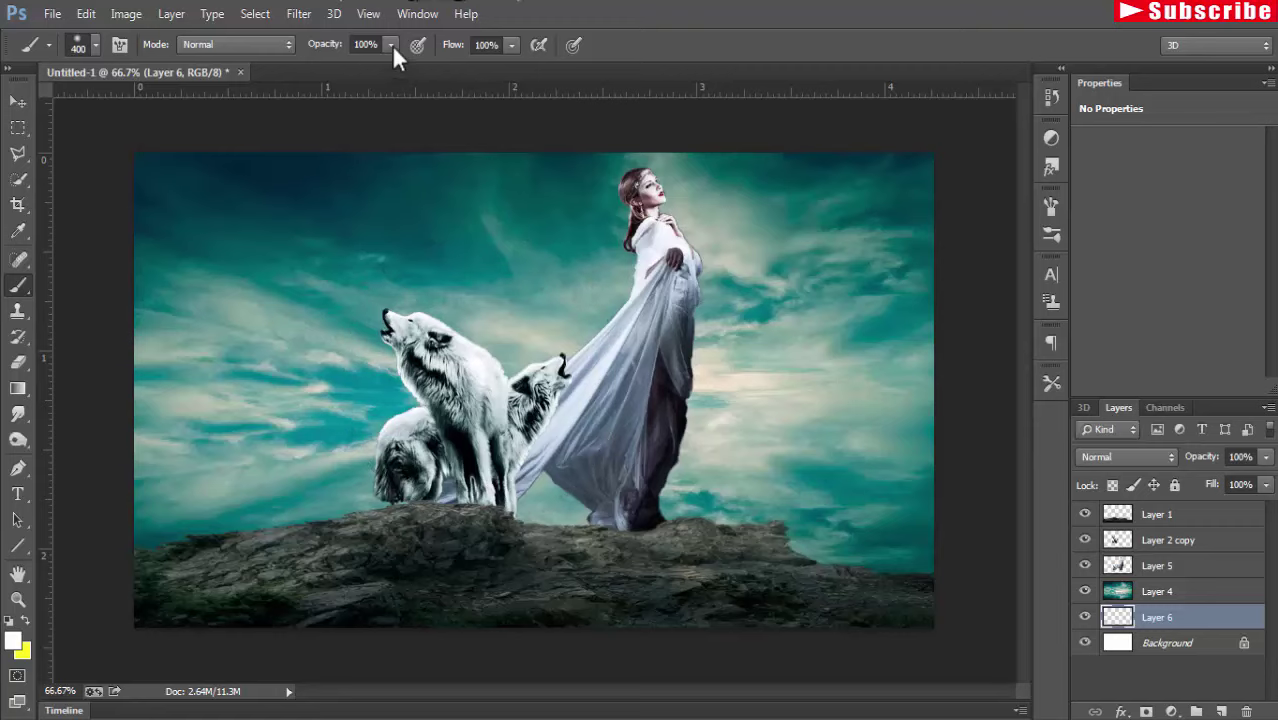
key(bracketright)
drag(1160, 620, 1162, 591)
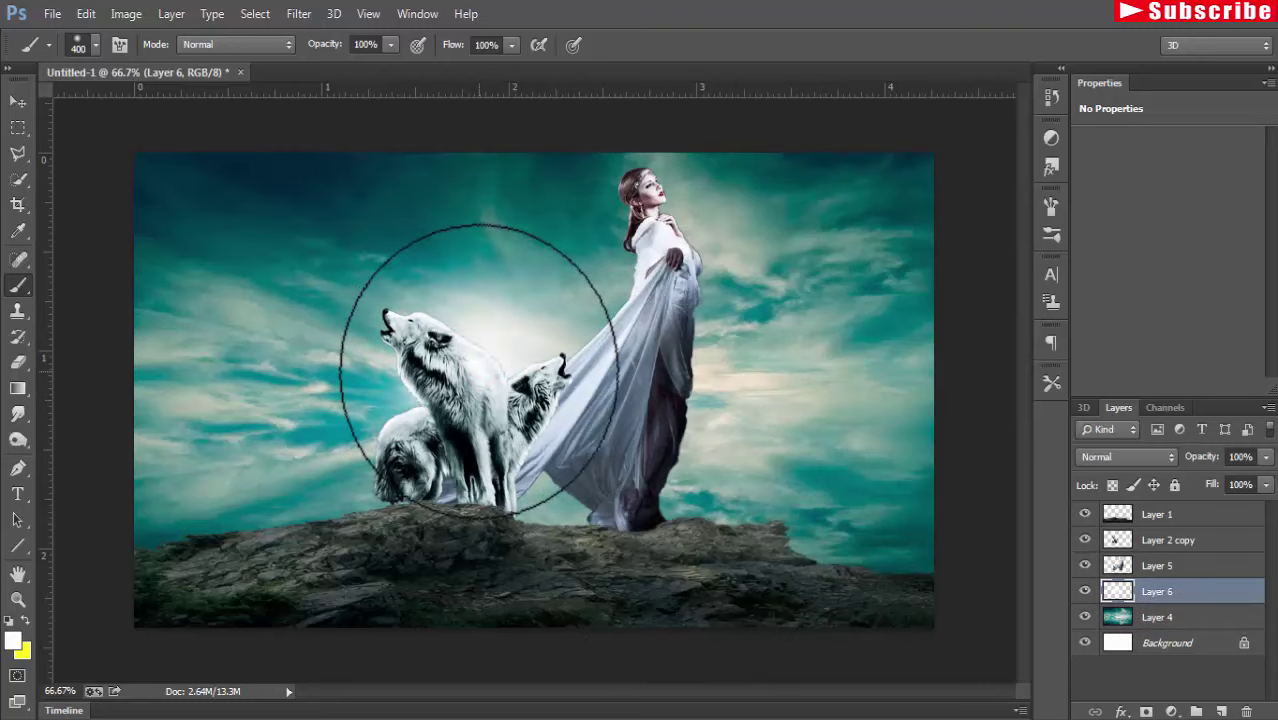
click(472, 372)
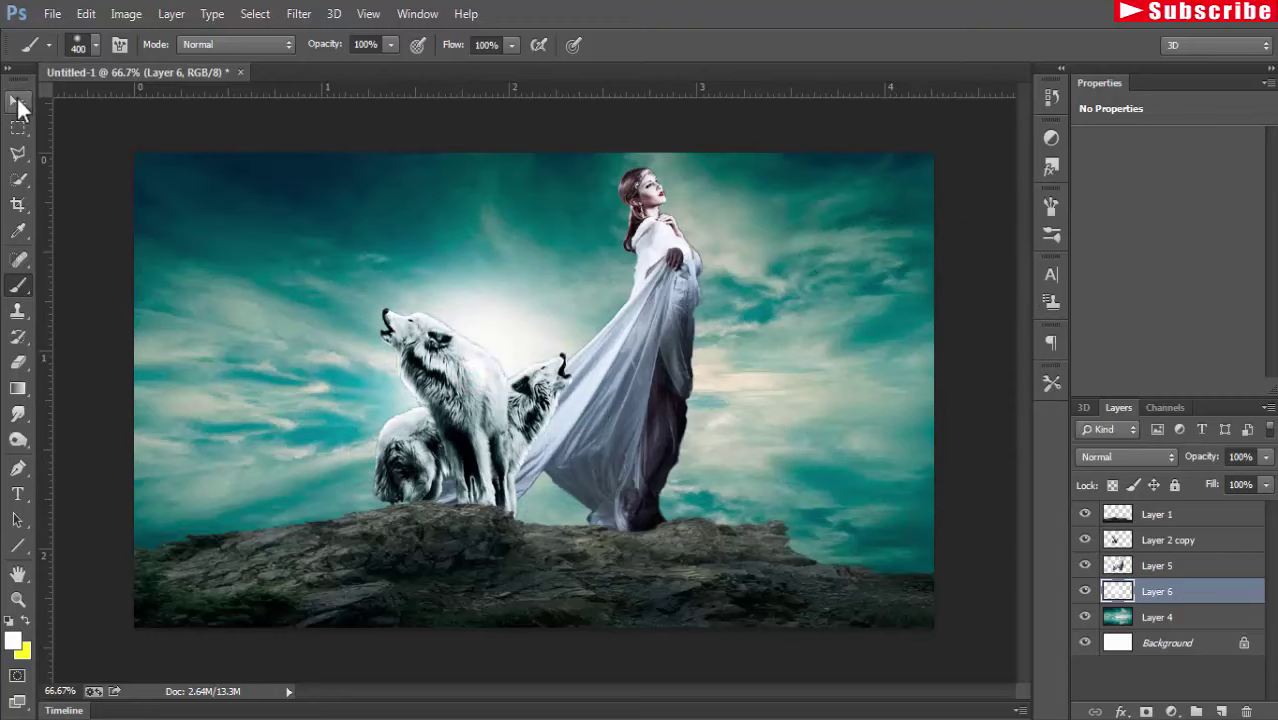
click(619, 520)
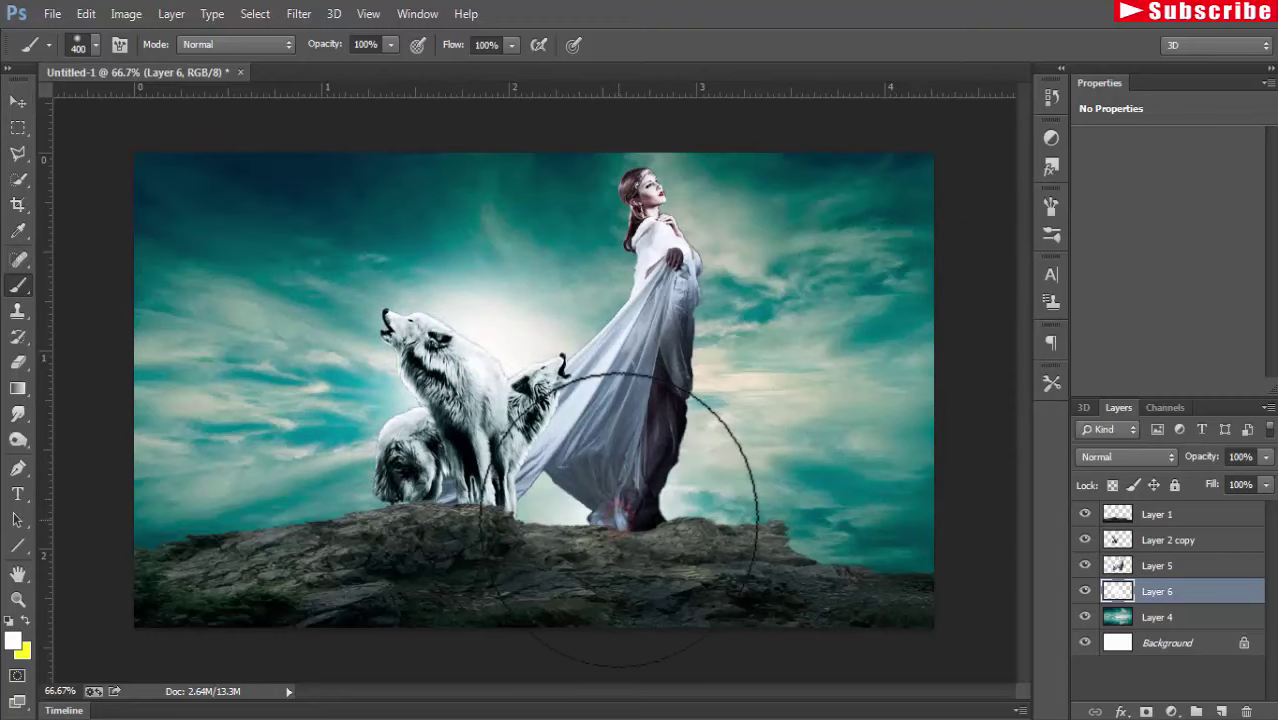
click(12, 105)
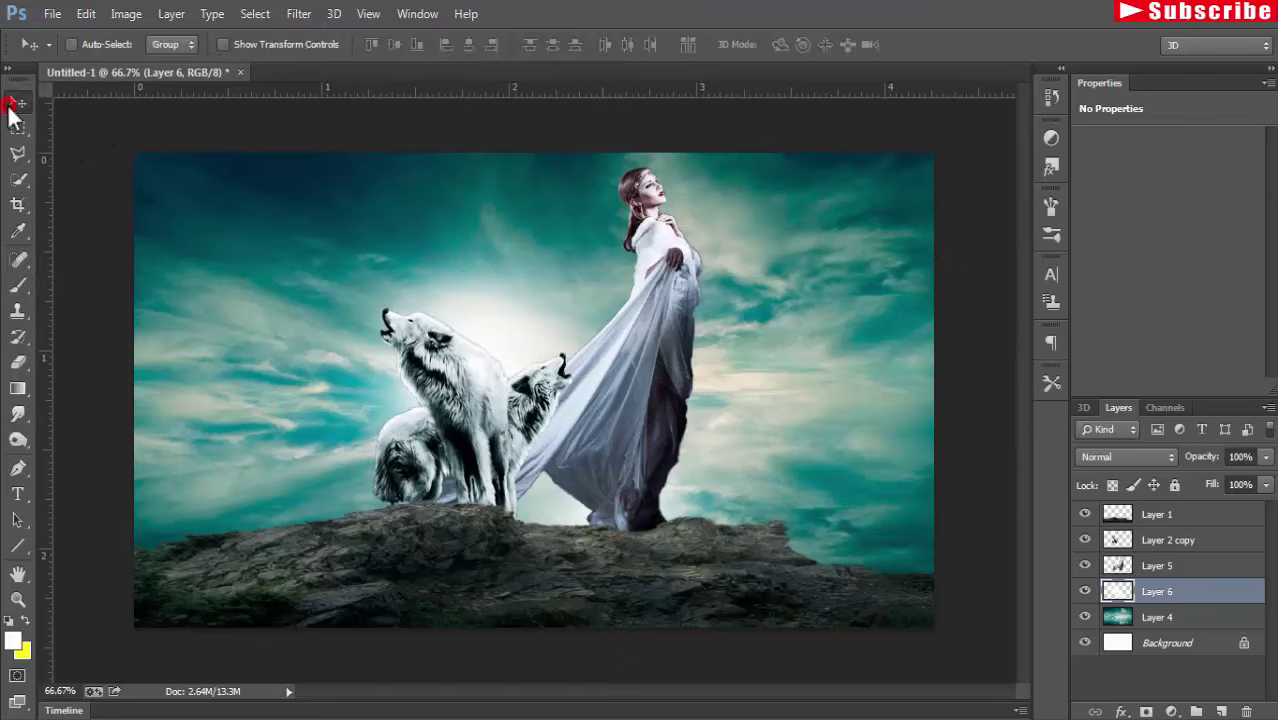
Add a grey #646363 Solid Color fill layer over the composite, blended as Soft Light.
click(1149, 514)
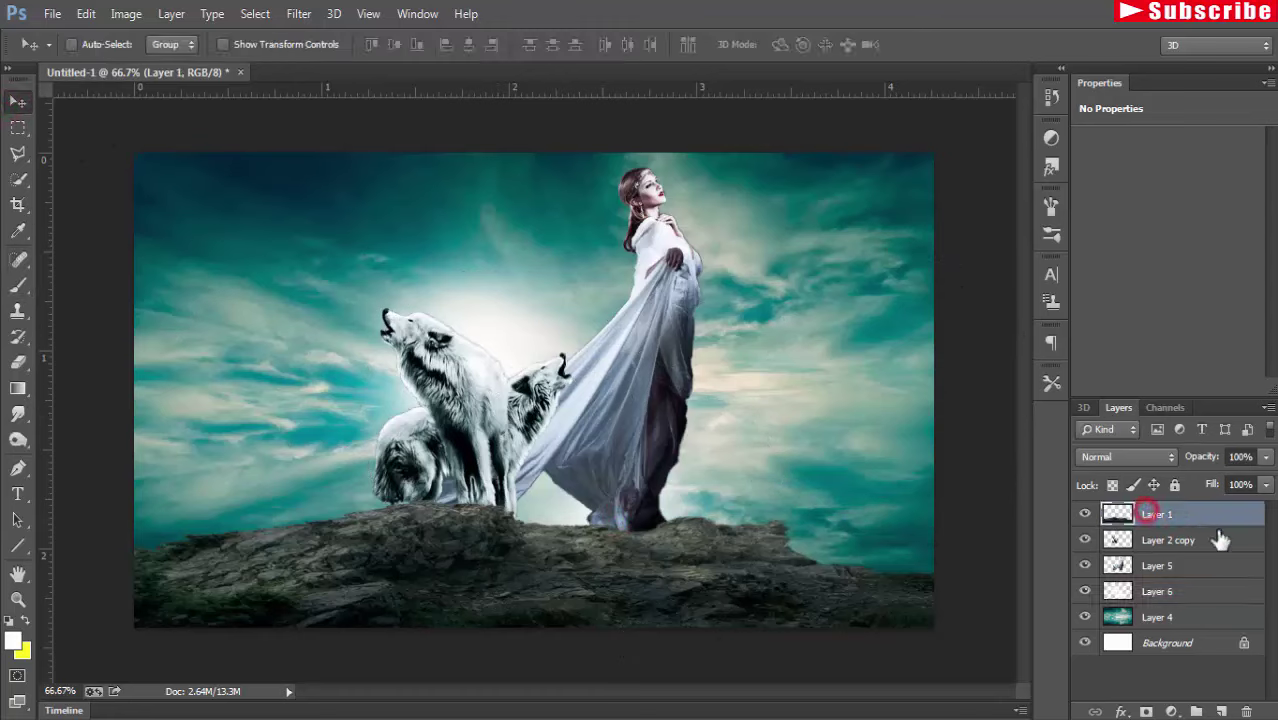
click(1221, 711)
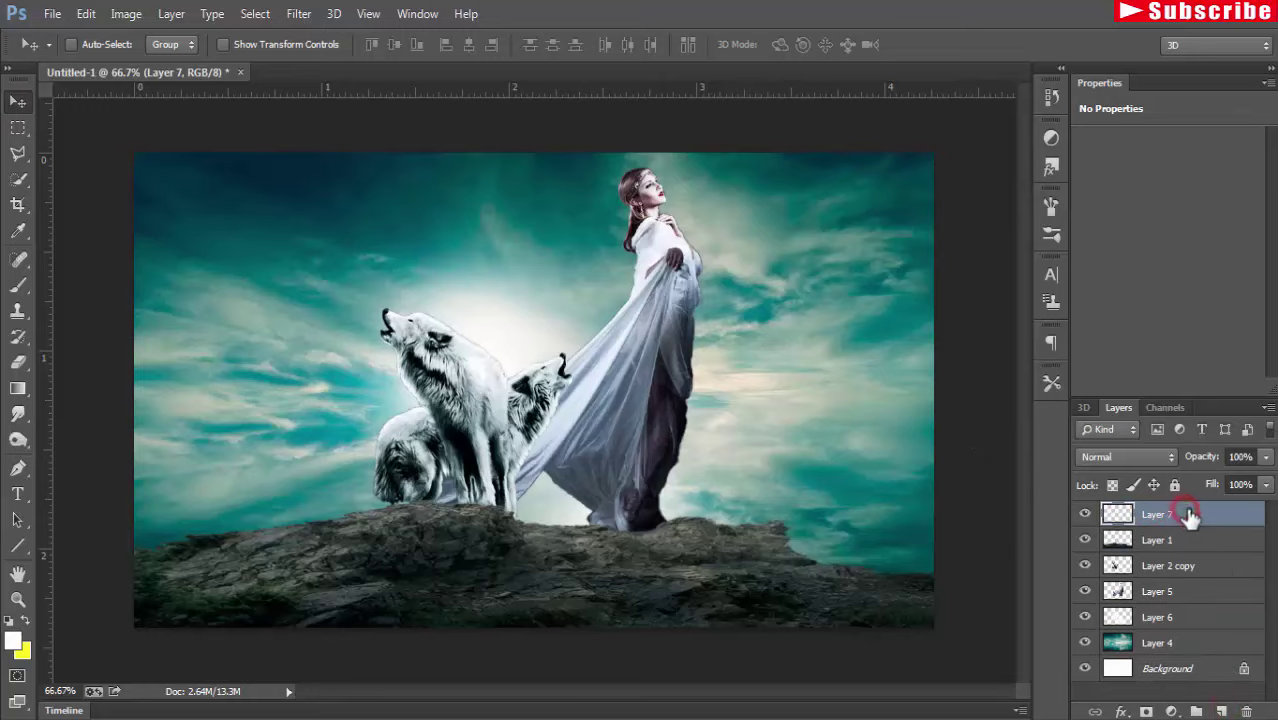
click(1172, 711)
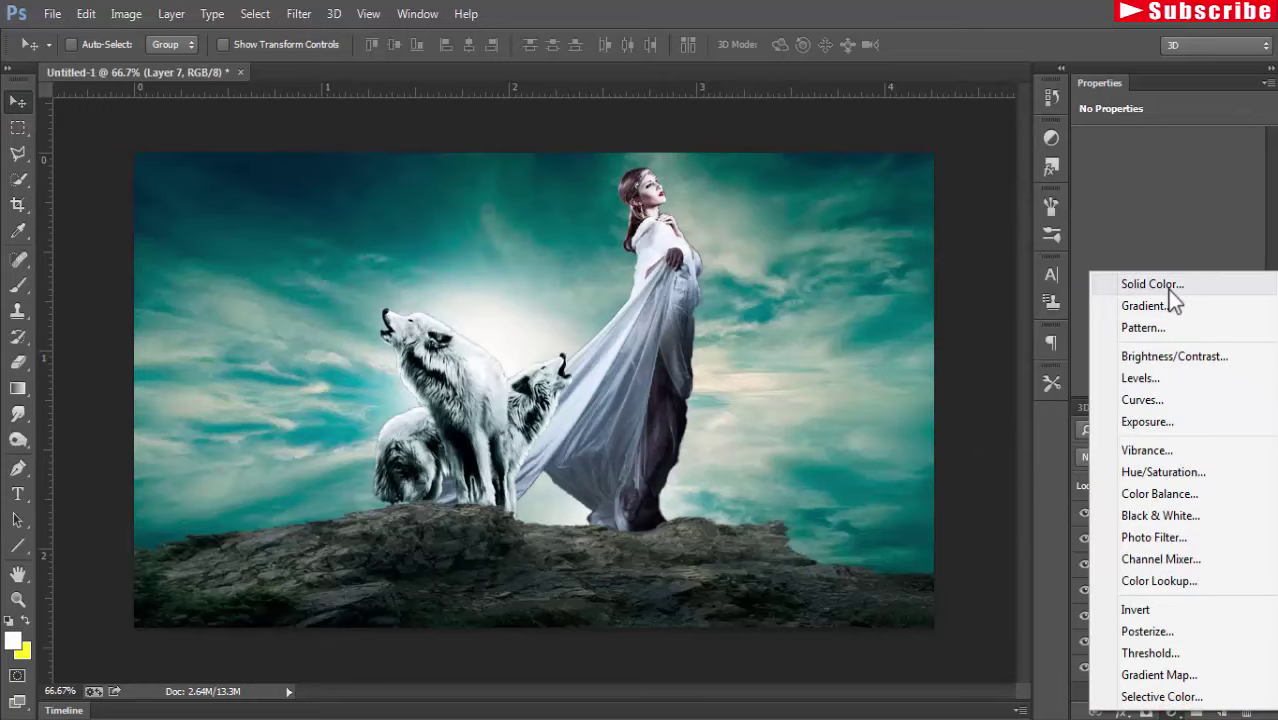
click(1167, 290)
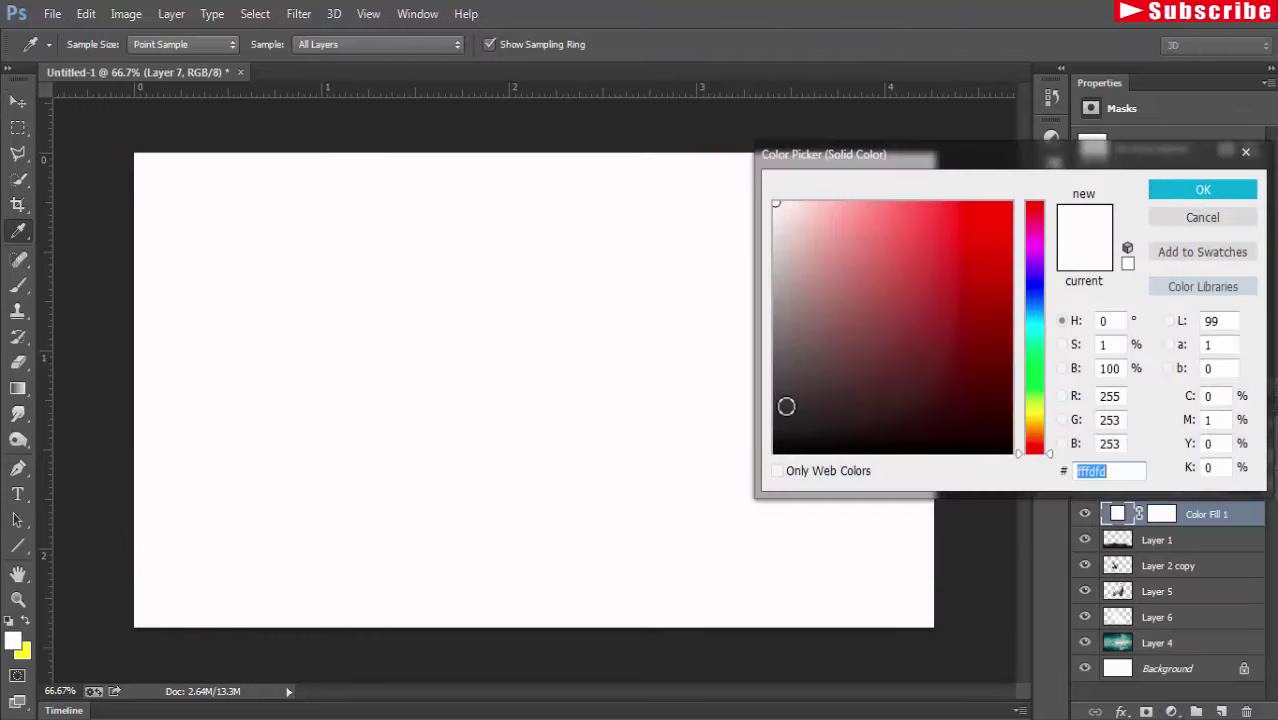
mouse_move(777, 357)
mouse_down()
mouse_move(777, 381)
mouse_move(776, 354)
mouse_up()
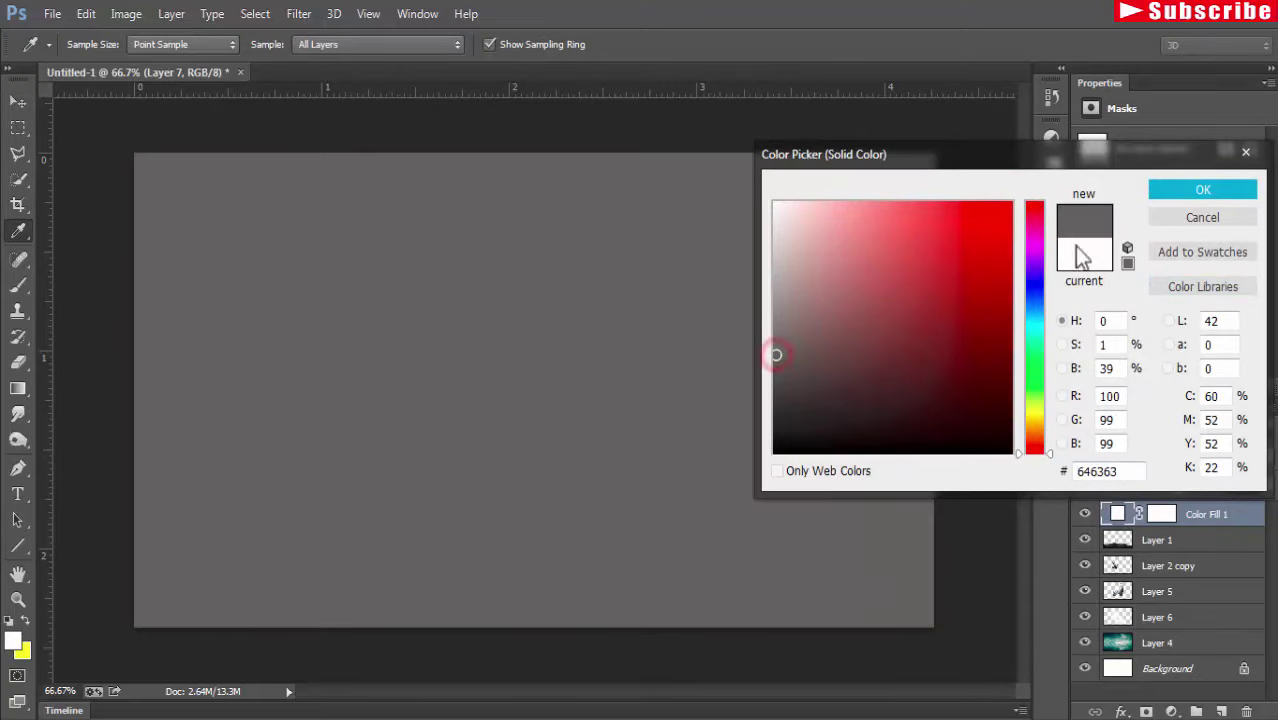
click(1160, 188)
click(1168, 457)
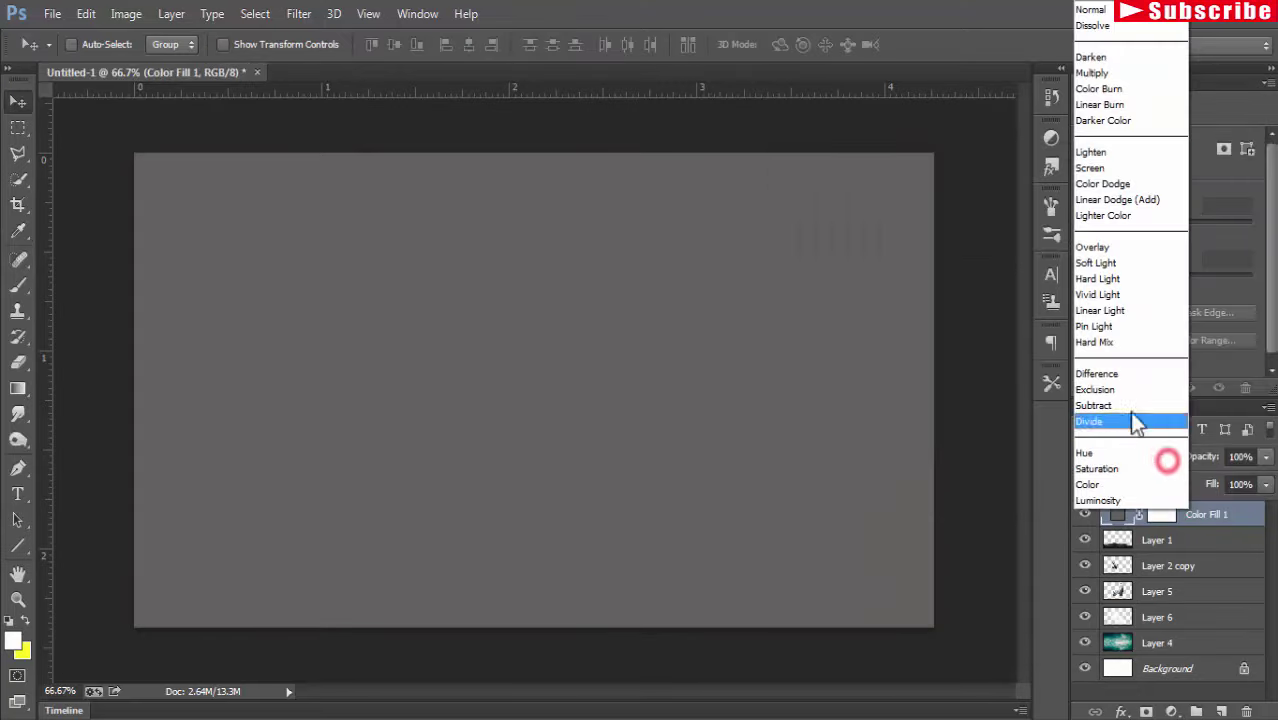
click(1117, 266)
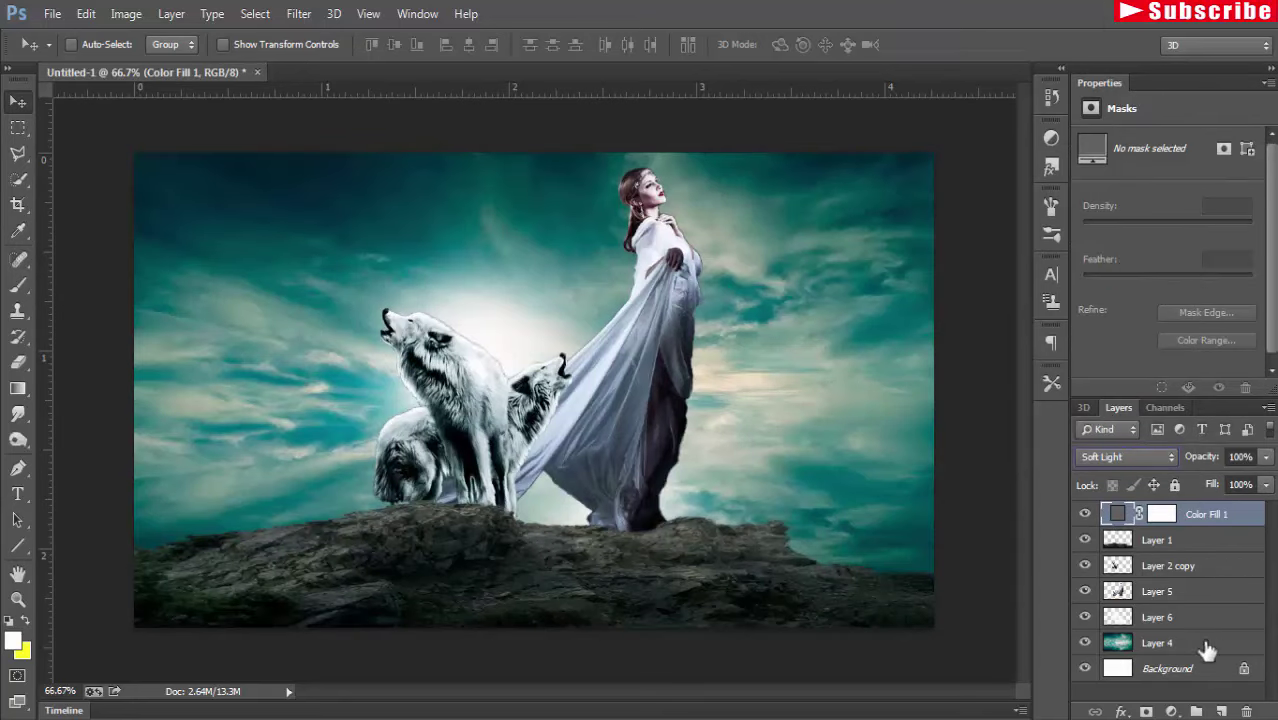
click(1143, 541)
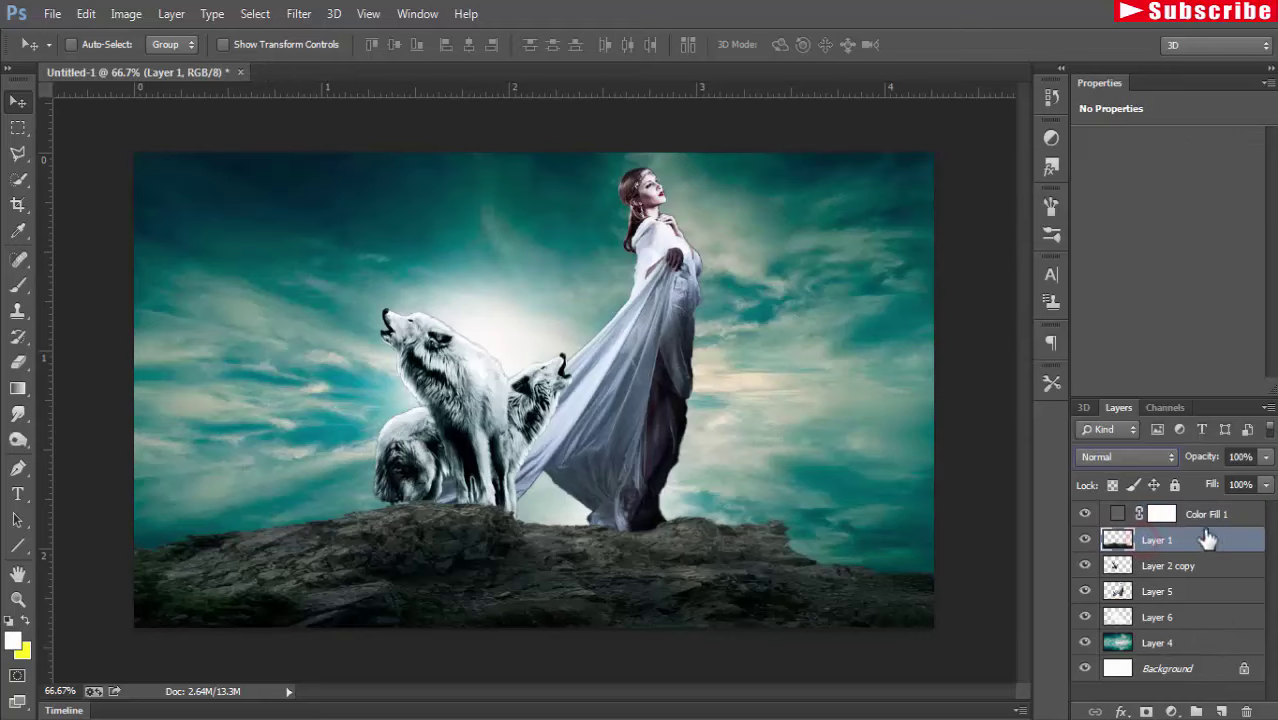
click(299, 15)
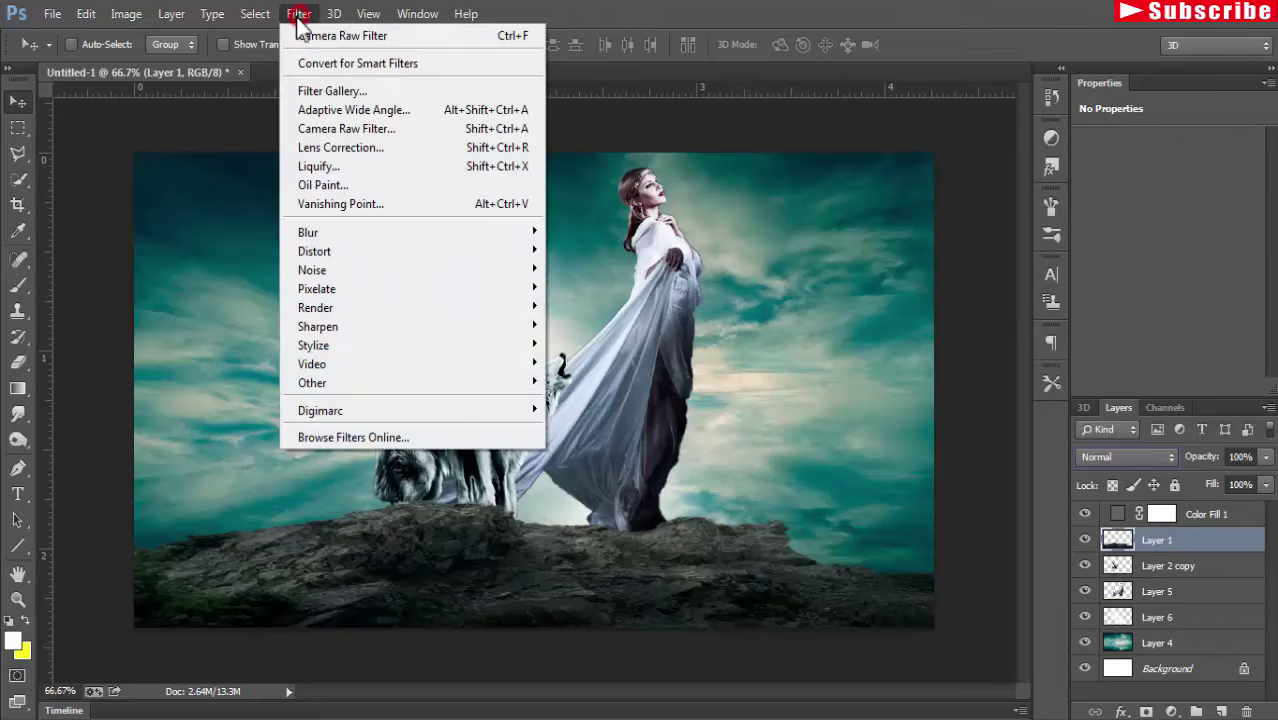
Apply Camera Raw to Layer 1 with Clarity +94 and a cooler temperature.
click(346, 129)
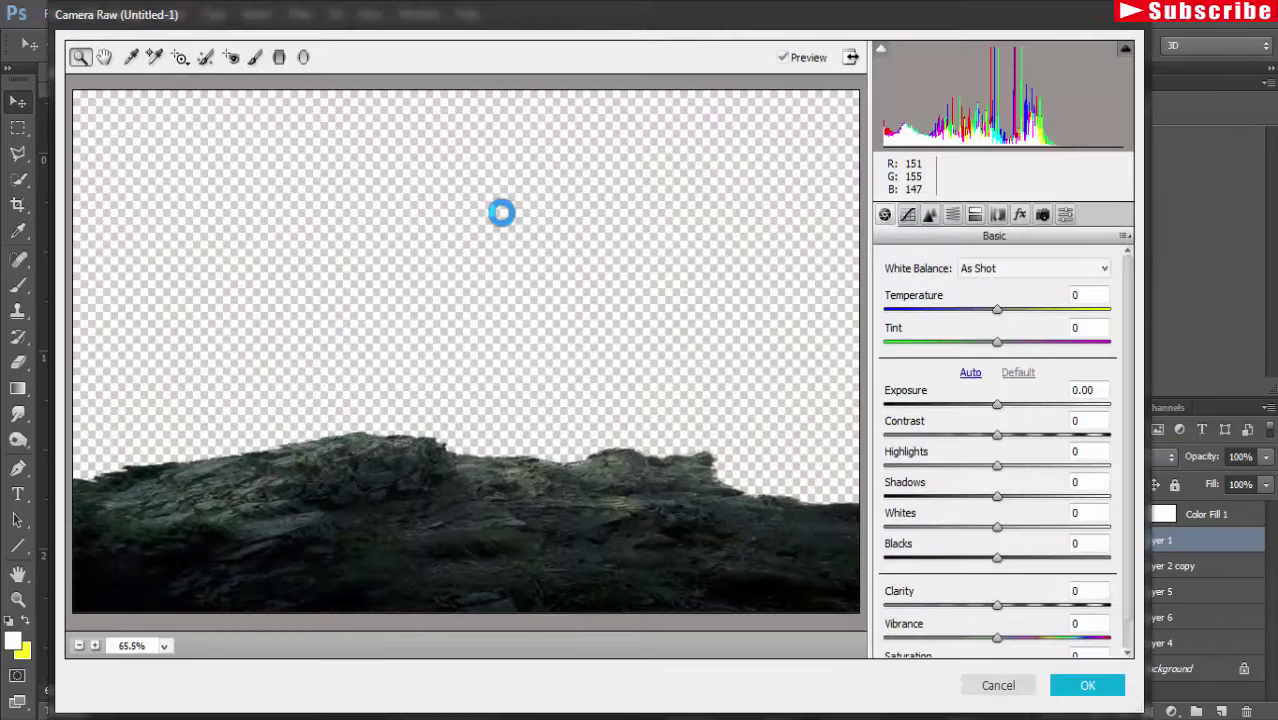
drag(997, 605, 1105, 606)
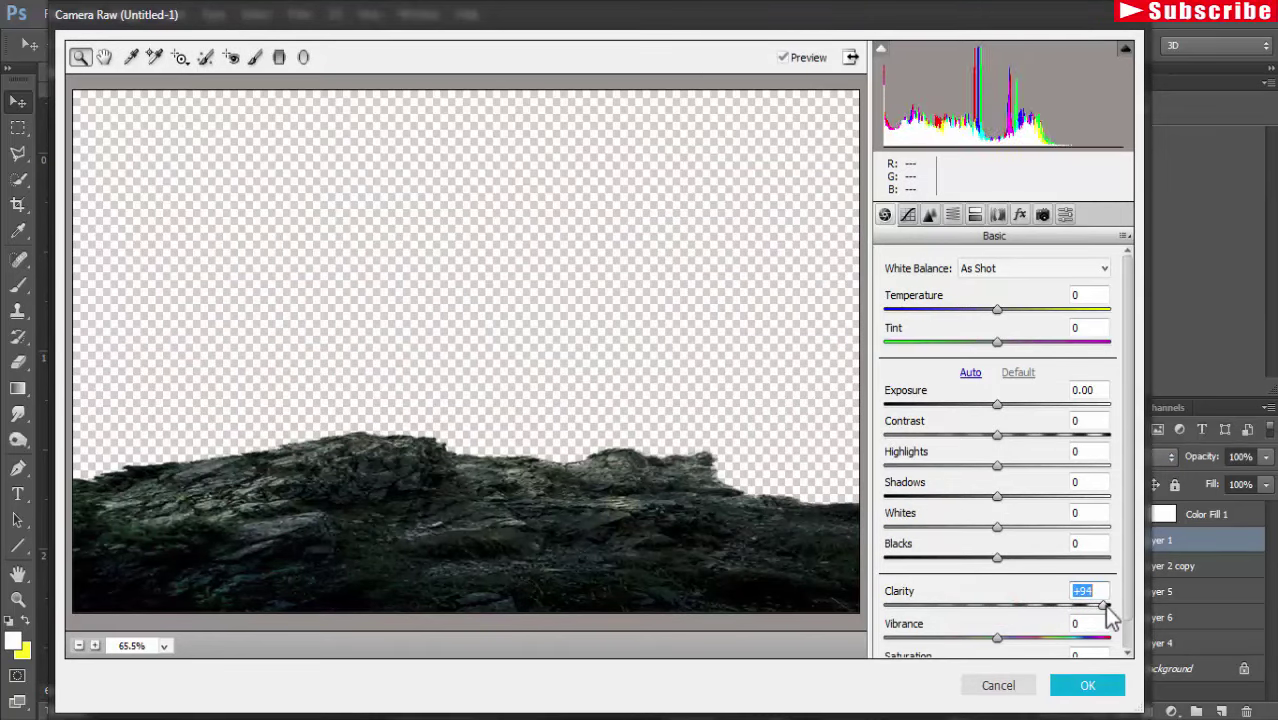
mouse_move(999, 311)
mouse_down()
mouse_move(975, 312)
mouse_move(989, 315)
mouse_up()
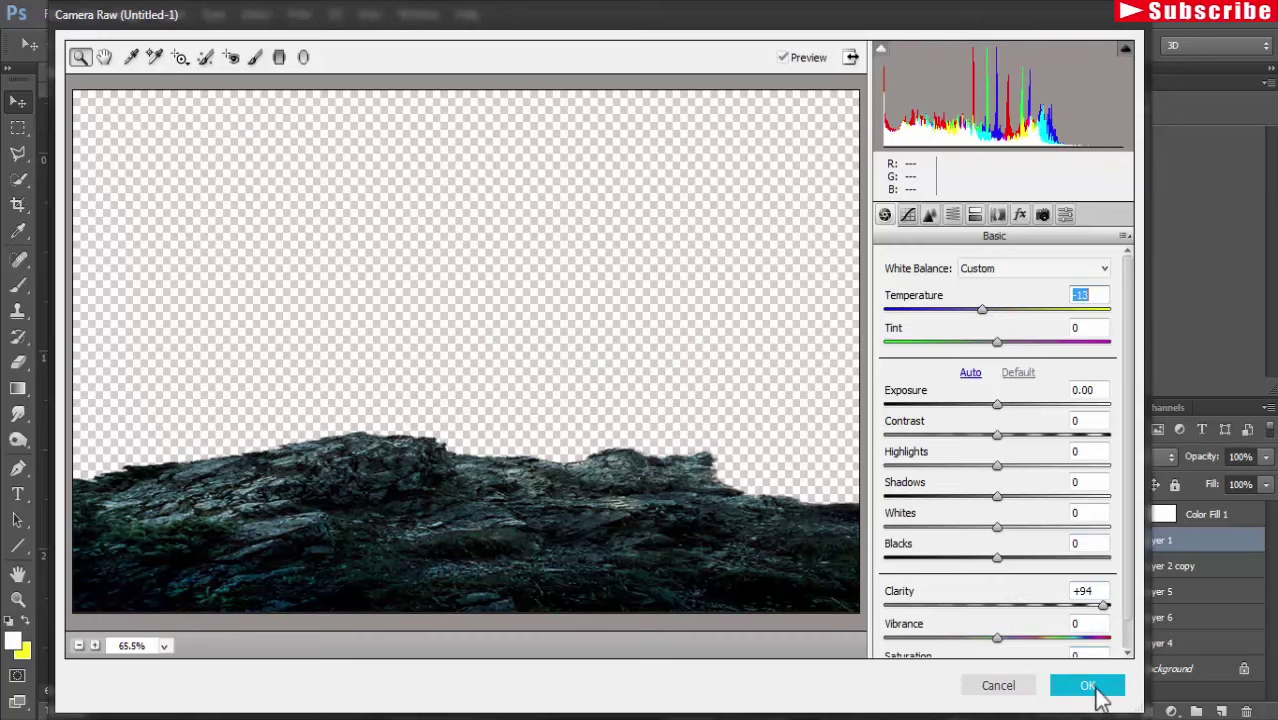
click(1092, 688)
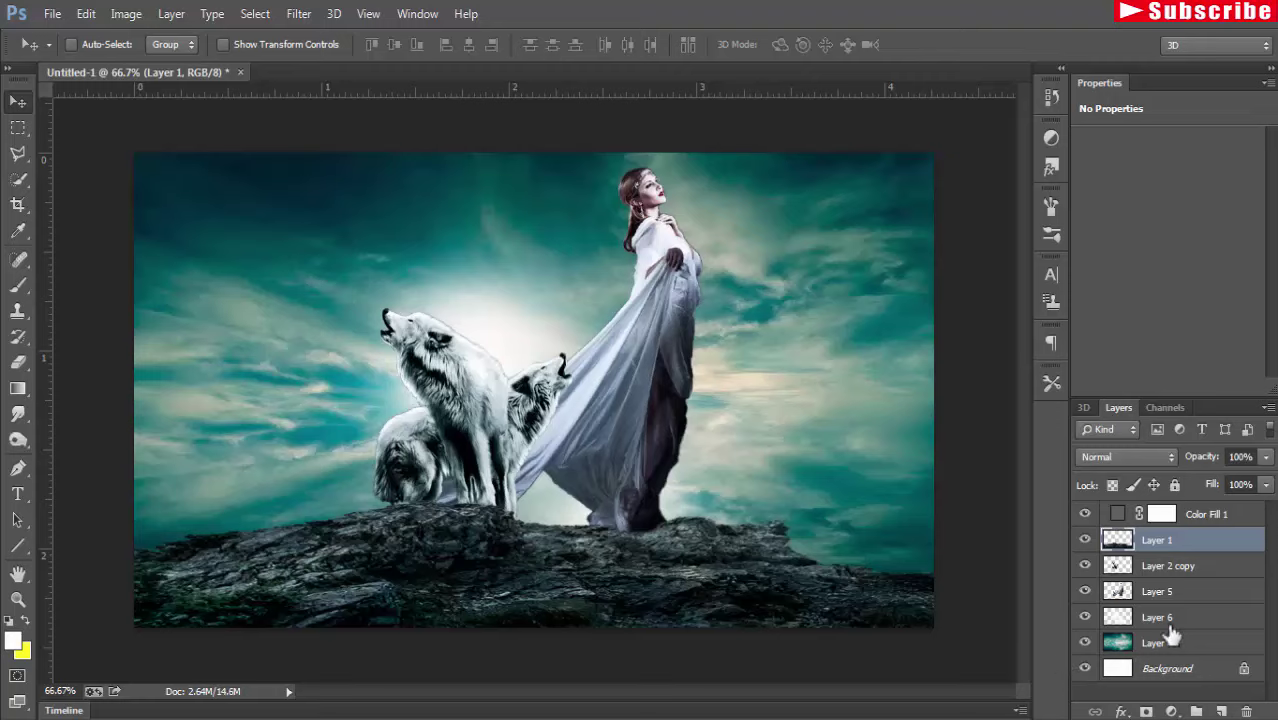
Add a new Gradient Fill layer above Color Fill 1.
click(1203, 516)
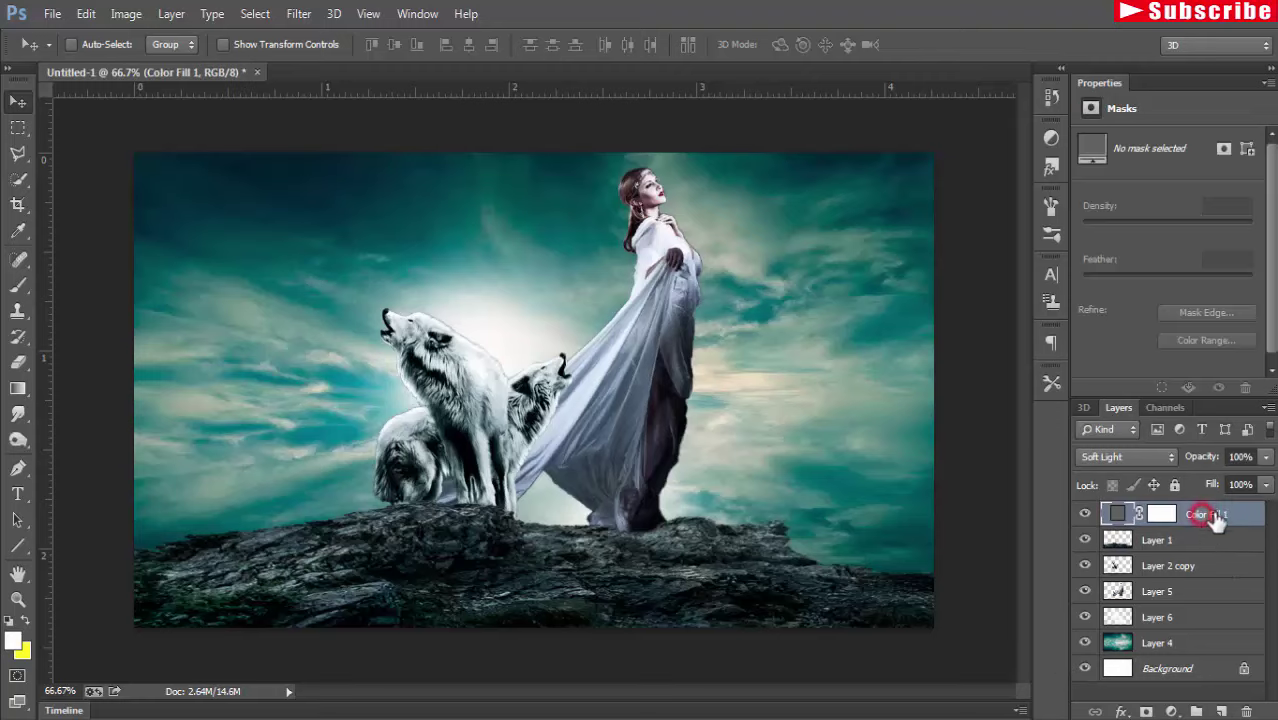
click(1221, 712)
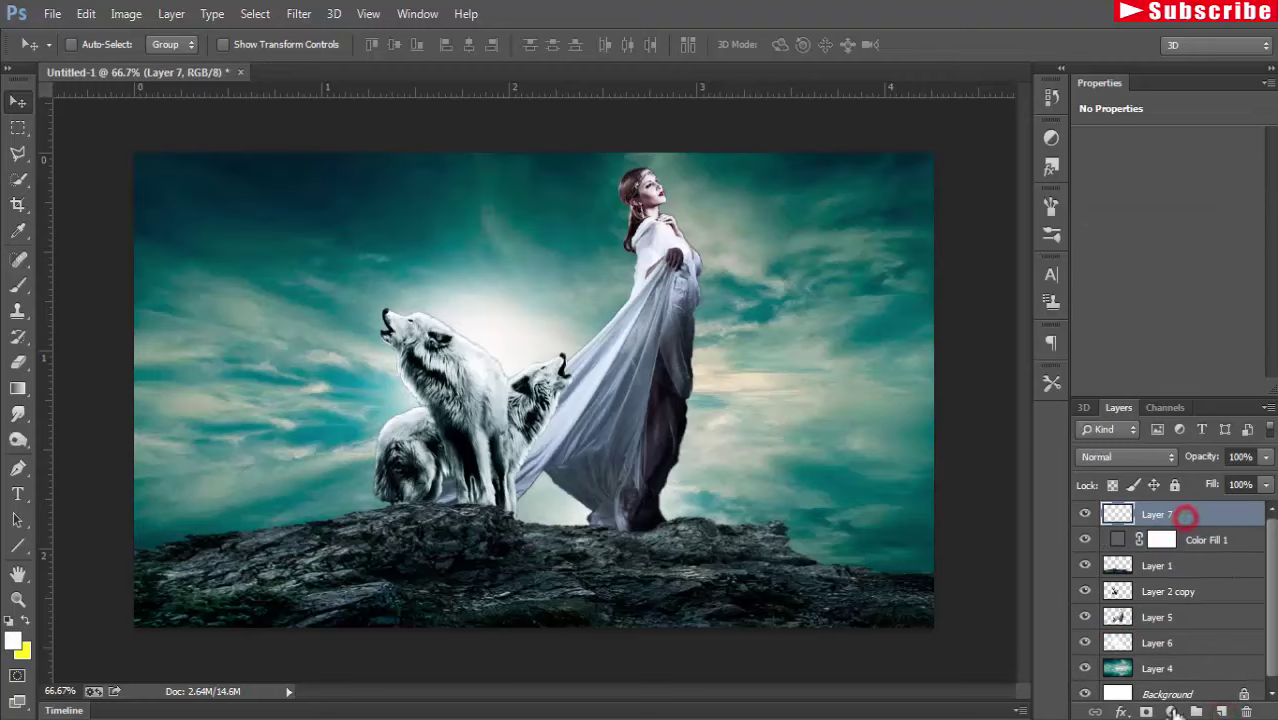
click(1172, 712)
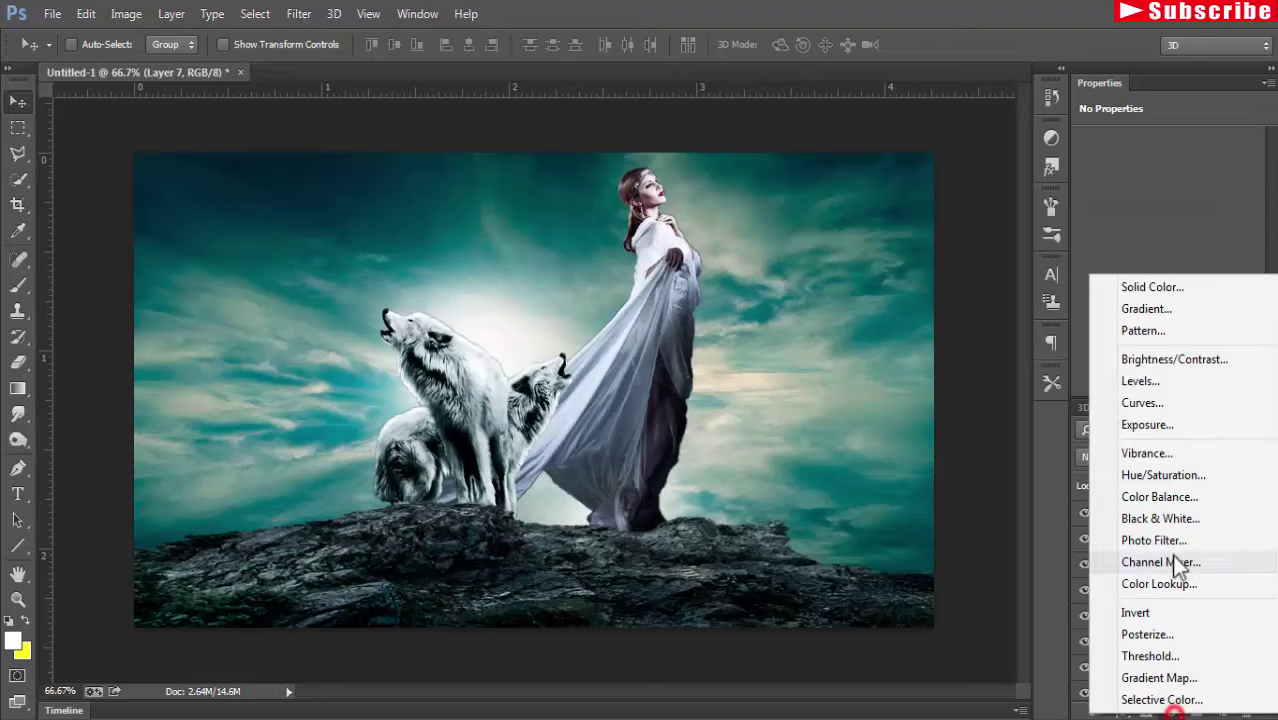
click(1156, 313)
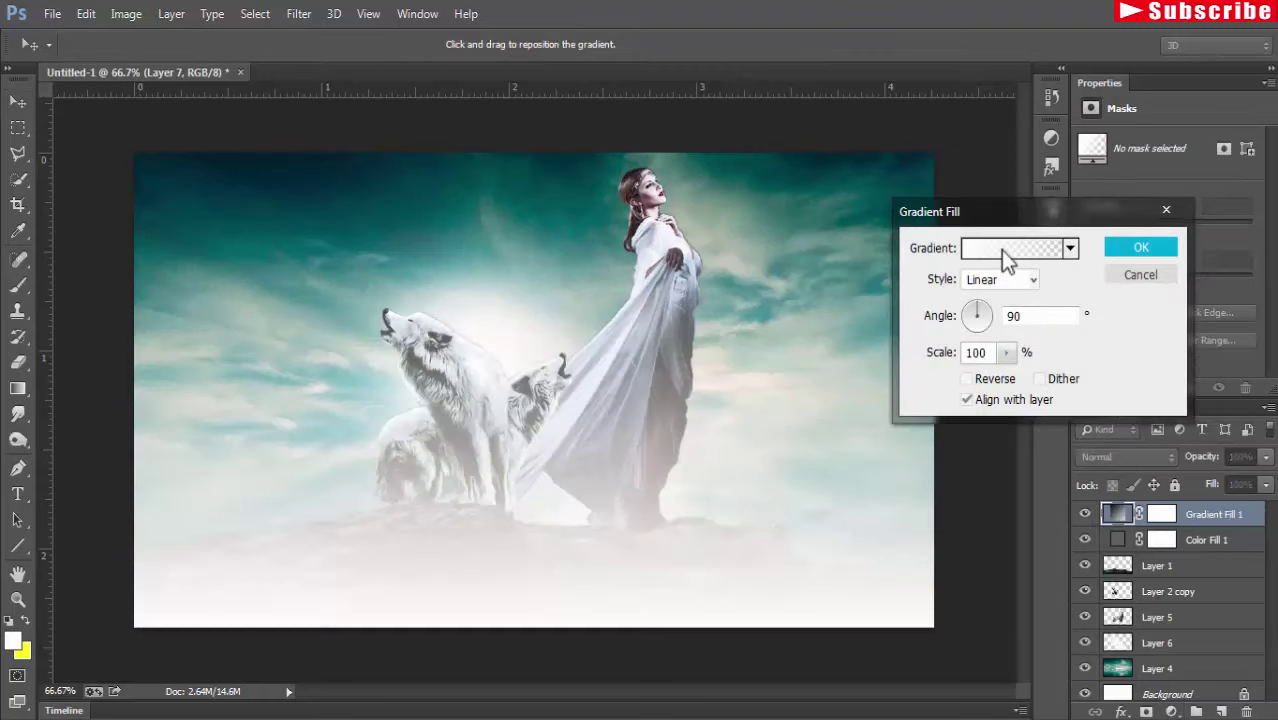
Set the gradient's left stop to #020202 for a black-to-transparent gradient.
click(1005, 250)
click(845, 480)
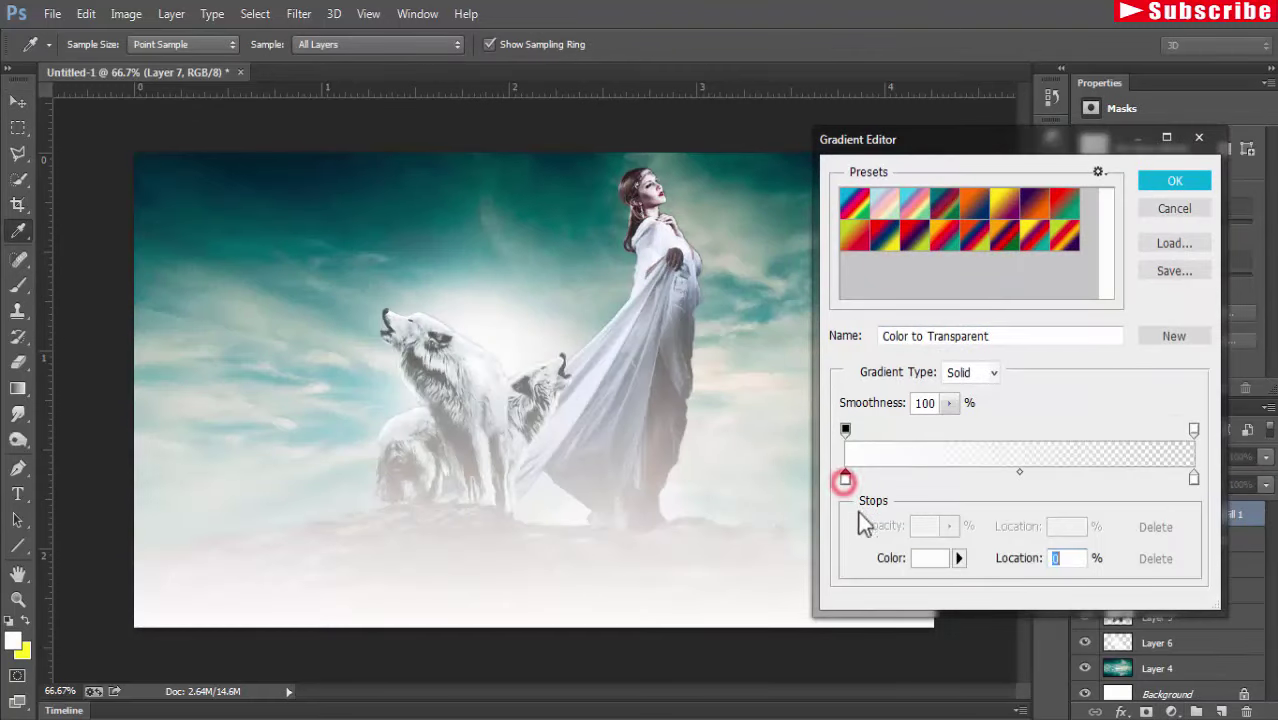
click(935, 558)
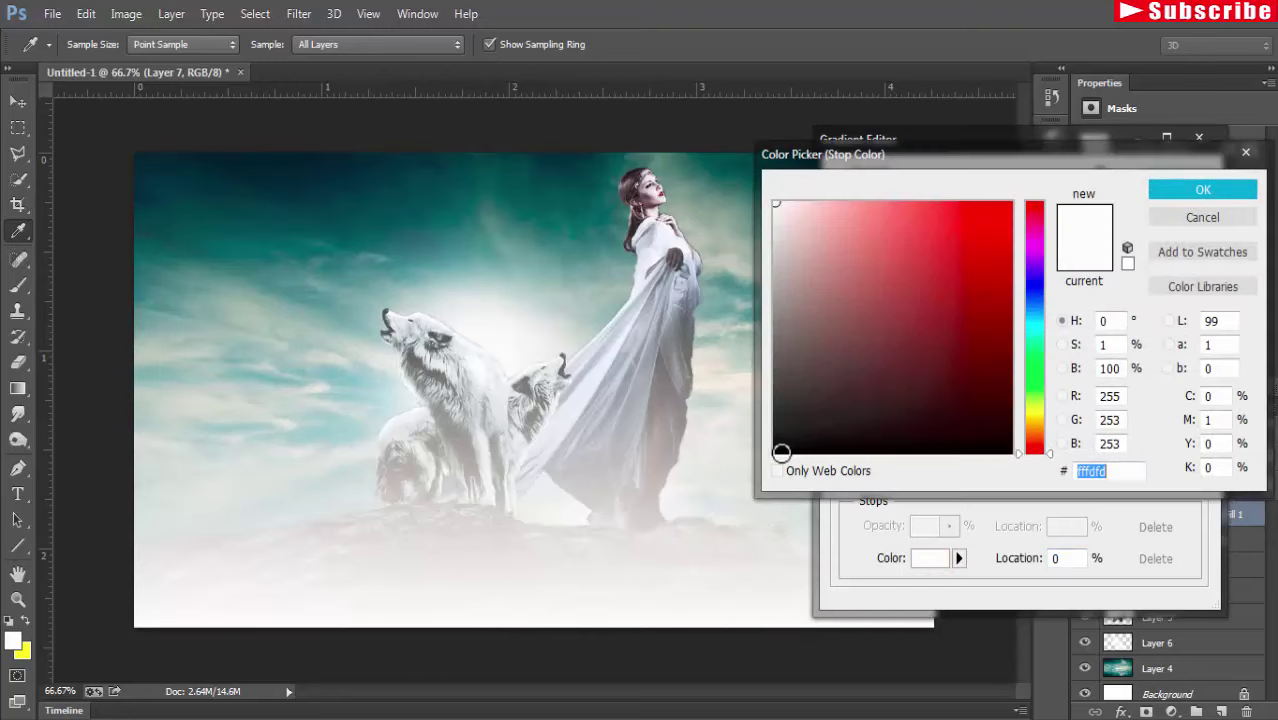
click(776, 422)
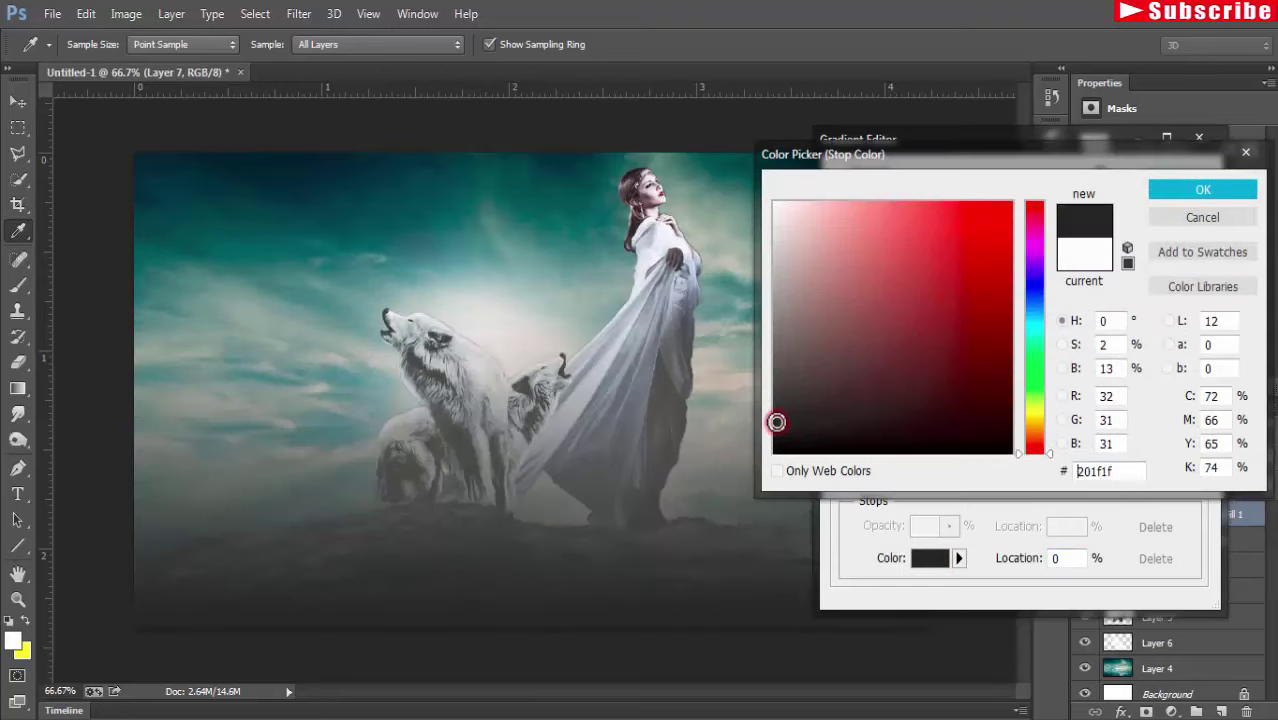
drag(776, 427, 776, 450)
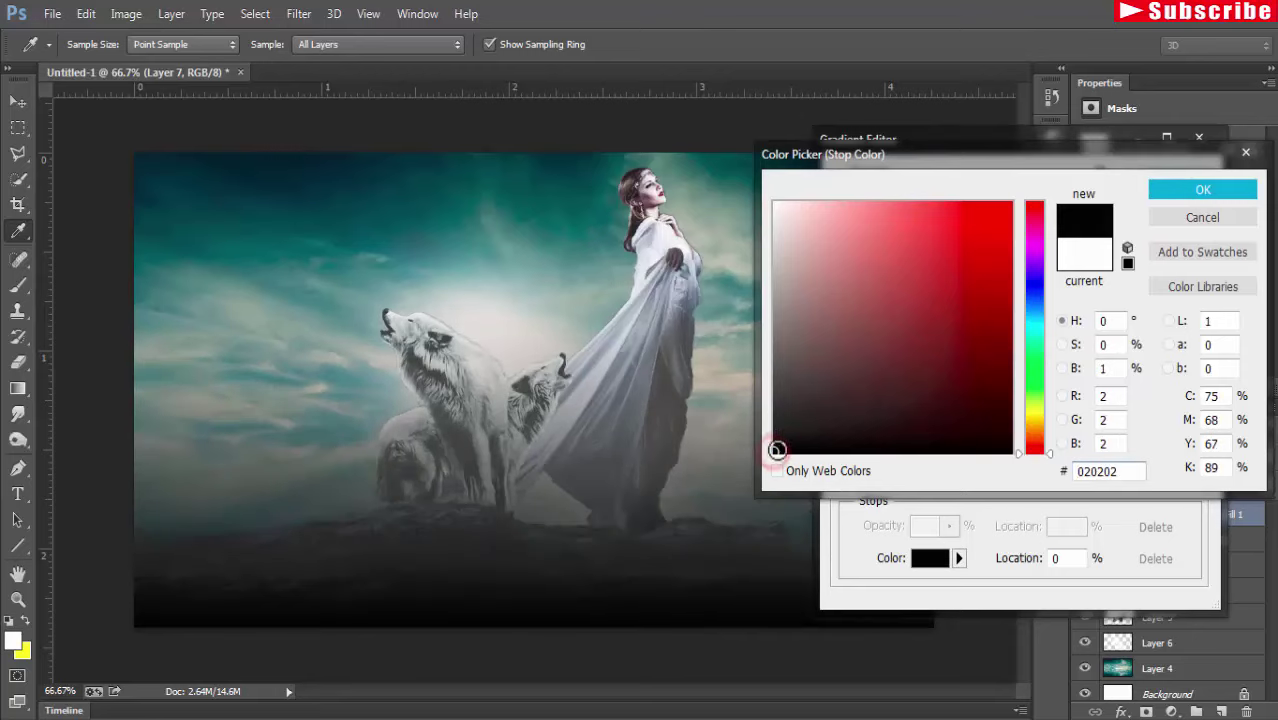
click(1160, 193)
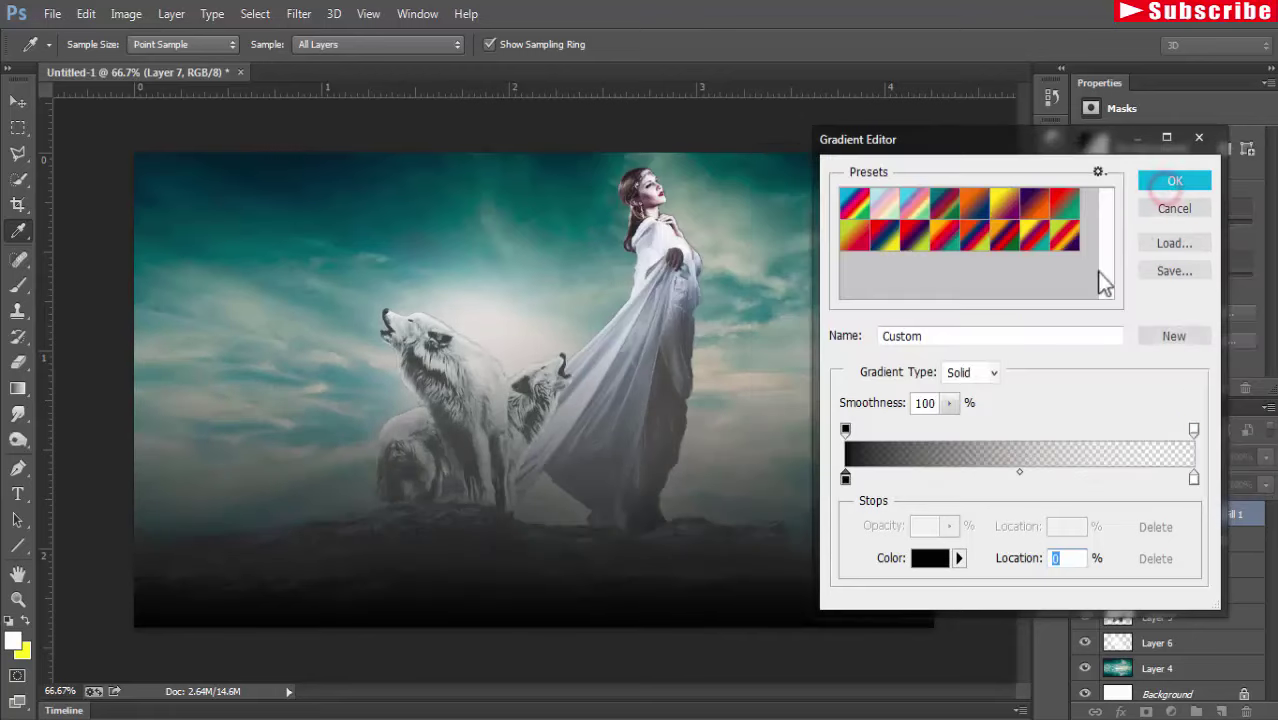
click(1175, 183)
Make the gradient a reversed Radial at 199% scale, blended in Soft Light.
click(1036, 281)
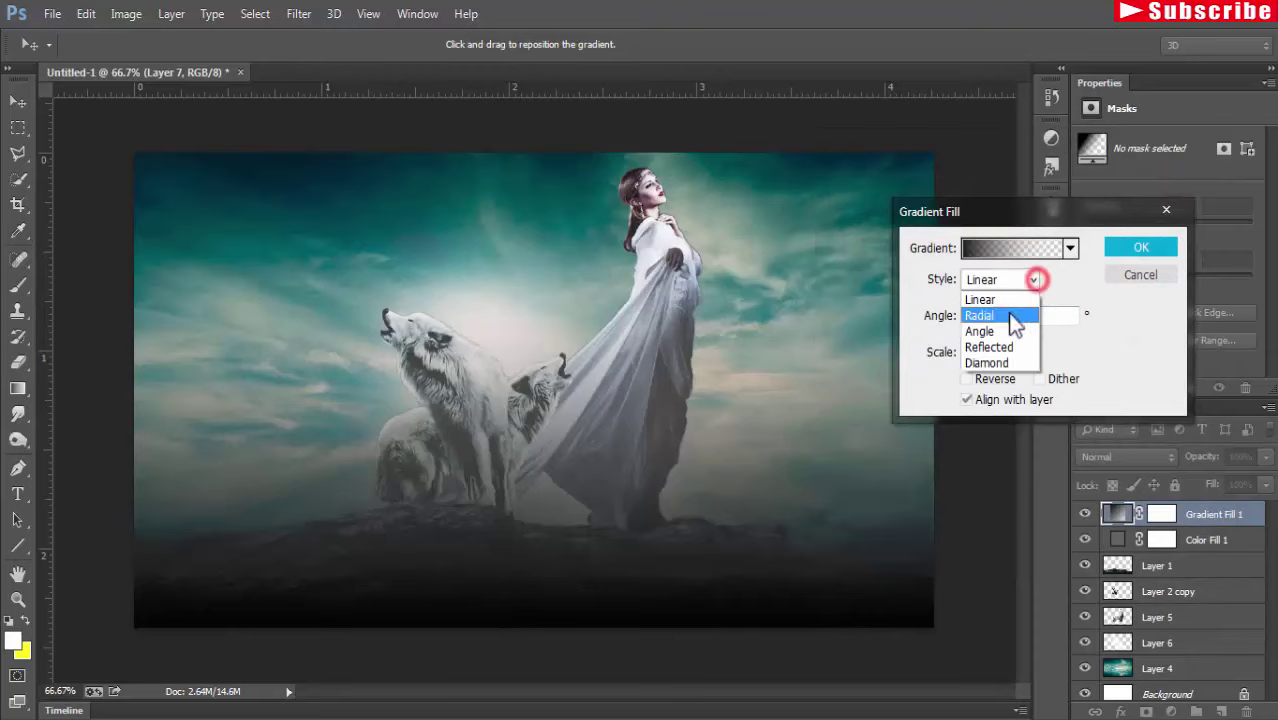
click(1012, 318)
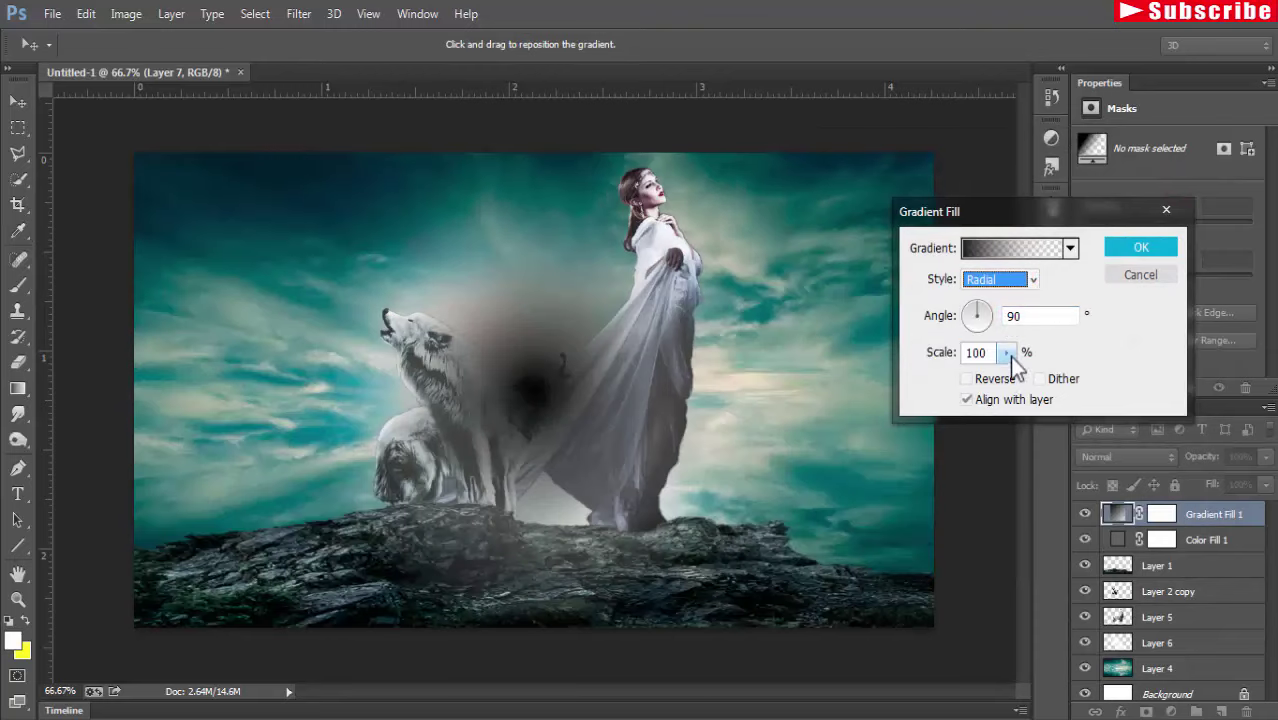
click(968, 380)
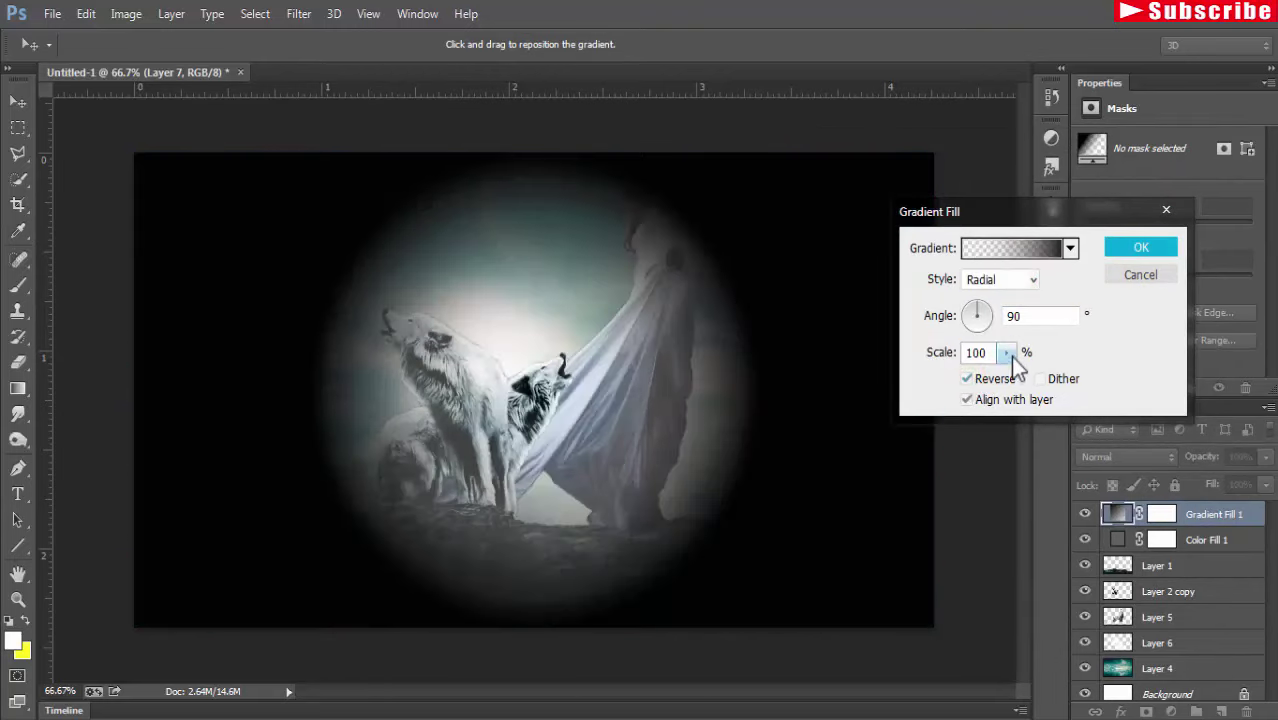
click(1006, 352)
drag(1007, 375, 1025, 377)
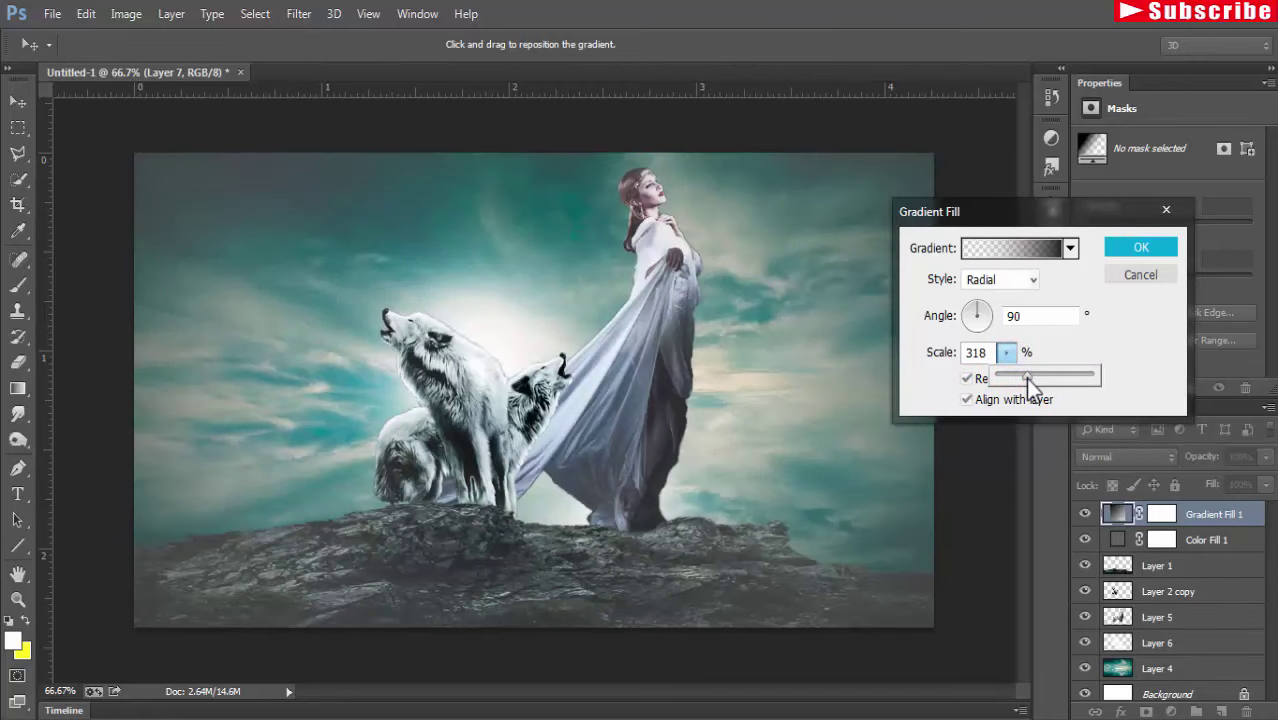
drag(1025, 377, 1014, 375)
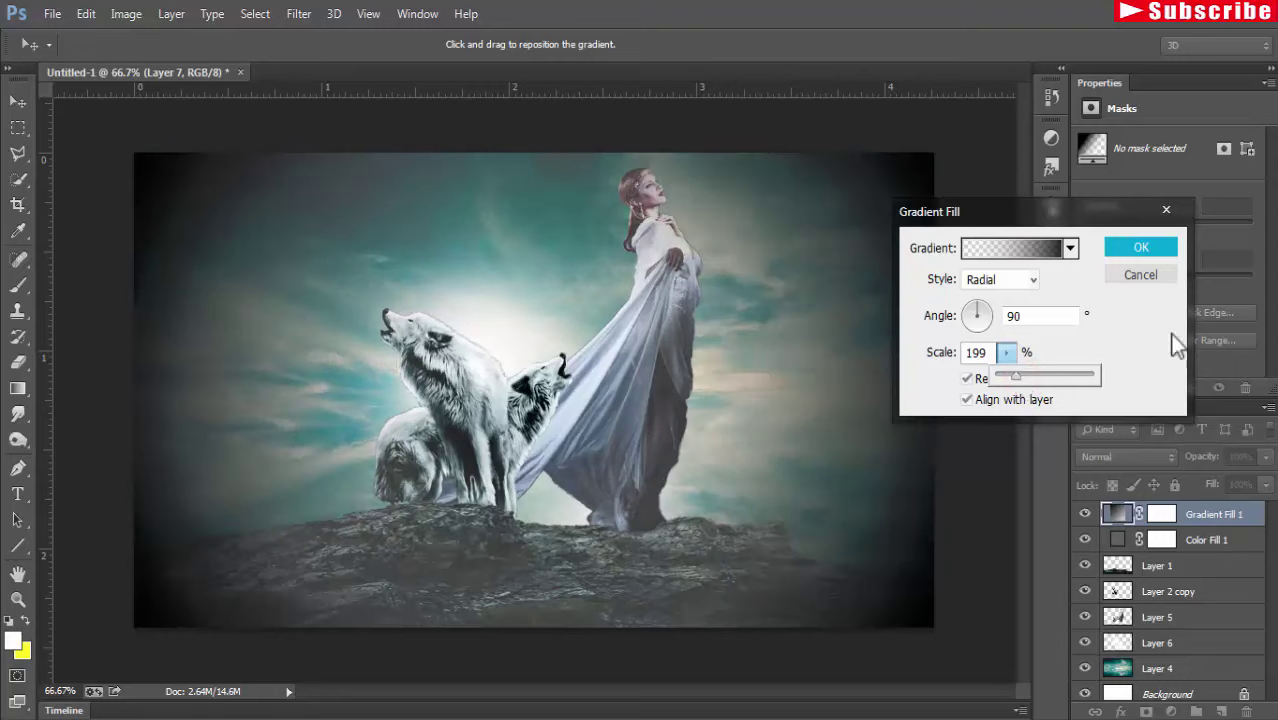
click(1141, 247)
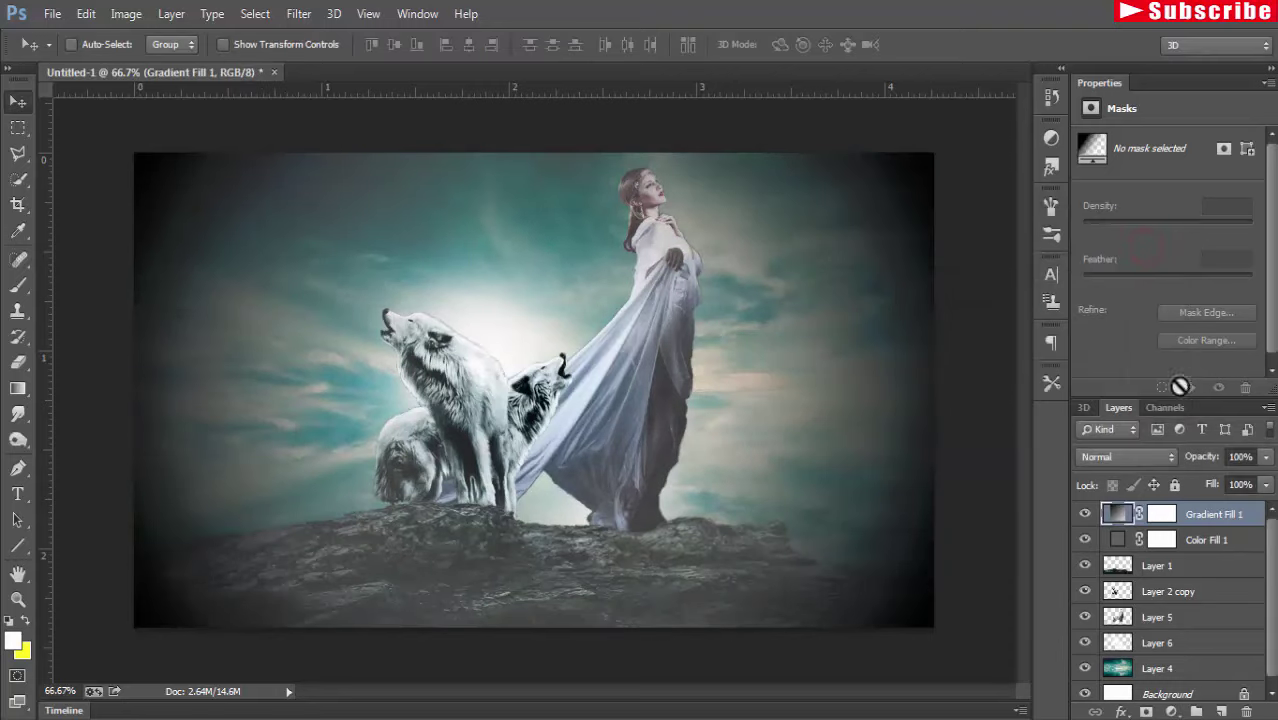
click(1171, 458)
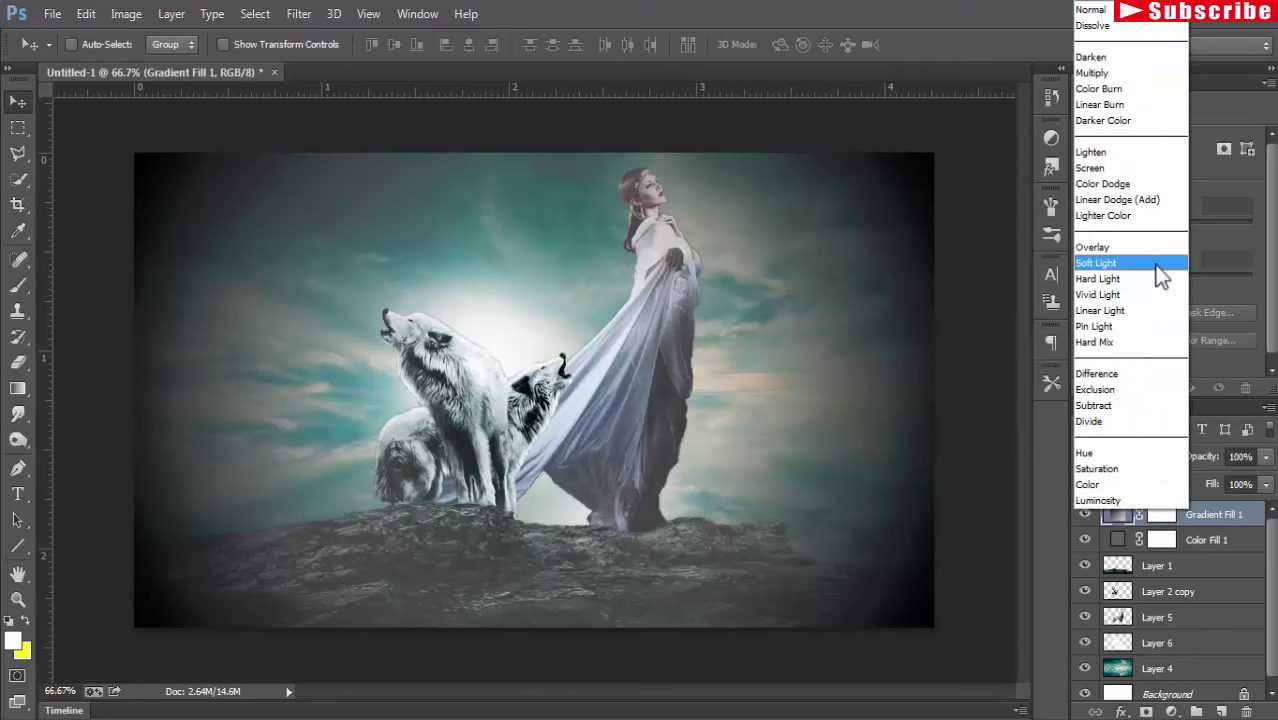
click(1153, 263)
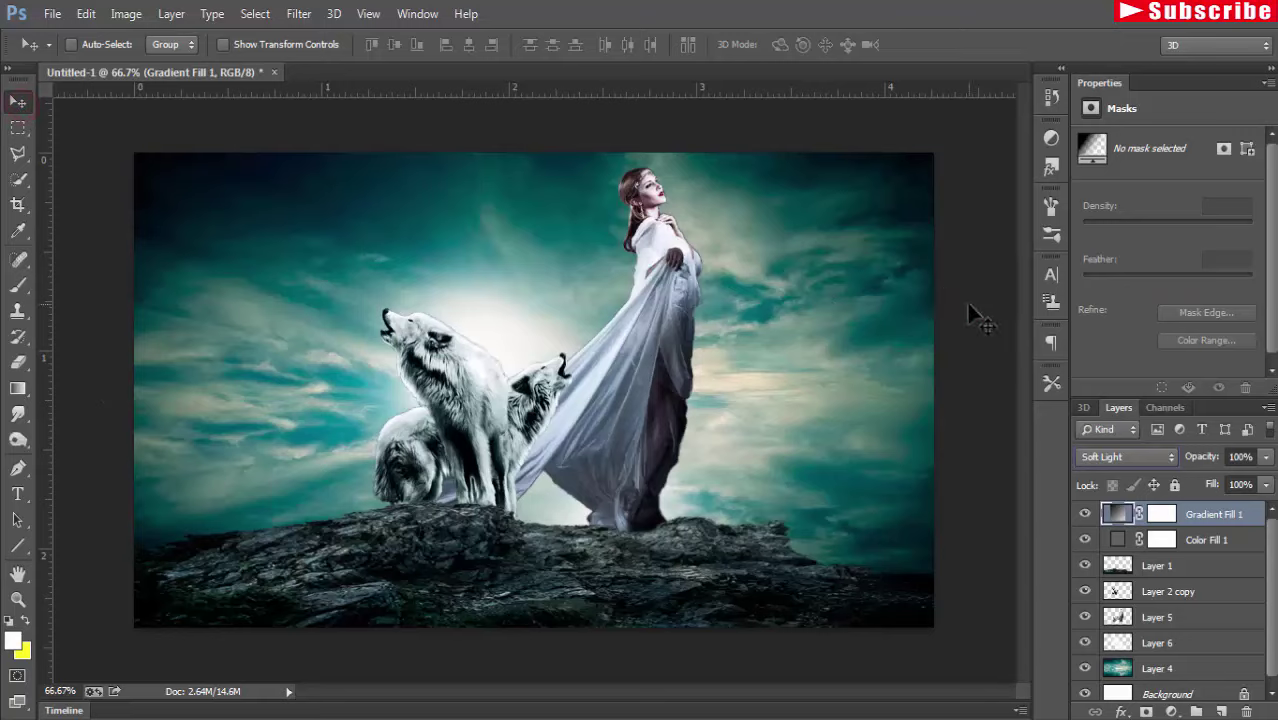
Select Color Fill 1 through Layer 4 along with the gradient, and duplicate them.
shift+click(1200, 540)
shift+click(1197, 565)
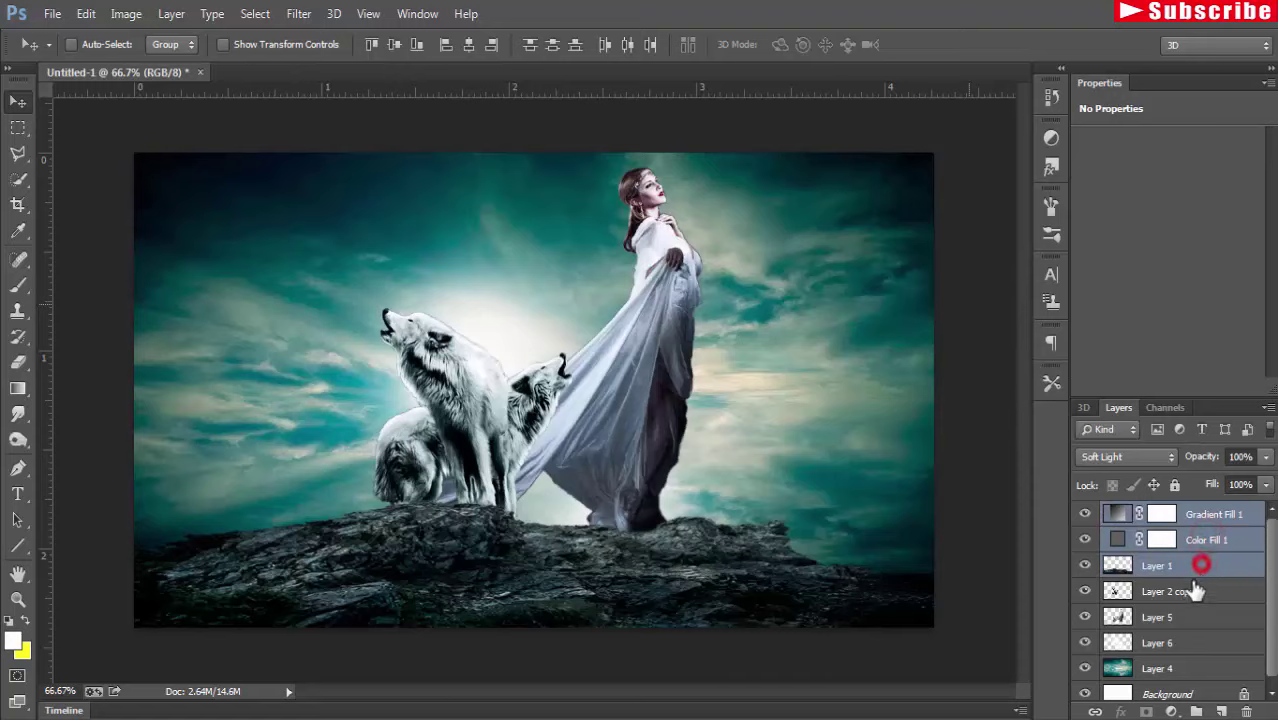
shift+click(1191, 591)
shift+click(1188, 620)
shift+click(1185, 645)
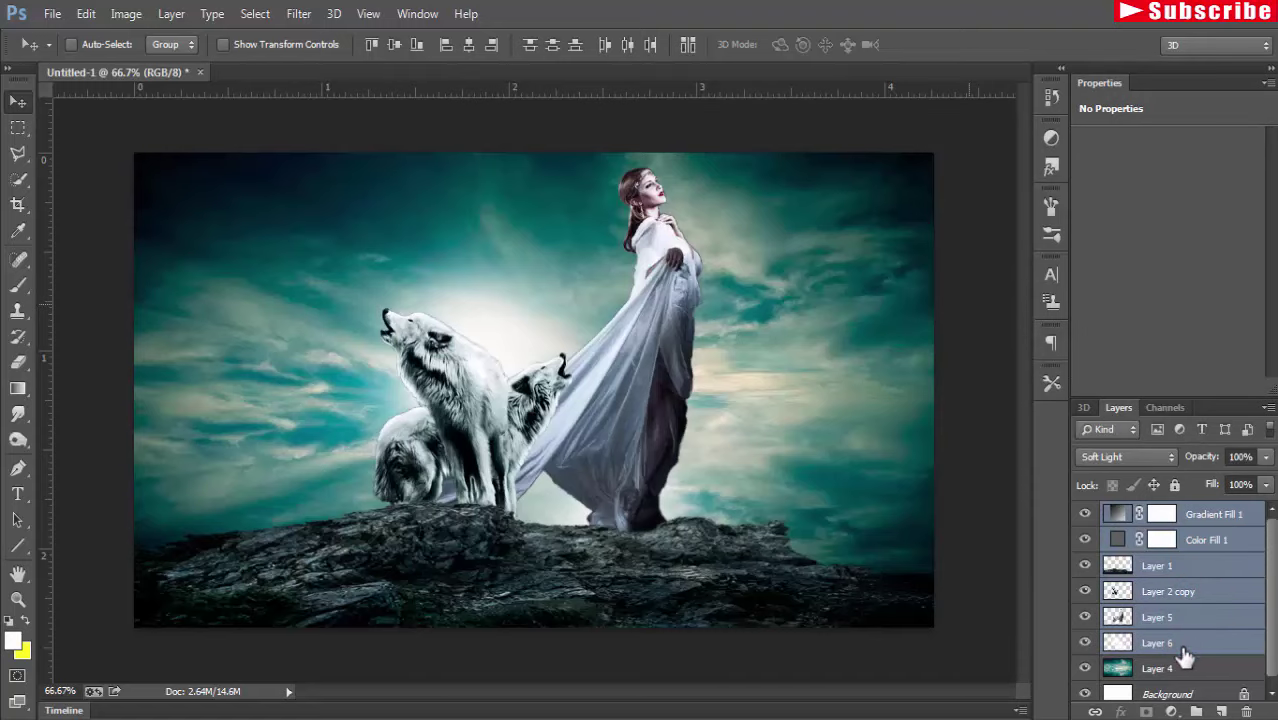
shift+click(1178, 672)
right_click(1200, 572)
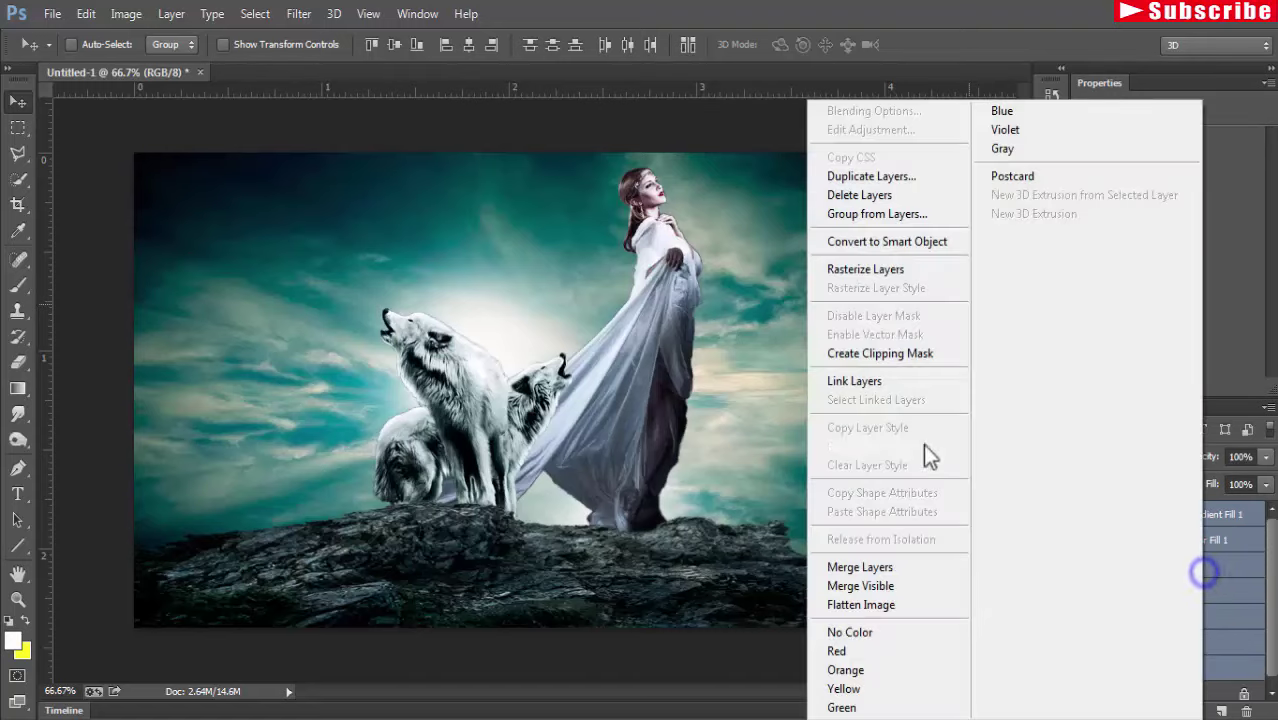
click(938, 177)
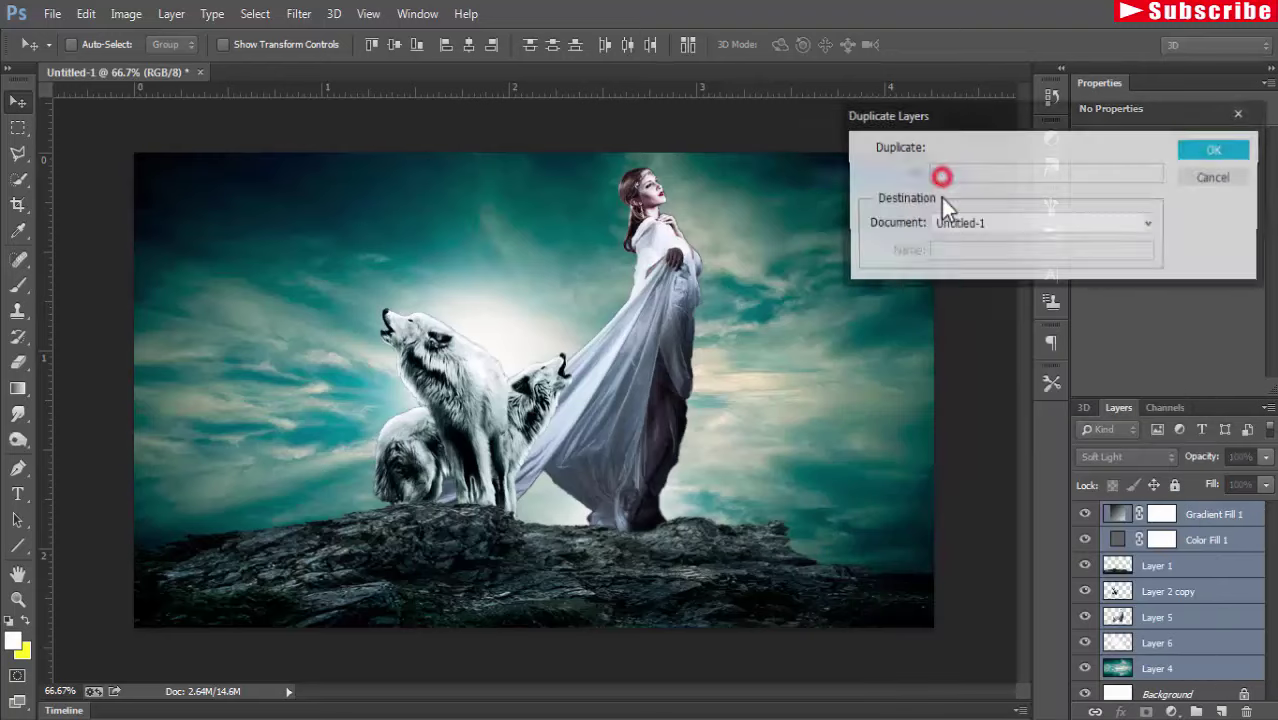
click(1210, 152)
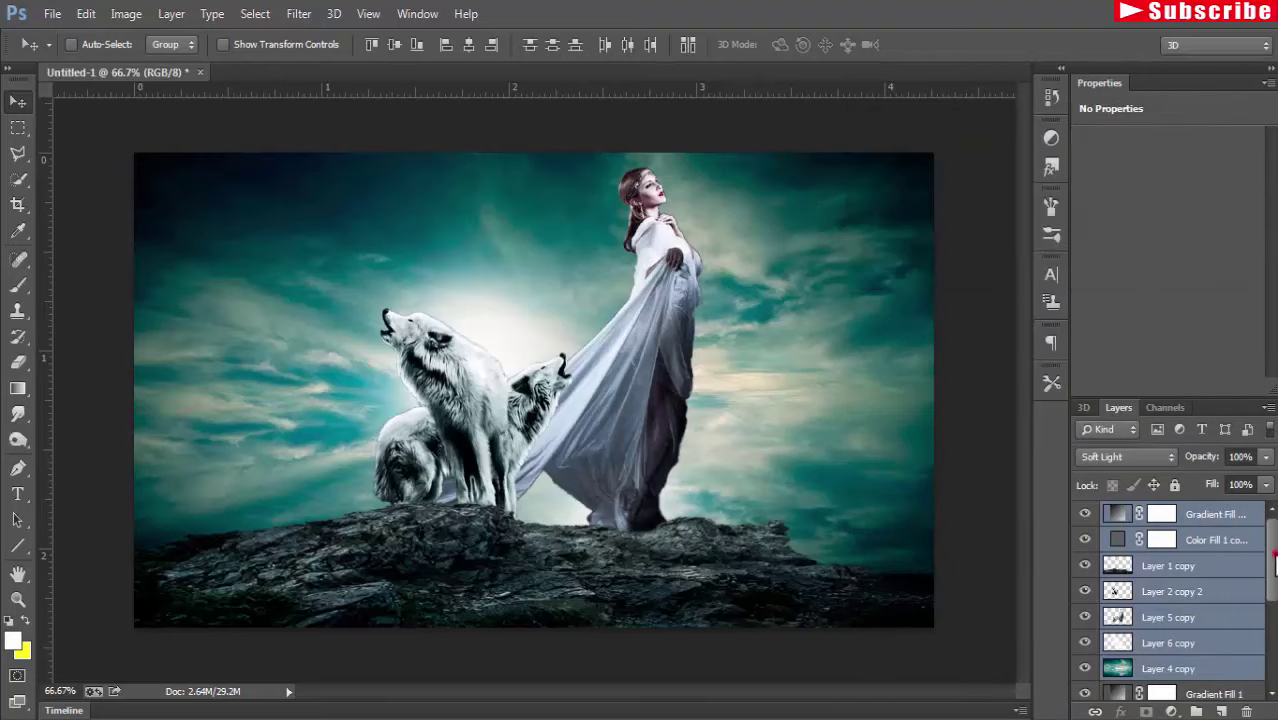
Merge the duplicated layers into a single Gradient Fill 1 copy layer.
scroll(1273, 563, down, 3)
scroll(1273, 563, up, 3)
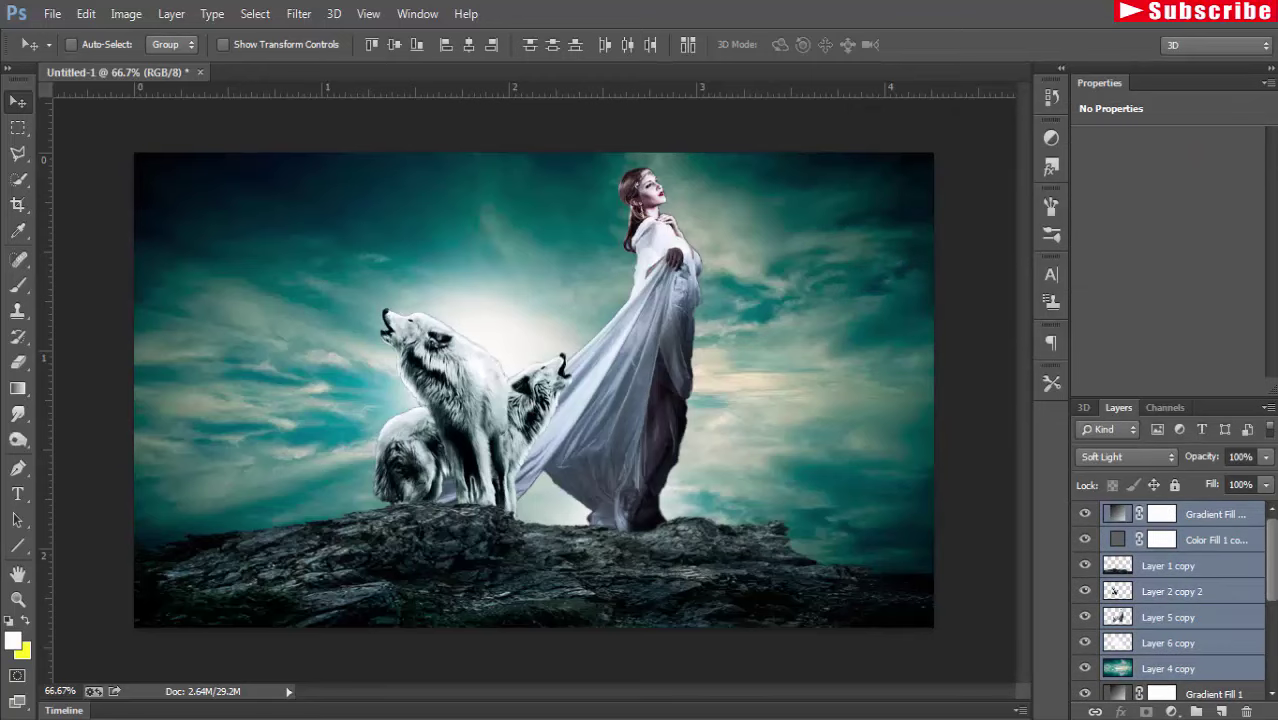
right_click(1195, 518)
click(812, 567)
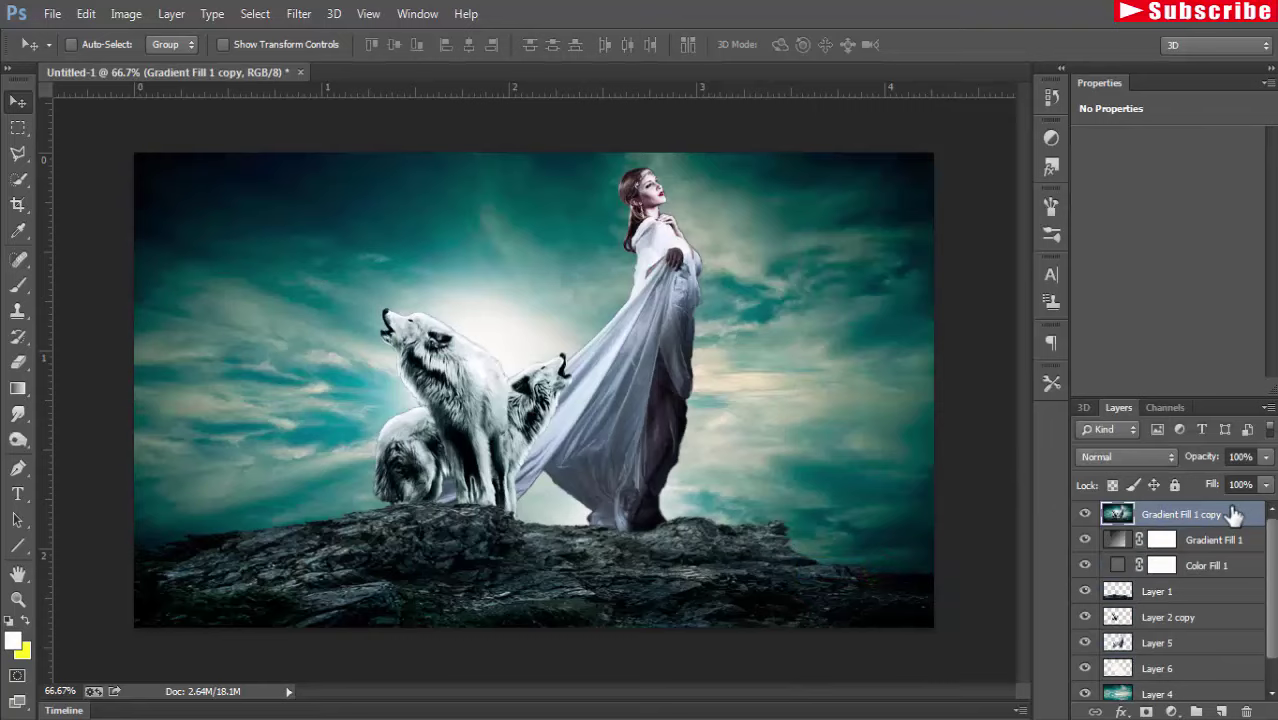
Camera Raw grade: Temperature +5, Contrast +13, Clarity +17, Whites -46, Vibrance +19.
click(299, 14)
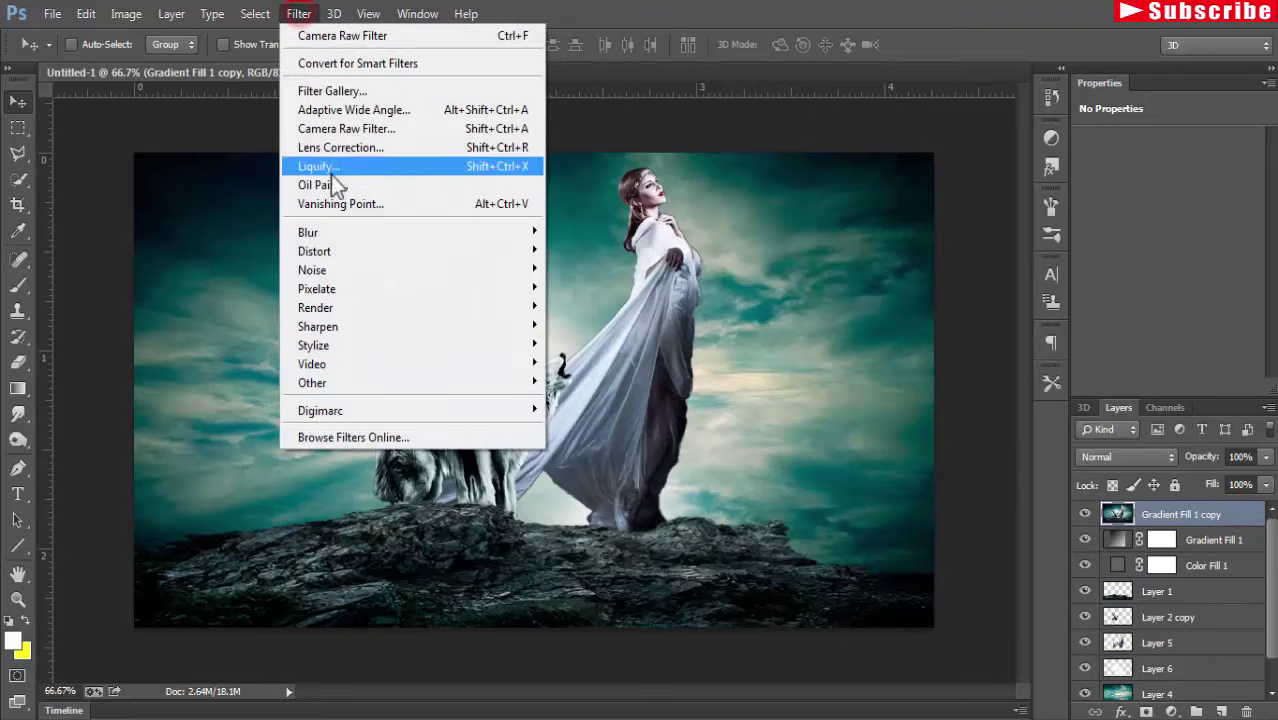
click(338, 137)
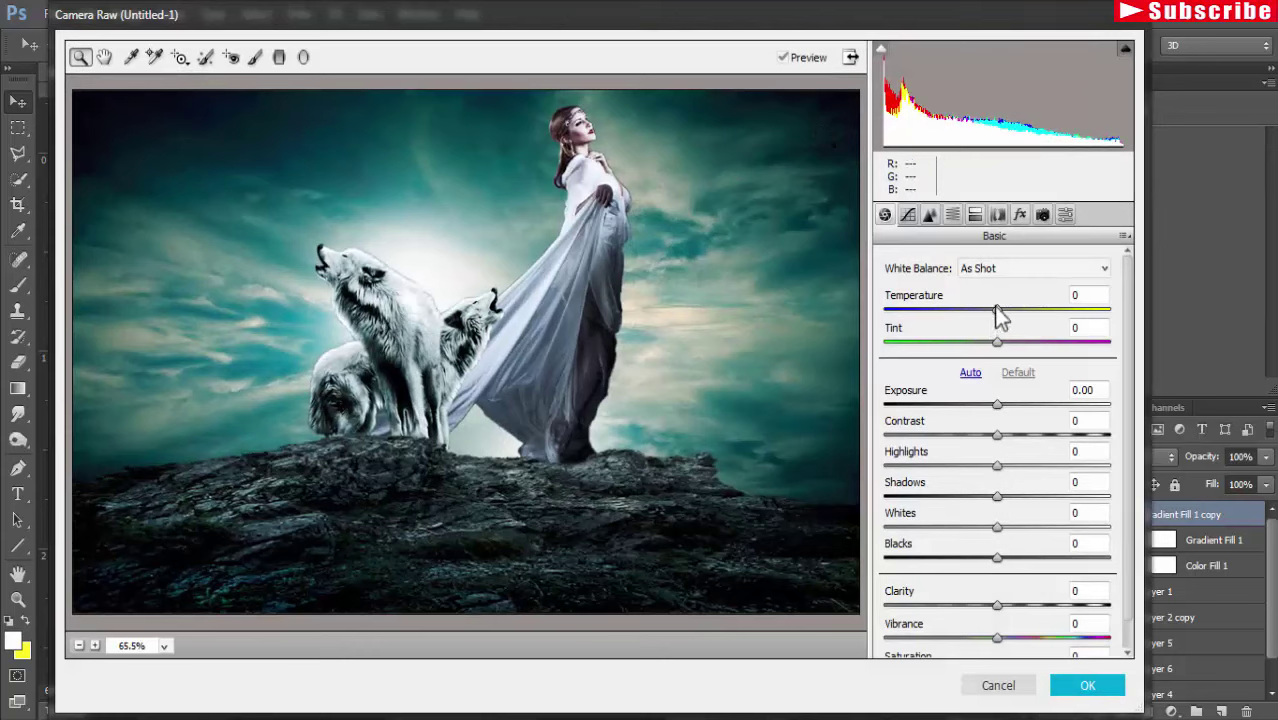
drag(997, 309, 1004, 312)
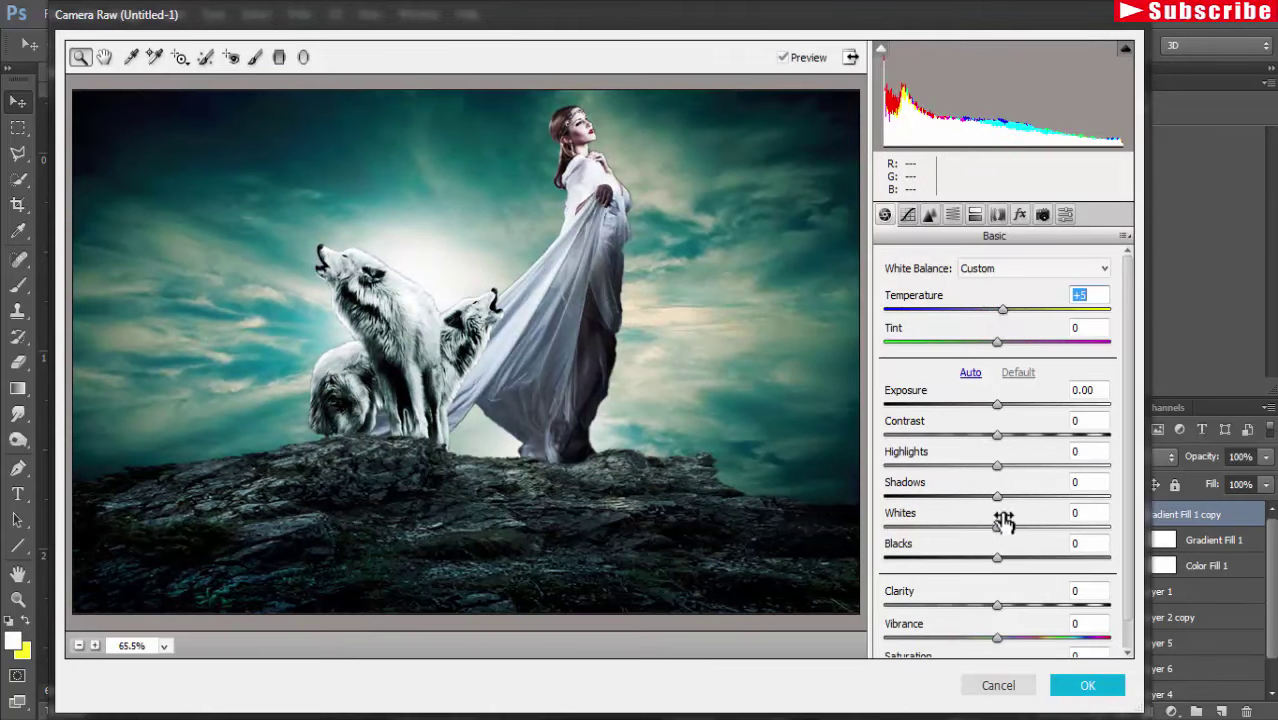
click(997, 438)
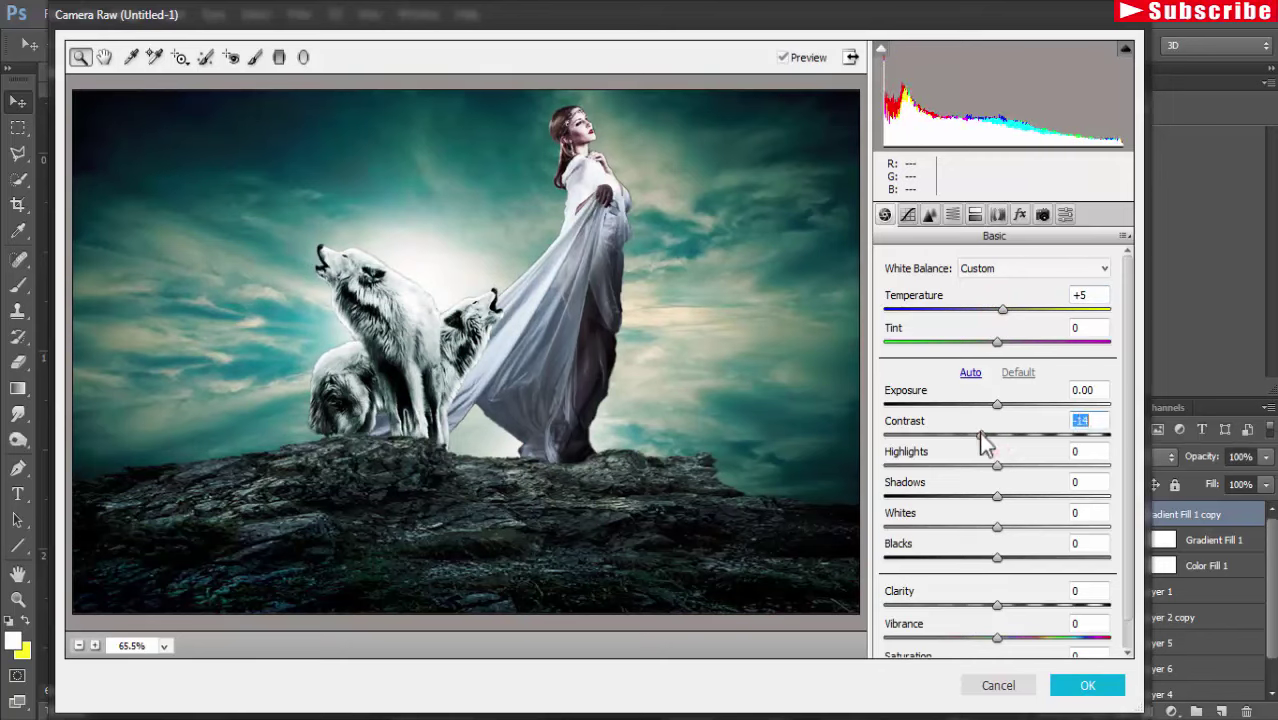
drag(1000, 450, 1013, 445)
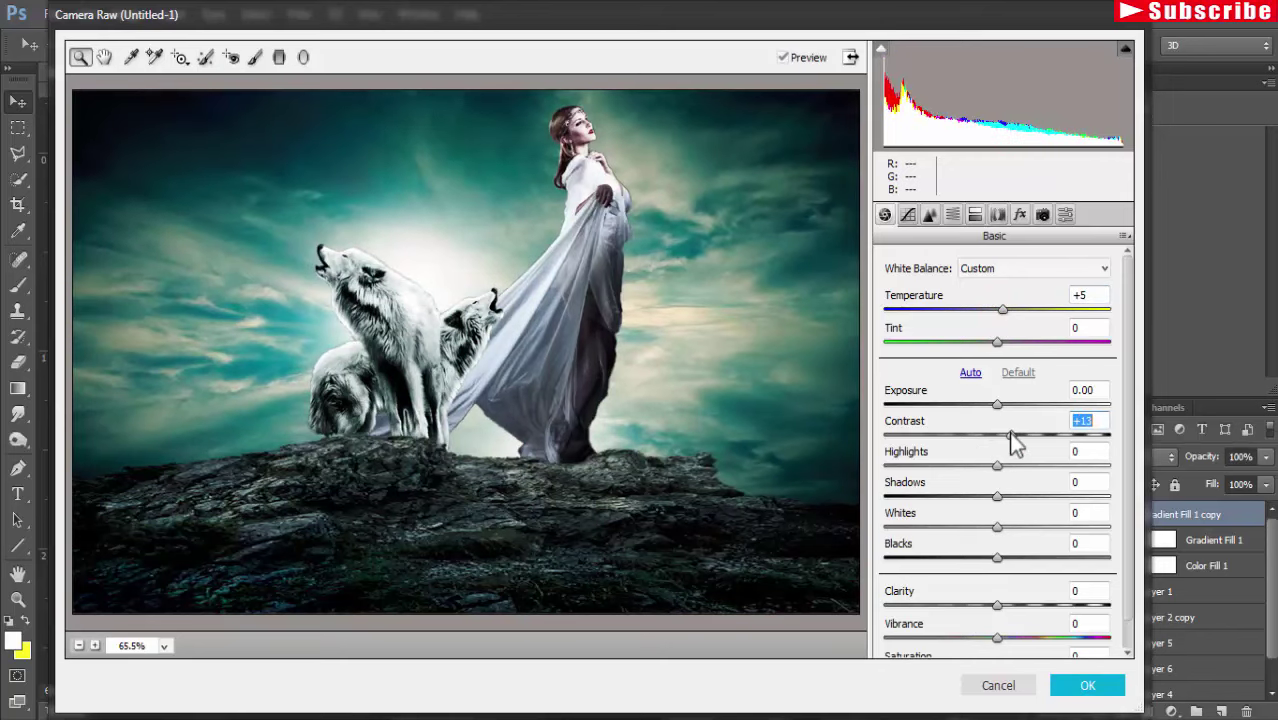
mouse_move(997, 606)
mouse_down()
mouse_move(1032, 615)
mouse_move(1017, 603)
mouse_up()
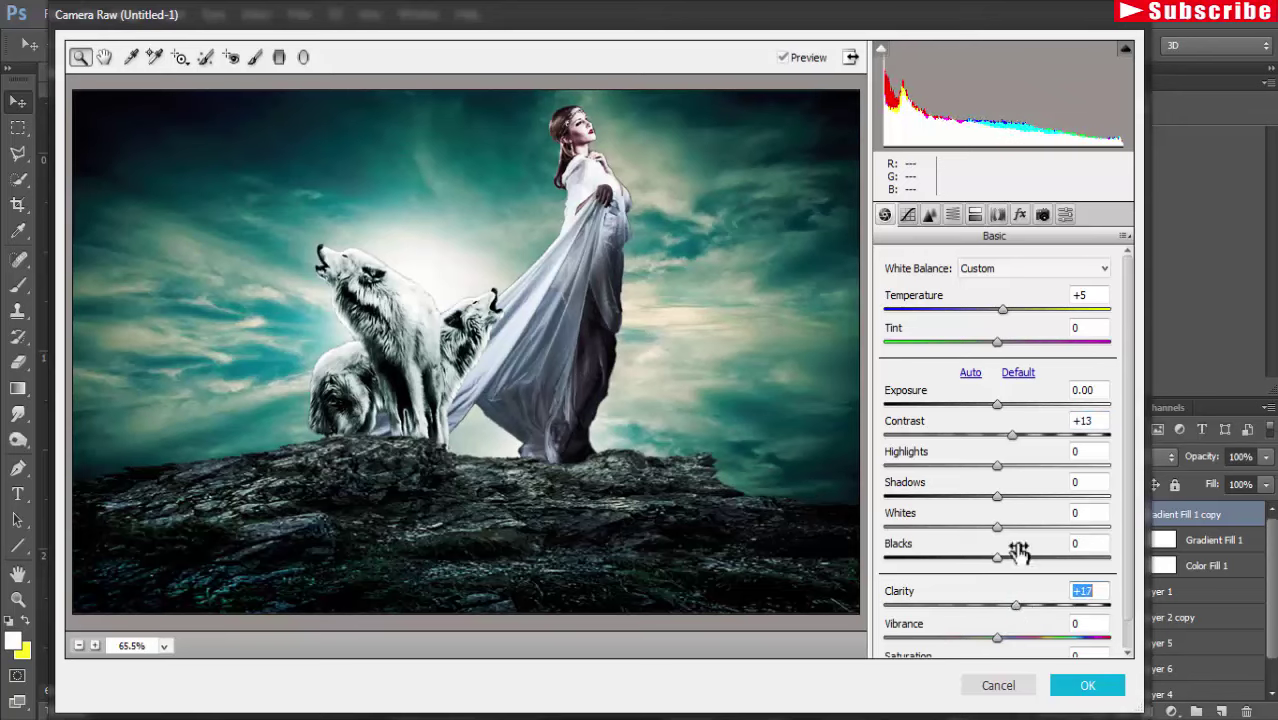
mouse_move(997, 527)
mouse_down()
mouse_move(1017, 527)
mouse_move(949, 529)
mouse_up()
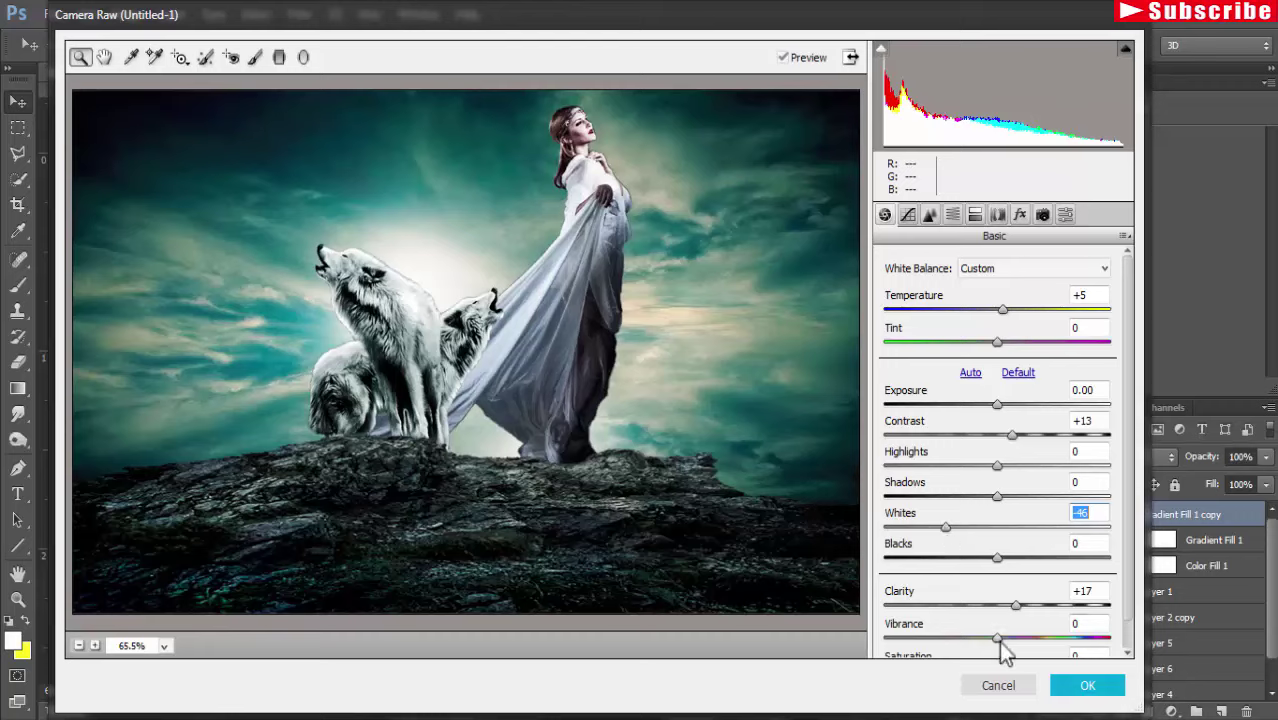
mouse_move(997, 641)
mouse_down()
mouse_move(980, 636)
mouse_move(1035, 648)
mouse_up()
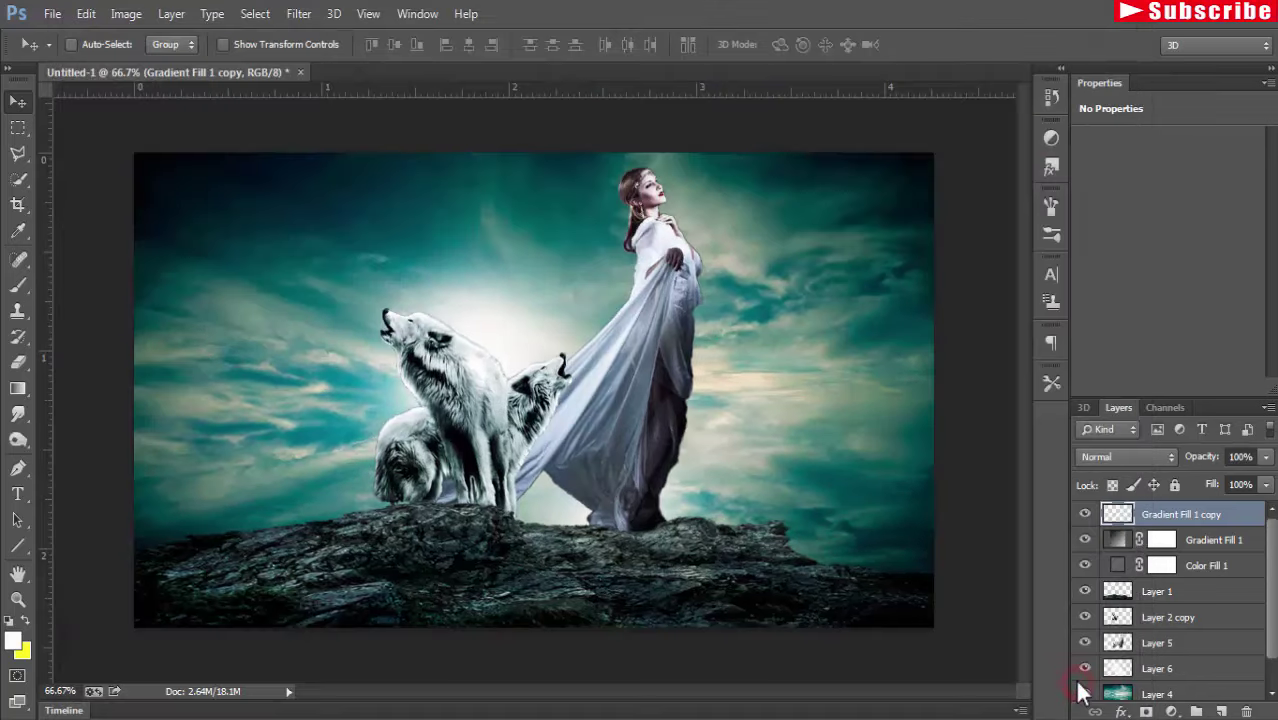
click(1080, 688)
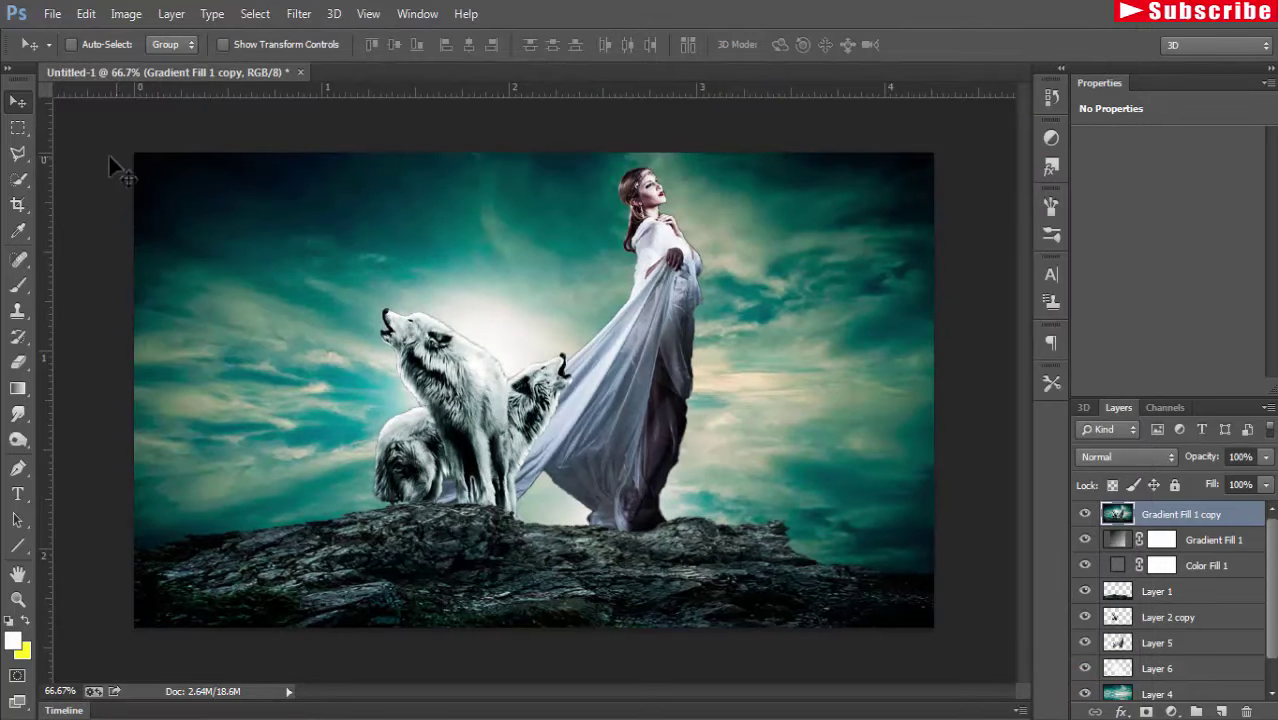